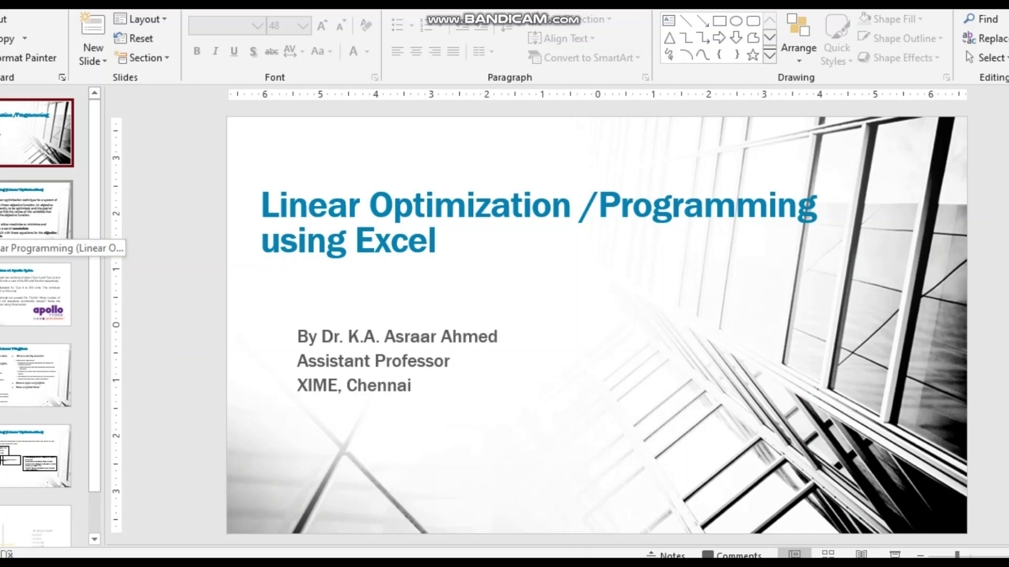
Review the linear programming definition slide, then examine the prices, costs, demand limits, cost ceiling and goal in the Apollo Tyres case
left_click(37, 223)
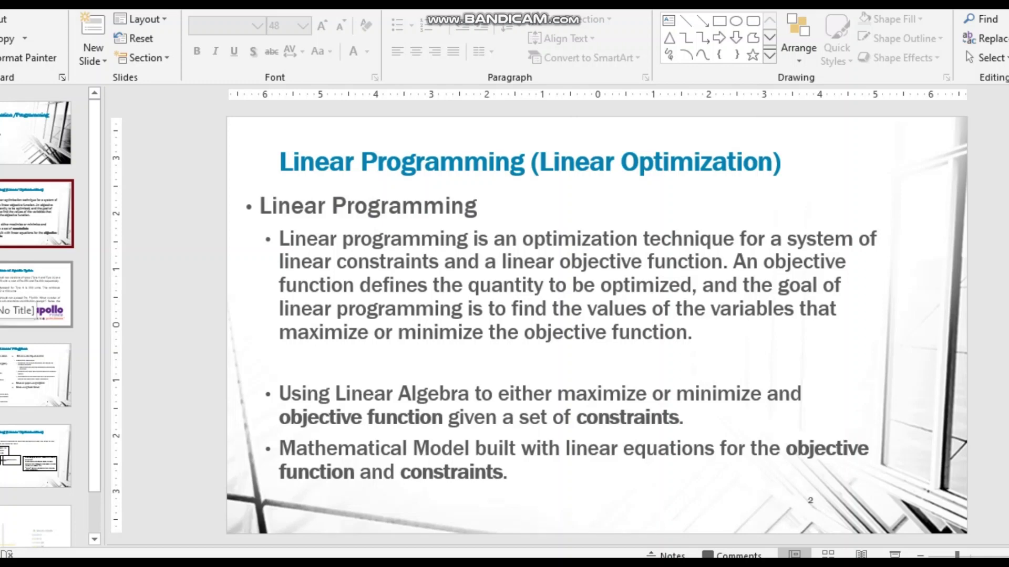
left_click(10, 294)
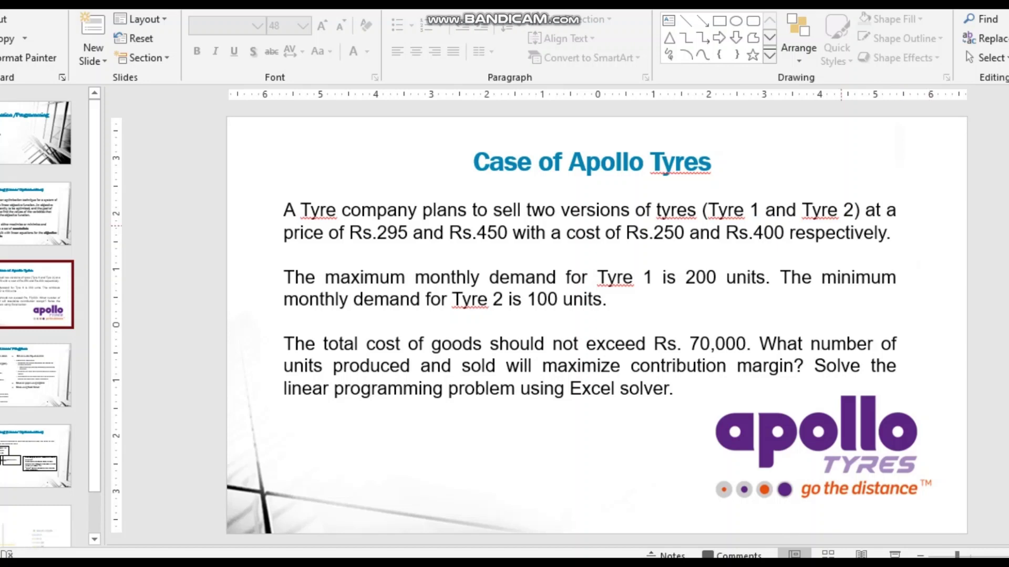
left_click(379, 233)
left_click_drag(387, 233, 408, 233)
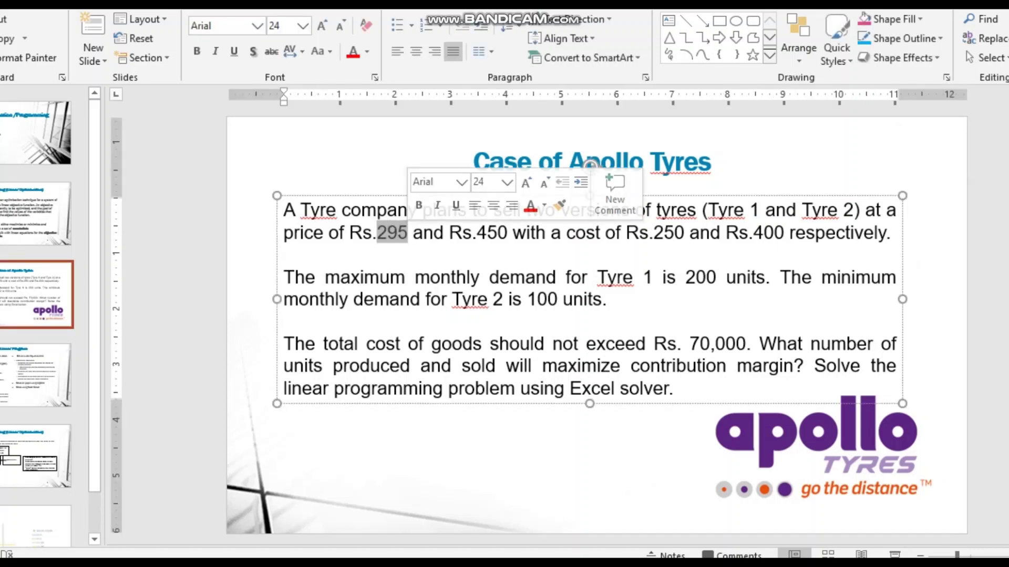
left_click_drag(476, 232, 508, 233)
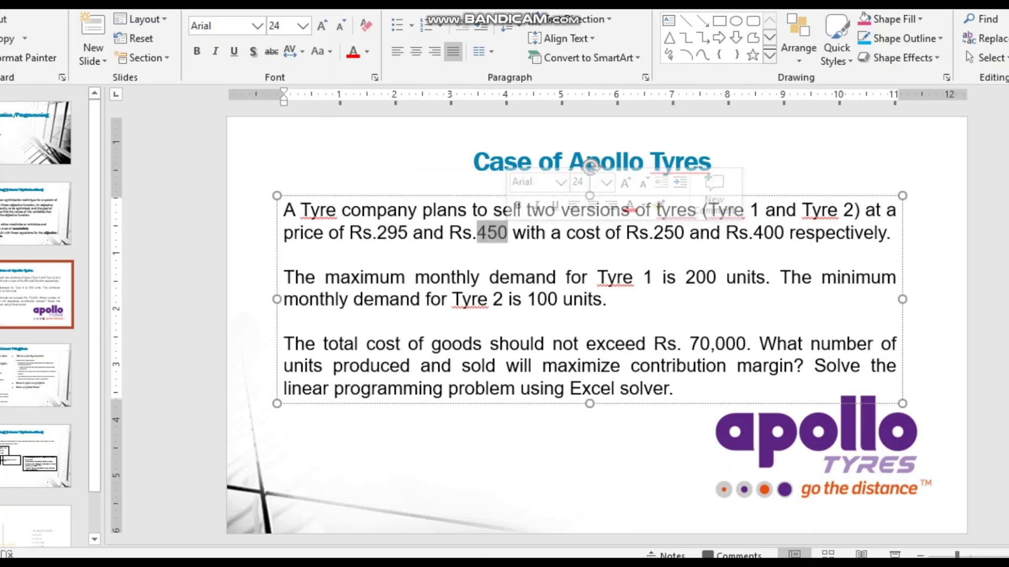
left_click(556, 277)
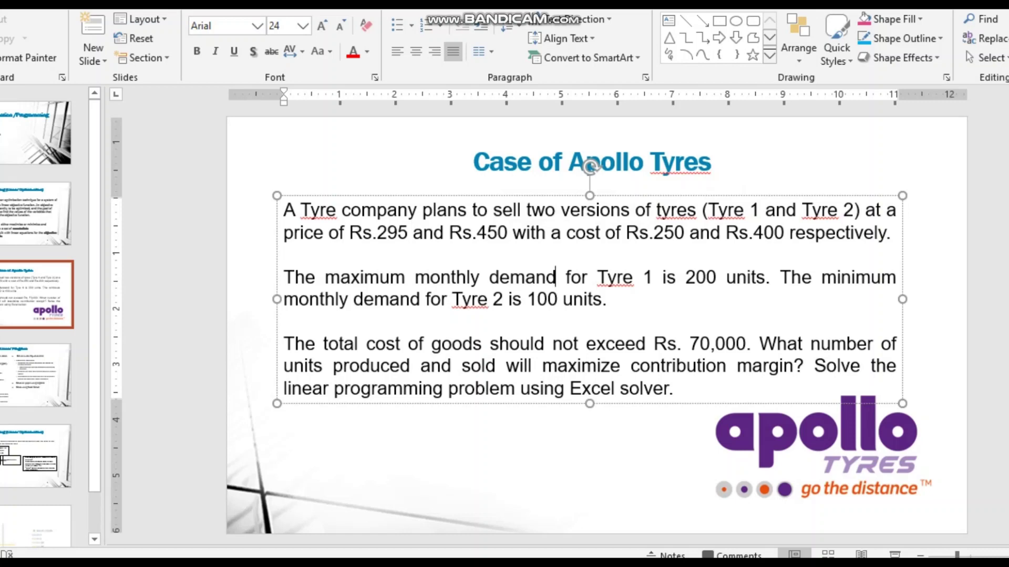
left_click_drag(725, 232, 788, 233)
left_click(283, 321)
left_click(450, 277)
left_click_drag(745, 344, 654, 344)
left_click(653, 389)
left_click_drag(793, 365, 462, 366)
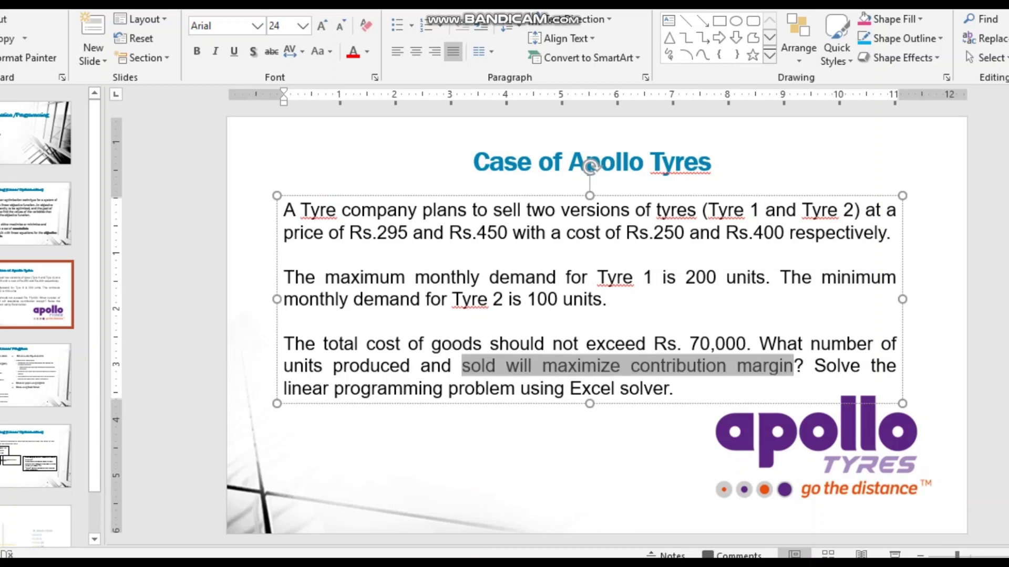
left_click(504, 436)
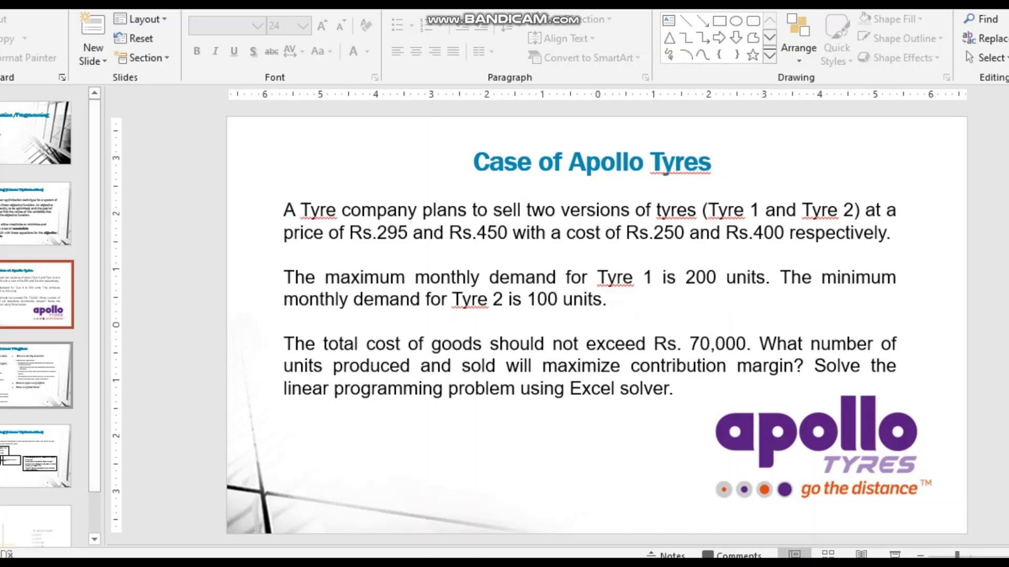
Present the "Steps in Building Linear Program" slide, reveal all five steps and exit the slide show on the example slide
left_click(35, 375)
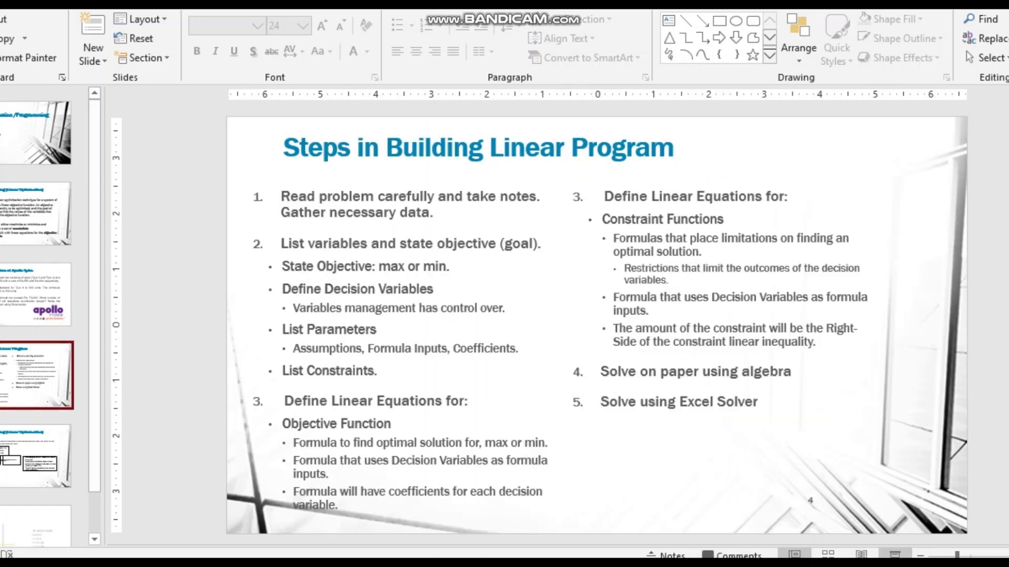
left_click(895, 555)
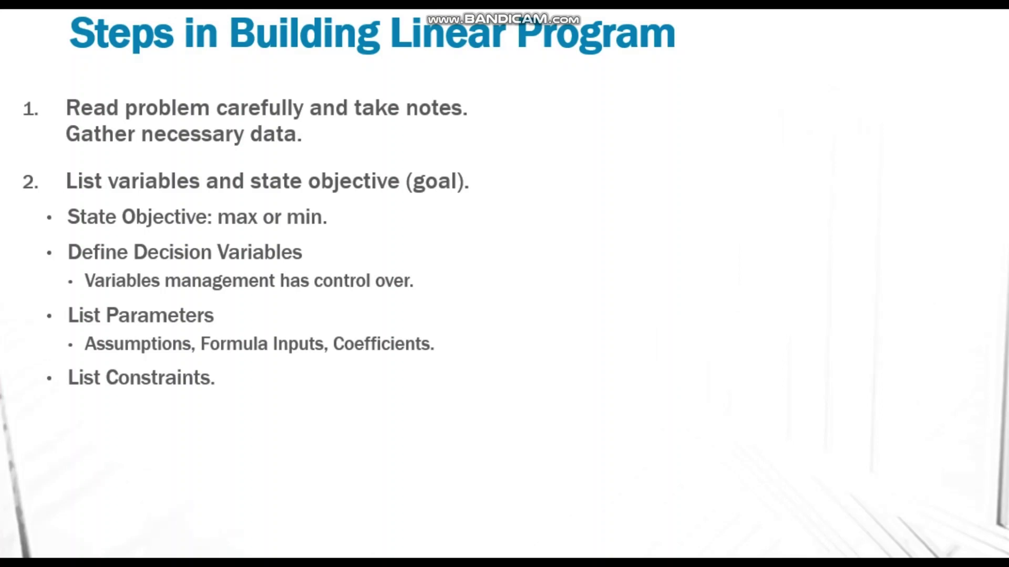
key("Right")
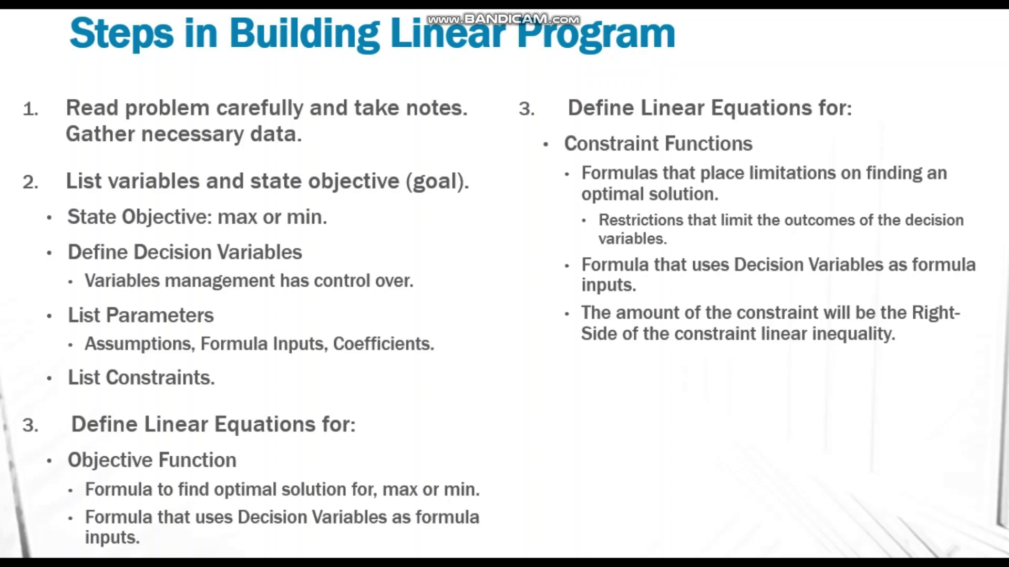
scroll(28, 314, "down", 2)
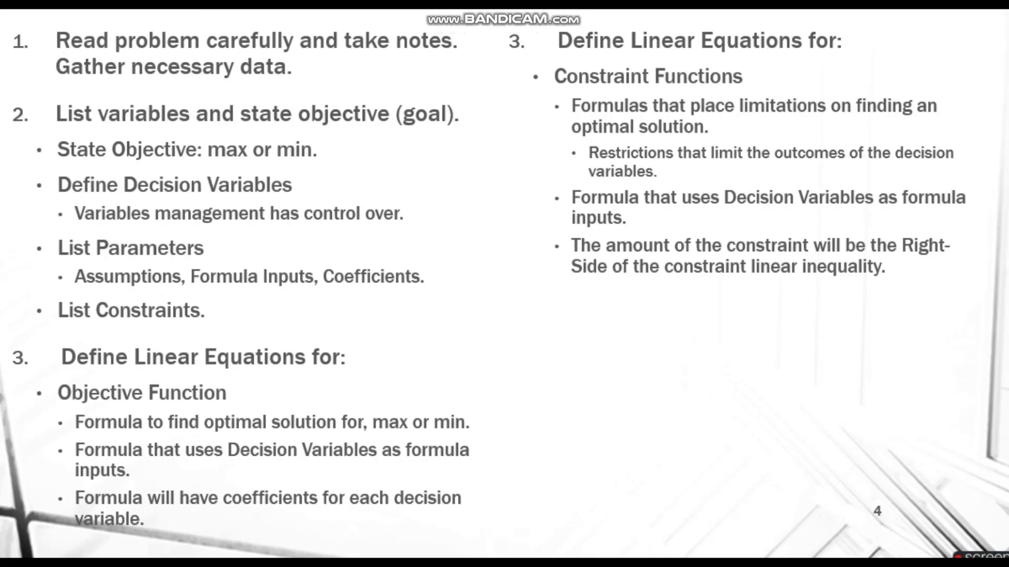
key("Right")
key("Right")
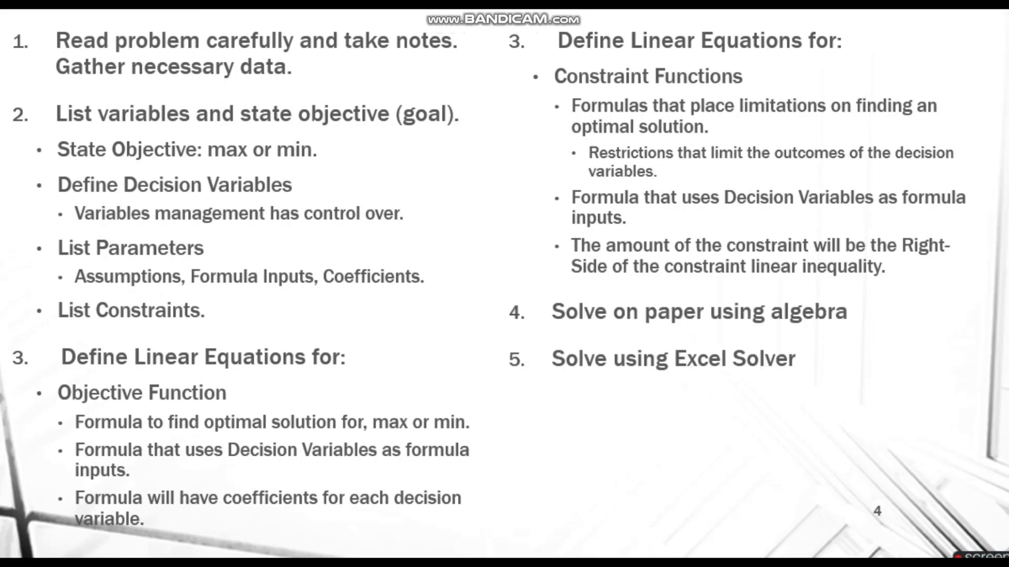
key("Right")
key("Left")
key("Escape")
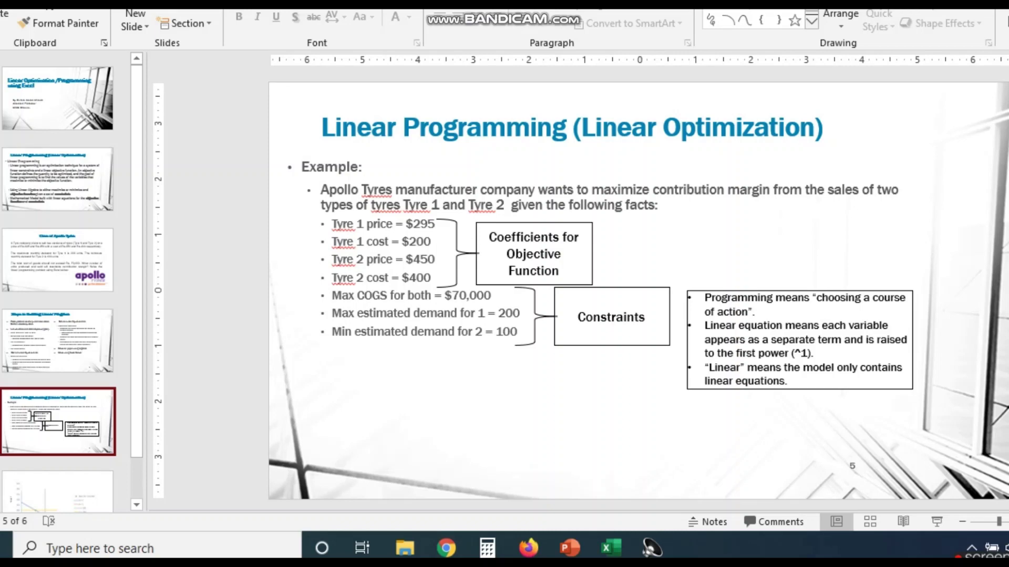
Correct the Tyre 1 cost on the Apollo Tyres example slide to $250
double_click(423, 242)
left_click(423, 242)
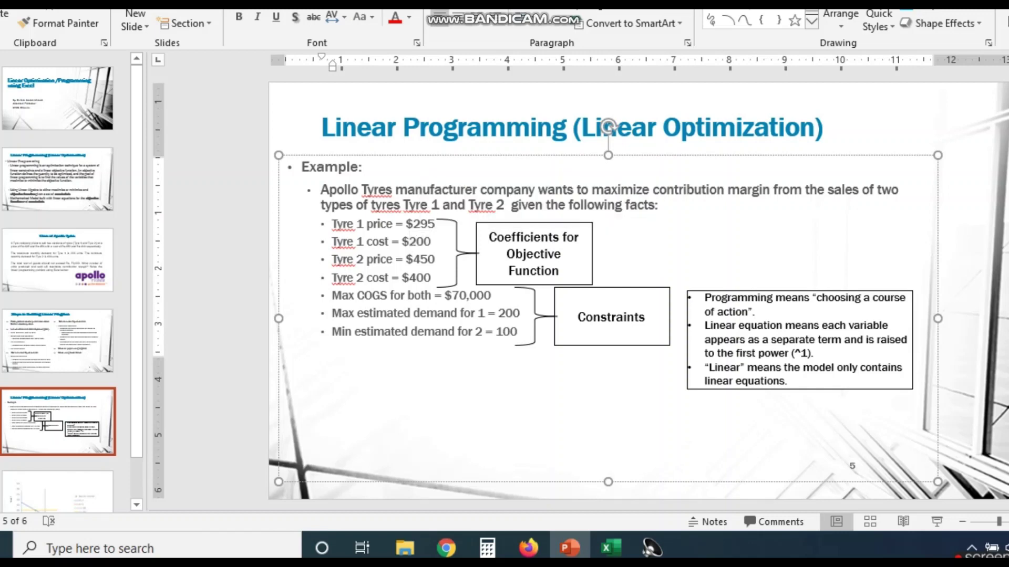
key("BackSpace")
type("5")
Examine the demand and COGS constraints and the price and cost coefficients on the example slide
left_click_drag(352, 313, 520, 313)
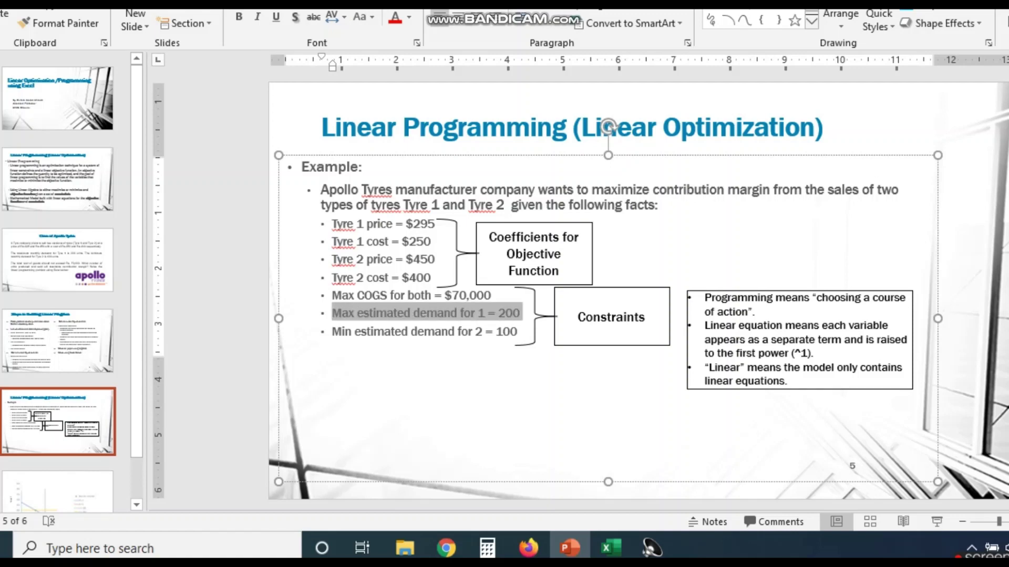
left_click(331, 349)
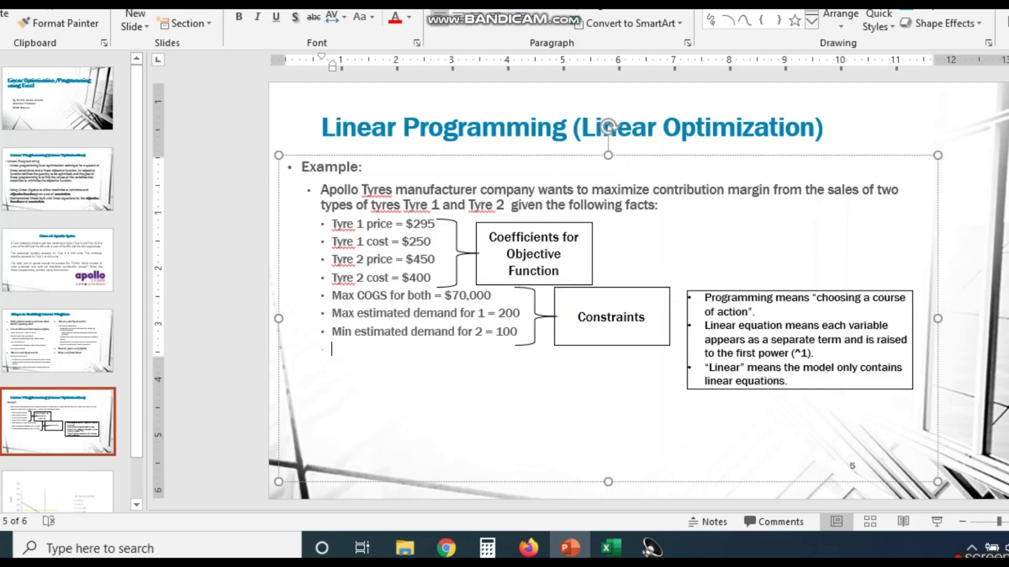
left_click_drag(332, 331, 519, 332)
left_click_drag(357, 296, 494, 331)
left_click_drag(390, 241, 431, 278)
left_click(332, 349)
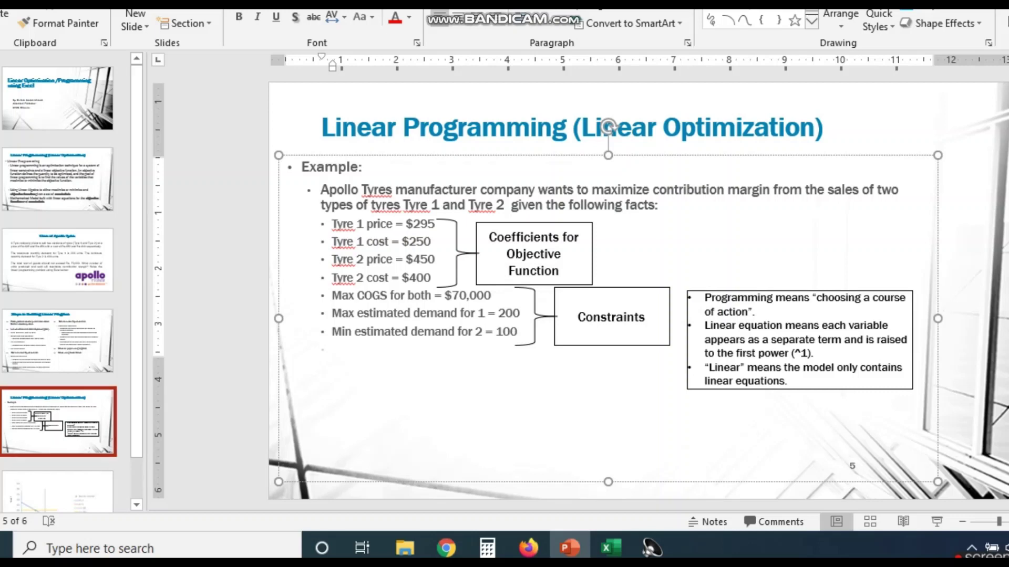
left_click(77, 431)
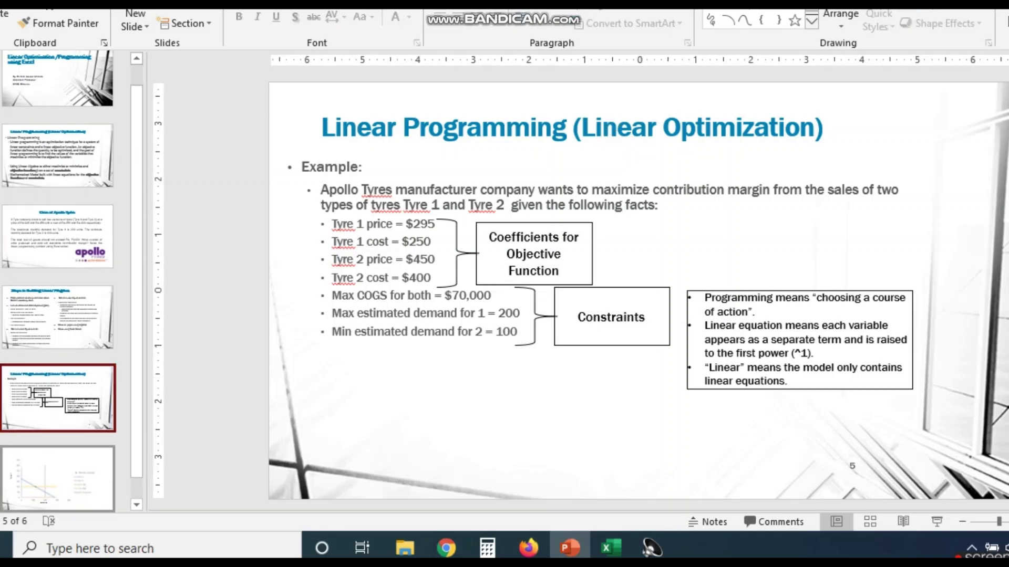
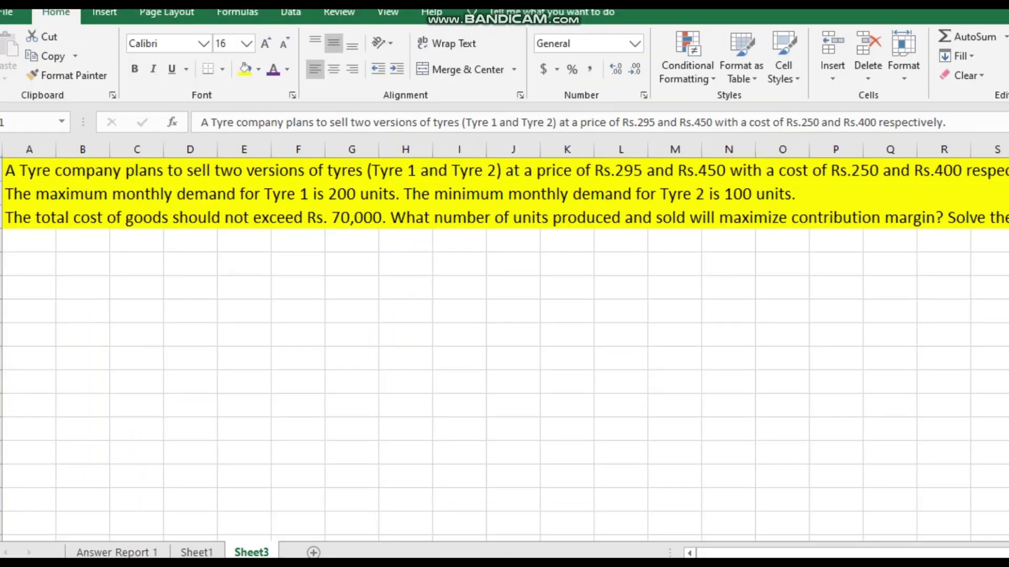
In Sheet3 of the Excel workbook, enter the heading Product in cell A5 and widen column A to fit it
key("ctrl+a")
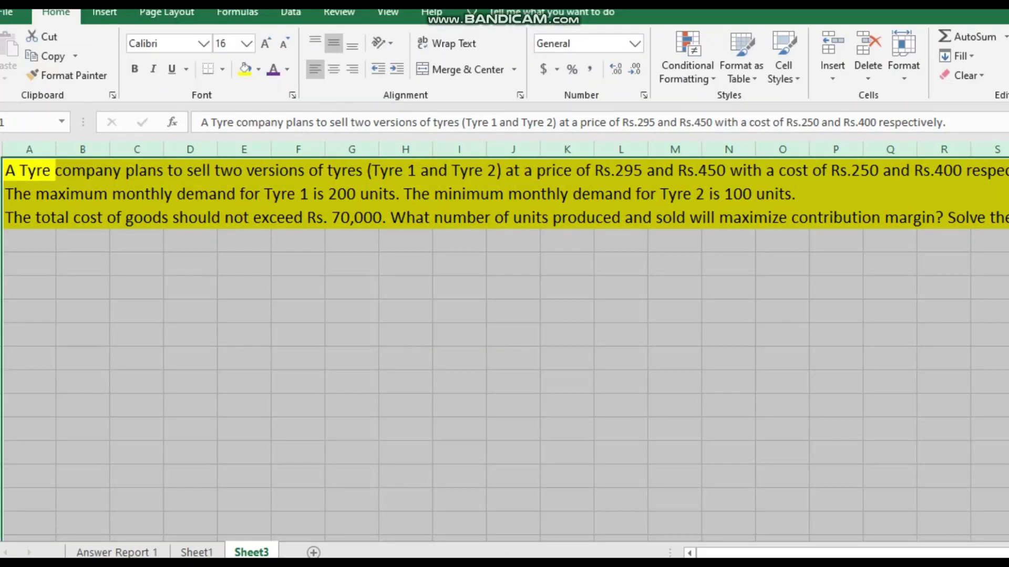
left_click(82, 287)
left_click(28, 287)
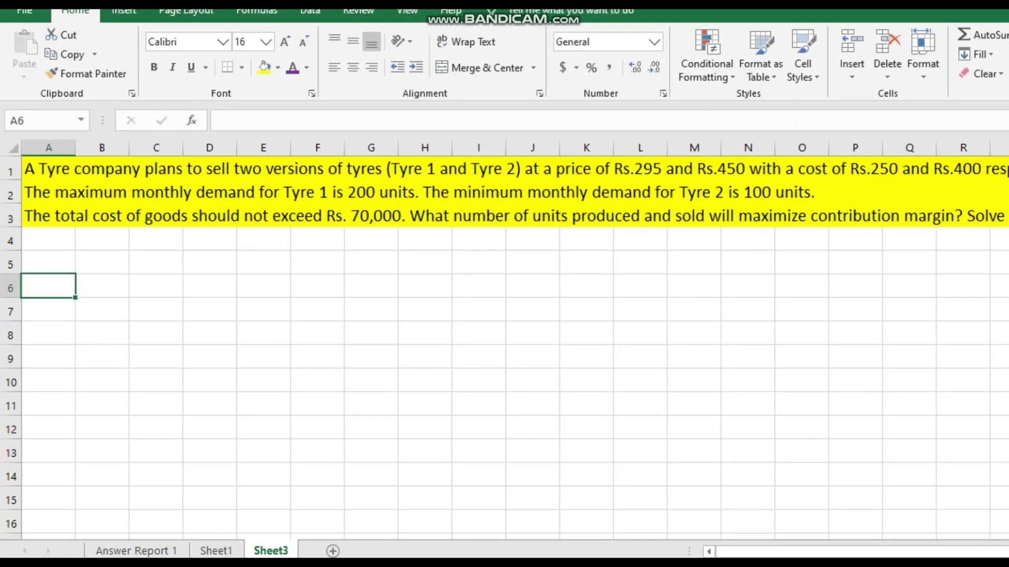
left_click(48, 262)
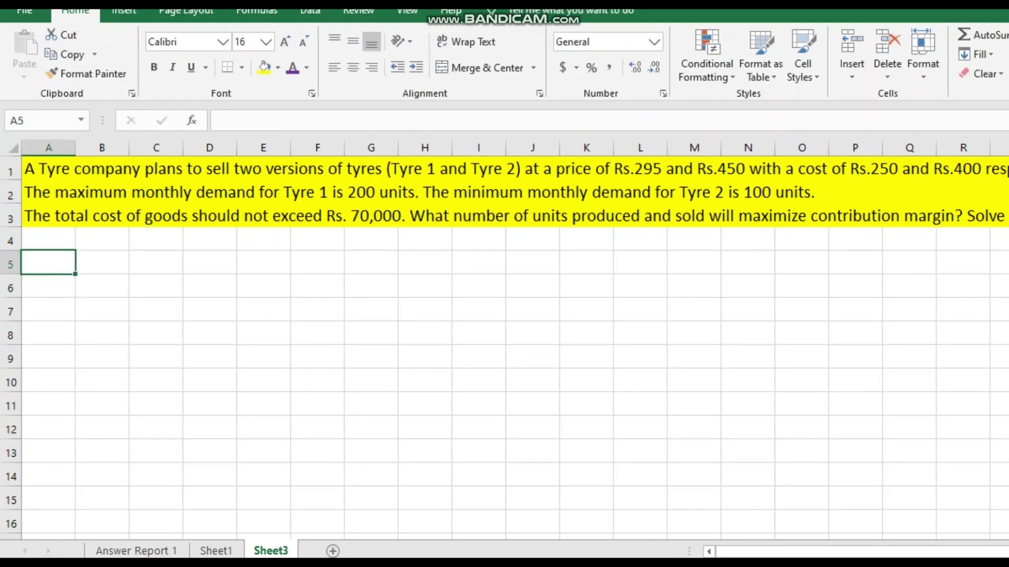
type("Prod")
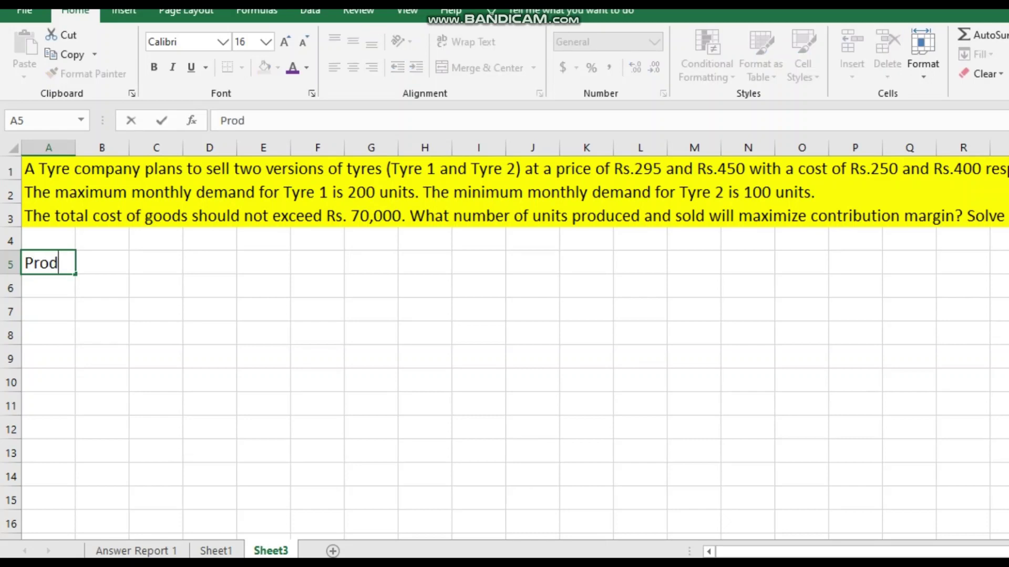
type("uvt")
key("BackSpace")
key("BackSpace")
type("ct")
key("Return")
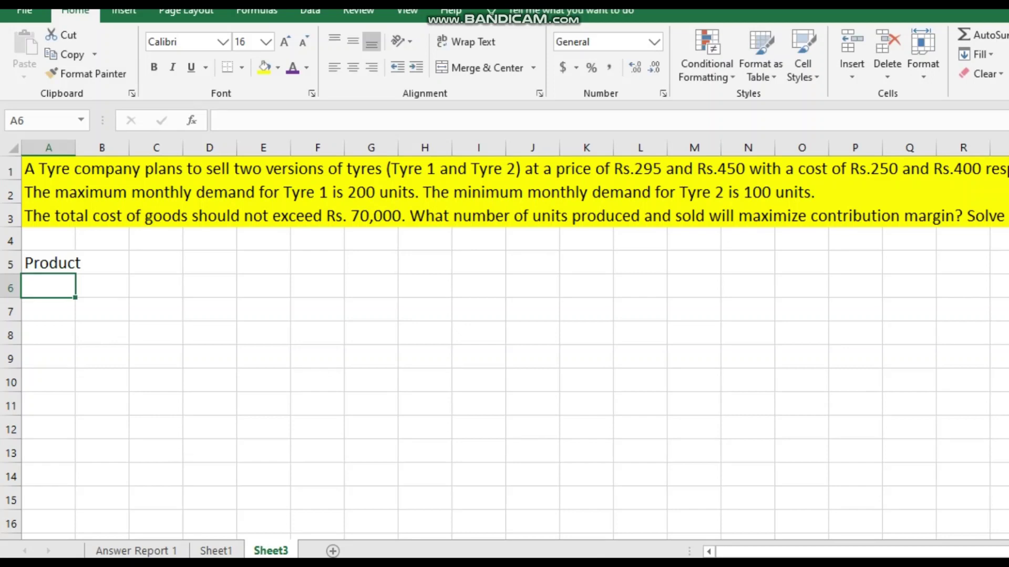
left_click_drag(75, 147, 92, 148)
left_click(102, 147)
Enter the first product, Tyre 1 (X), in cell A6
left_click(50, 286)
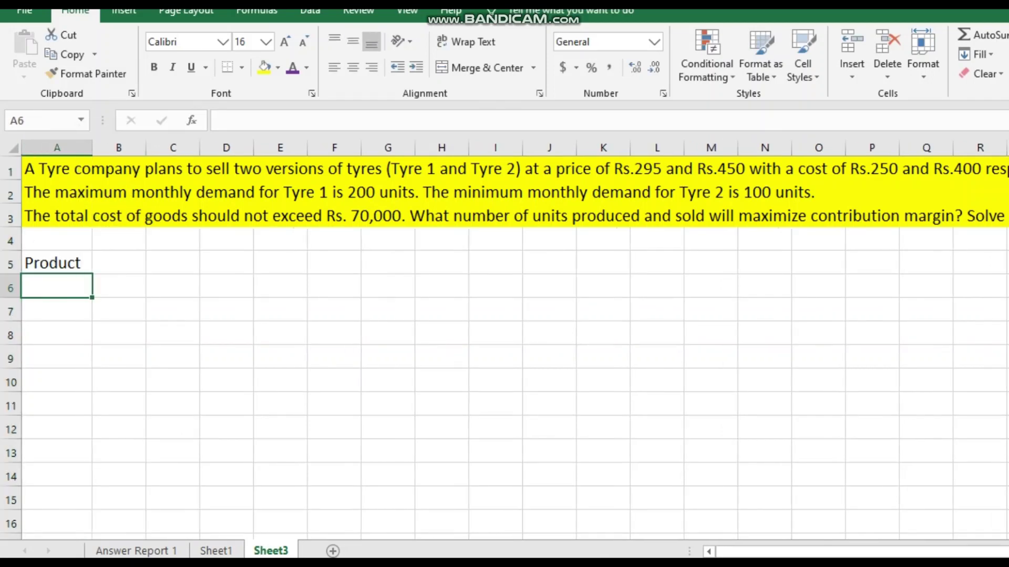
type("Ty")
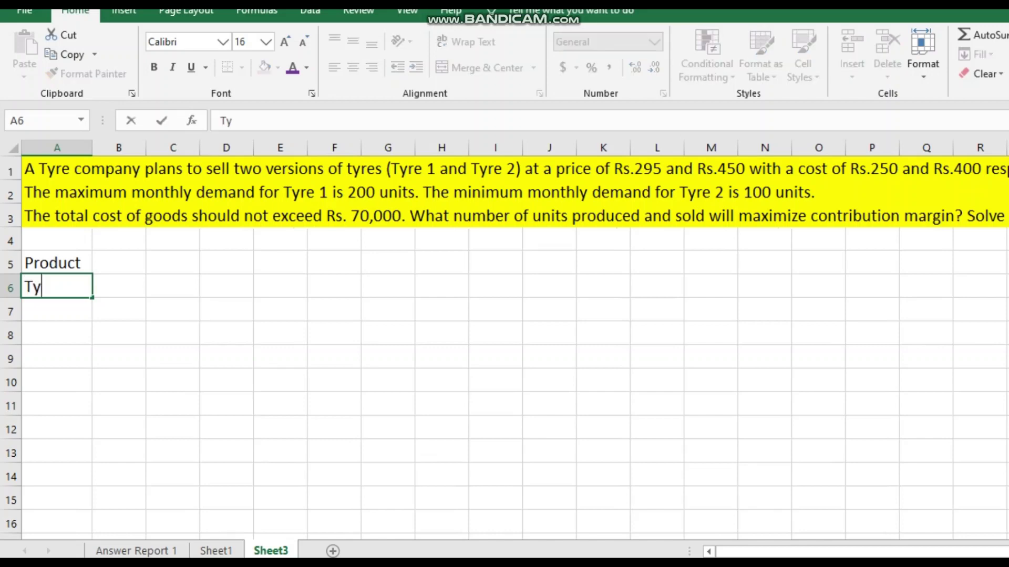
type("re 1")
key("Return")
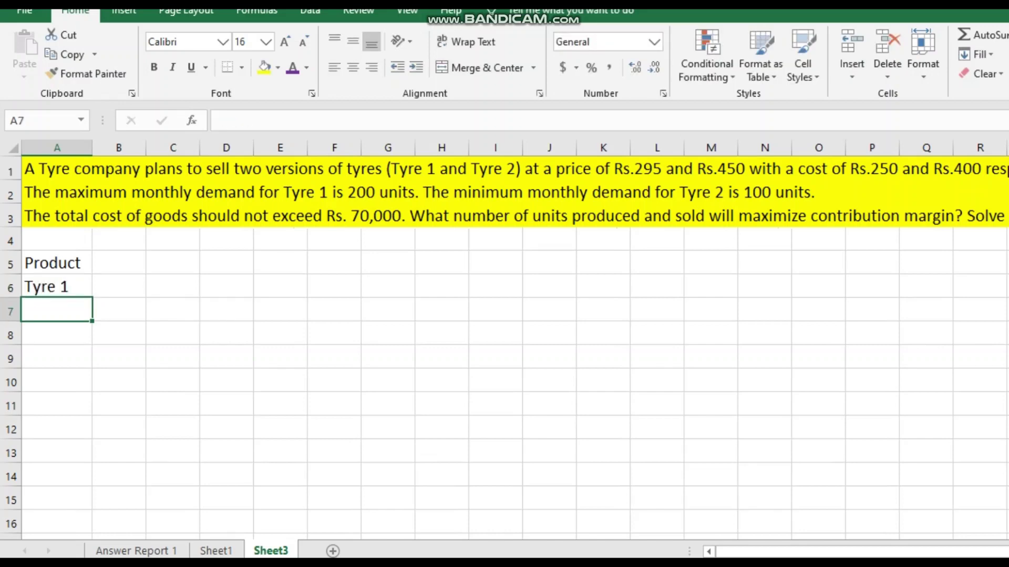
double_click(79, 287)
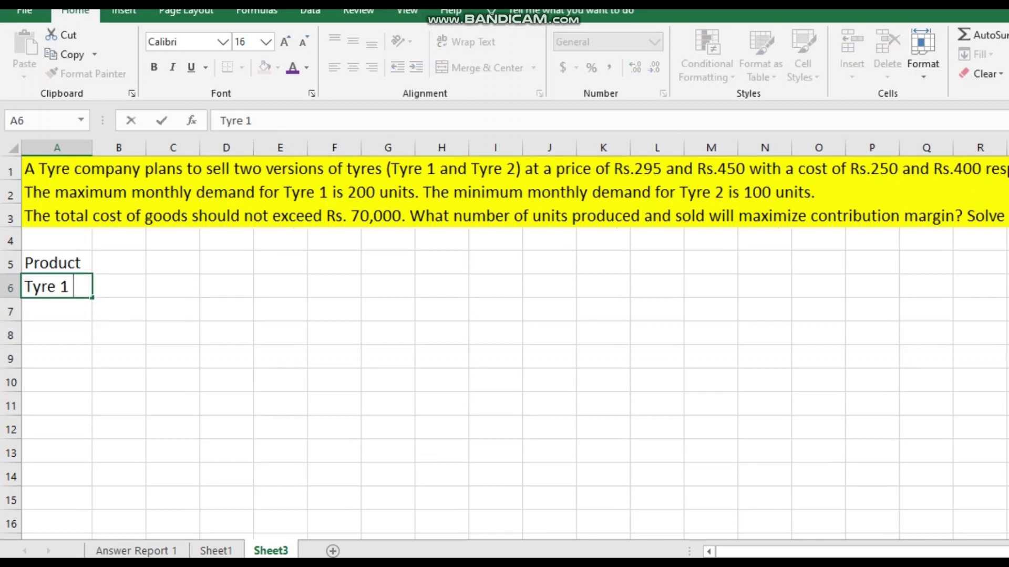
type("()")
key("Left")
type("X")
key("Return")
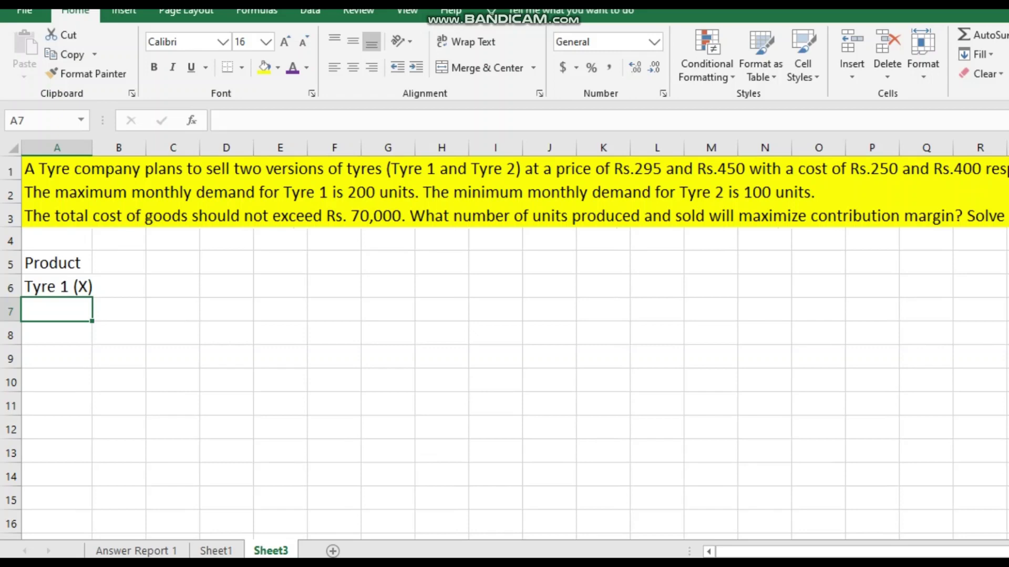
Enter the second product, Tyre 2 (Y), in cell A7
type("Tyre 2")
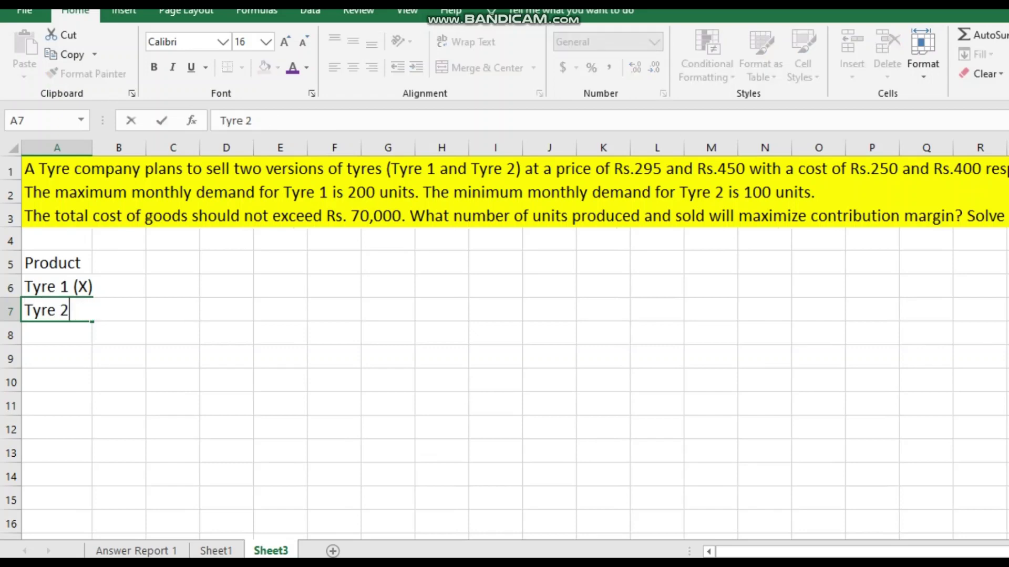
type(" ()")
key("Left")
key("F2")
key("Left")
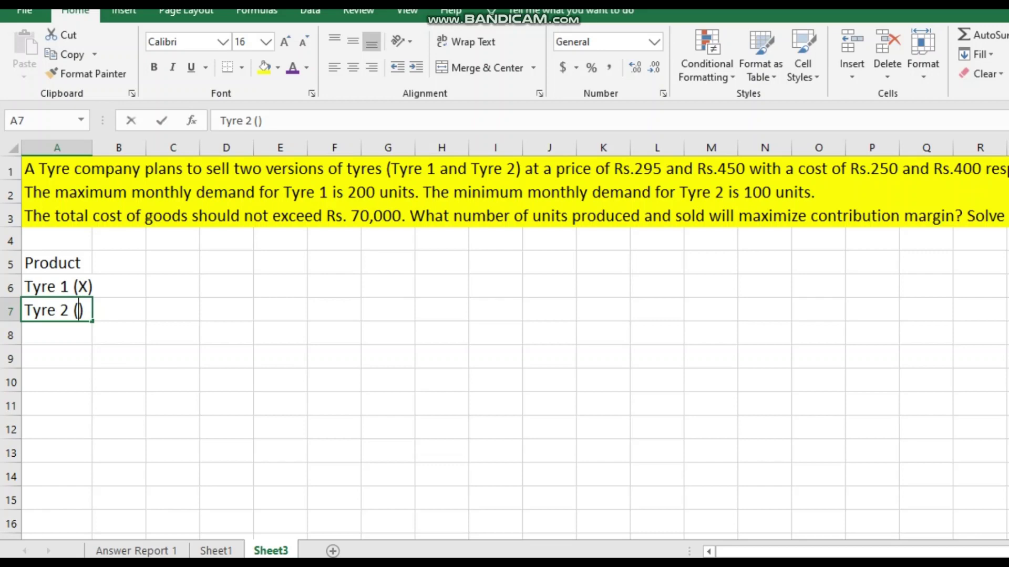
type("Y")
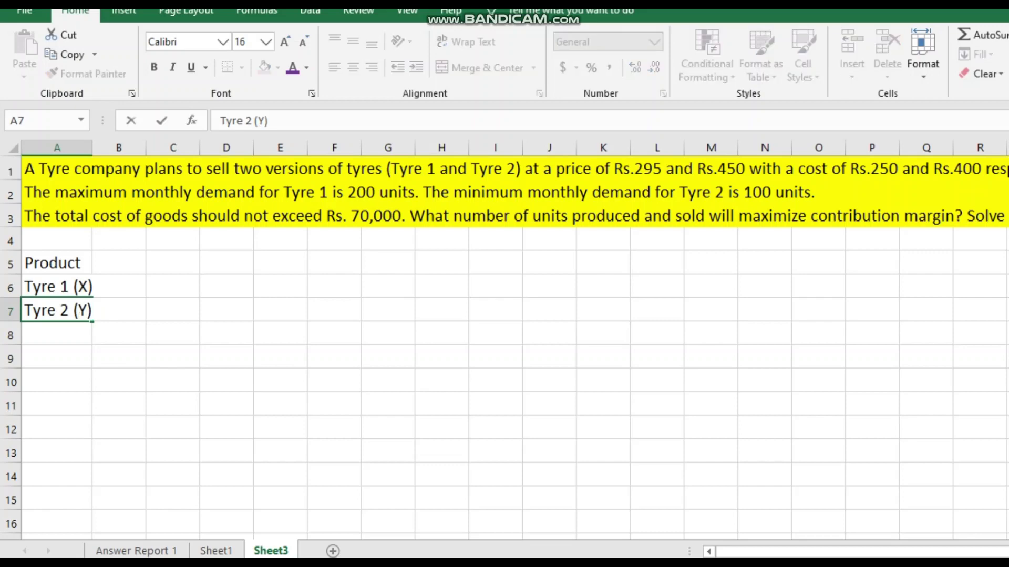
Widen columns A and B and make the Product heading in A5 bold
left_click(173, 310)
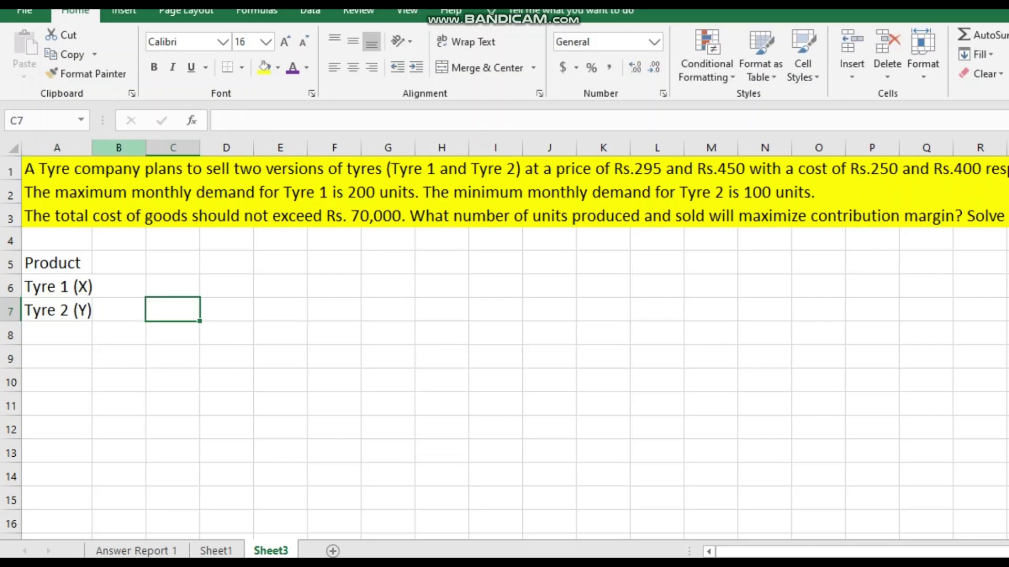
left_click_drag(92, 148, 175, 148)
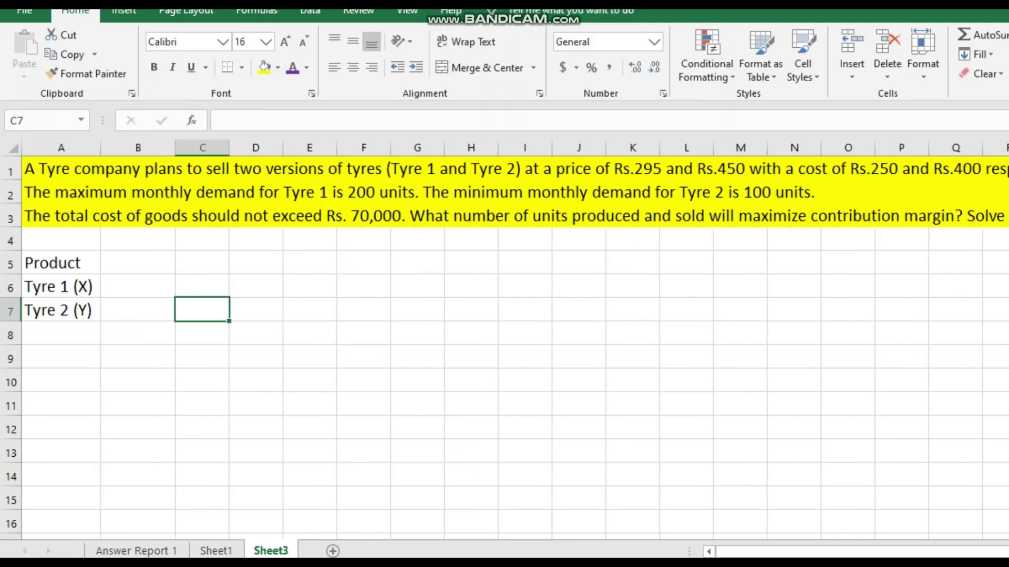
left_click(138, 262)
left_click(60, 263)
key("ctrl+b")
left_click(137, 263)
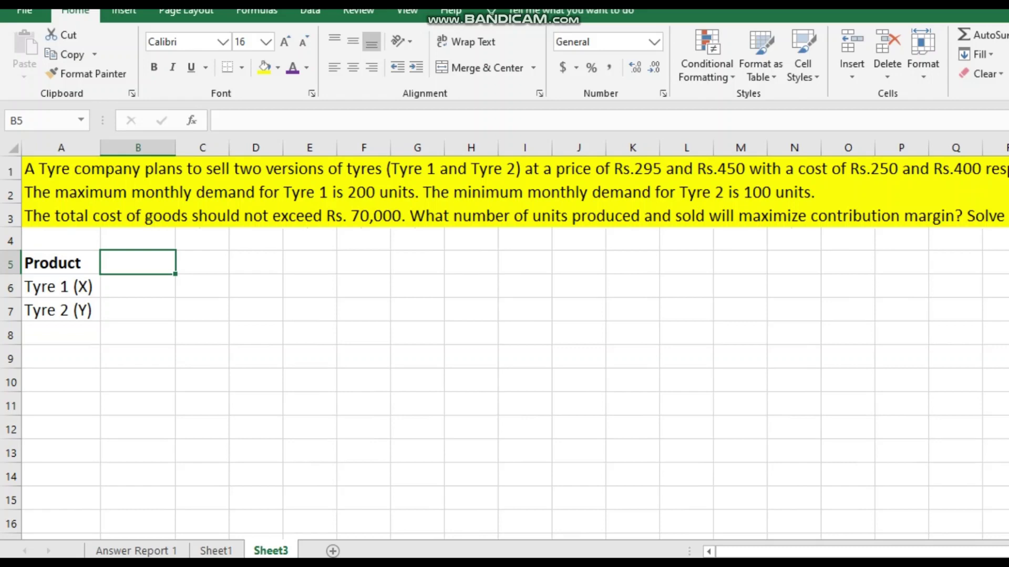
Enter the heading Price in cell B5 and make it bold
type("Price")
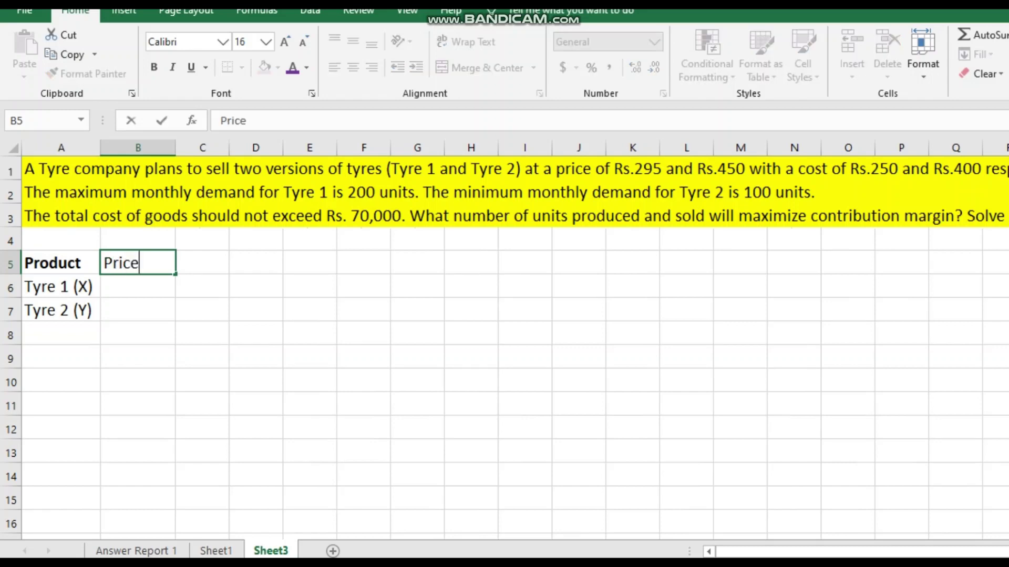
key("Return")
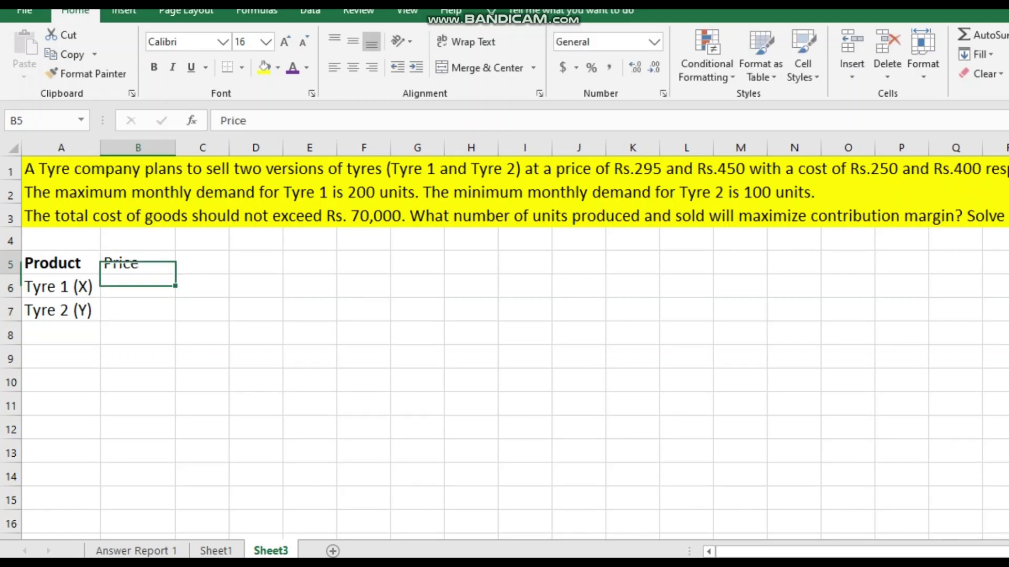
left_click(154, 67)
key("Down")
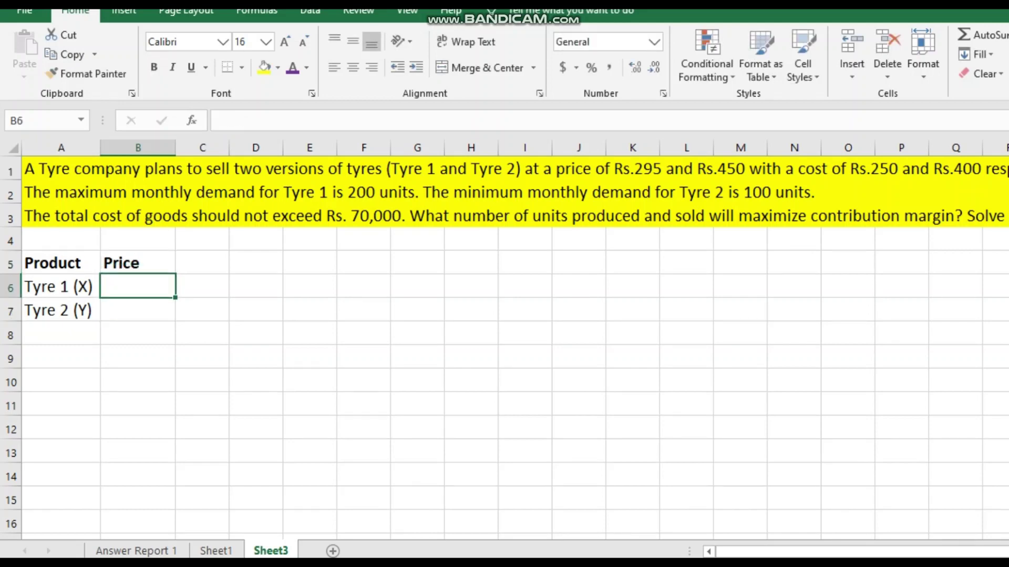
Enter the prices 295 for Tyre 1 in B6 and 450 for Tyre 2 in B7
type("295")
key("Return")
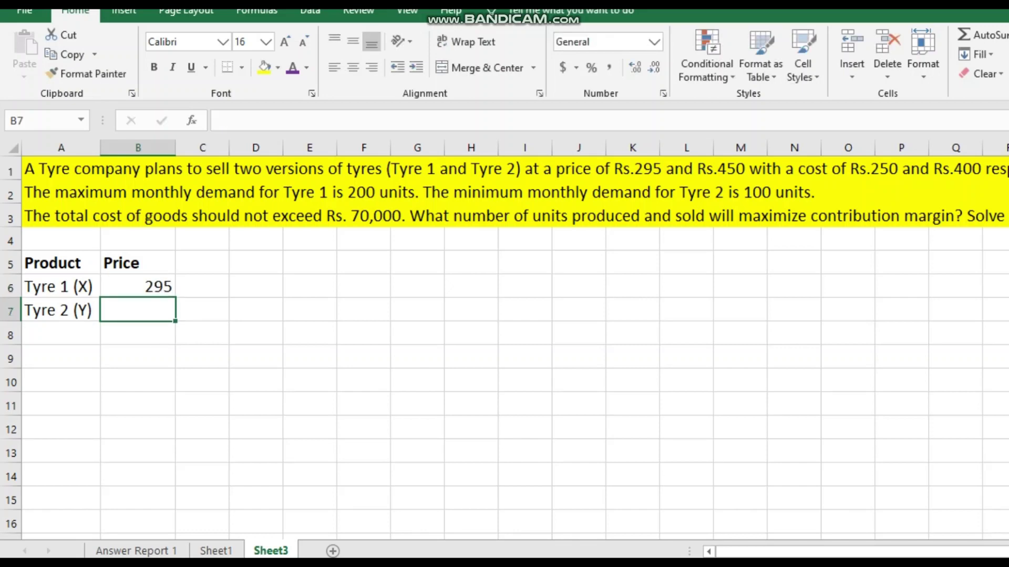
type("450")
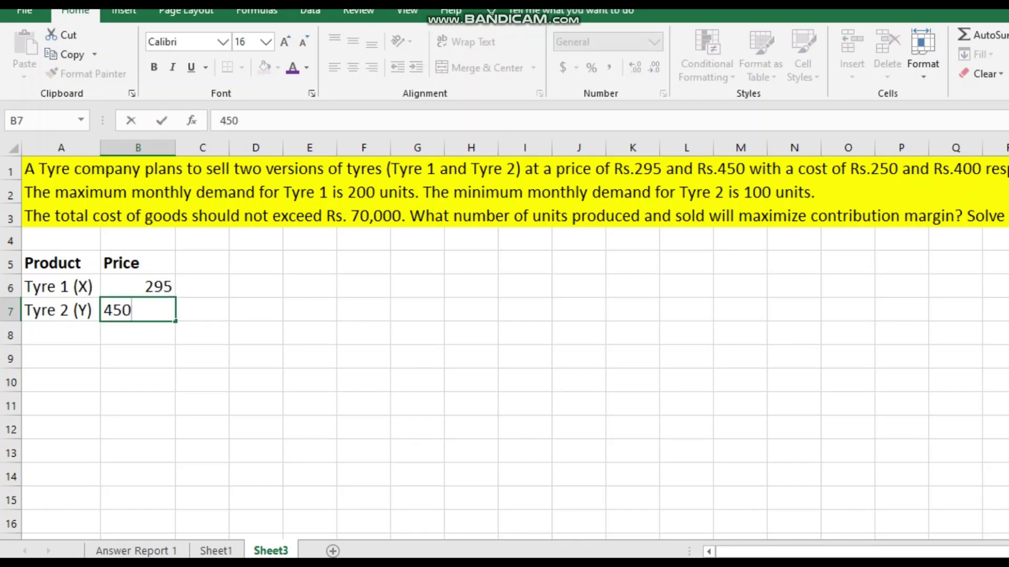
key("Return")
Enter the heading Cost in cell C5 and make it bold
key("Right")
key("Up")
key("Up")
key("Up")
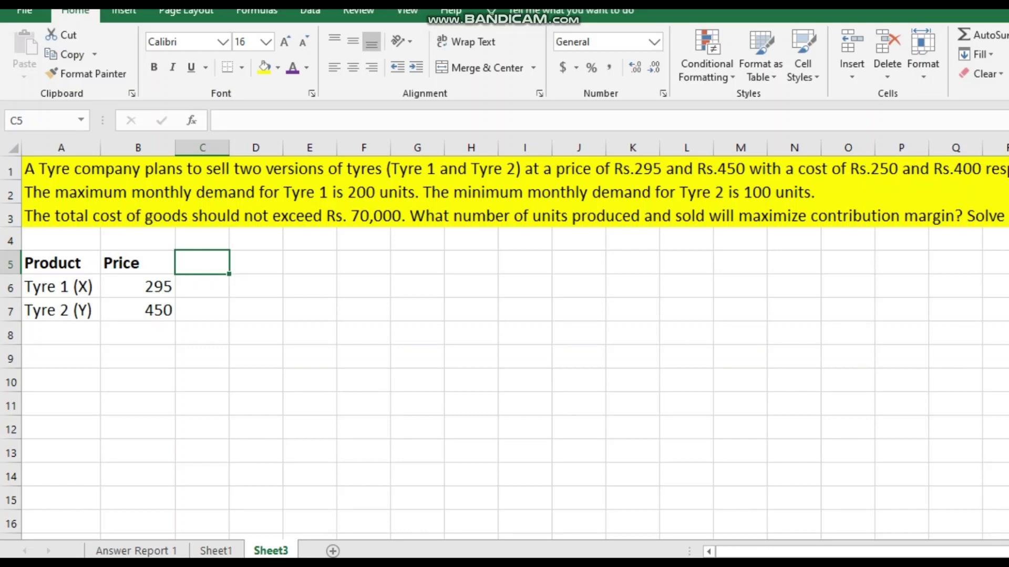
type("C")
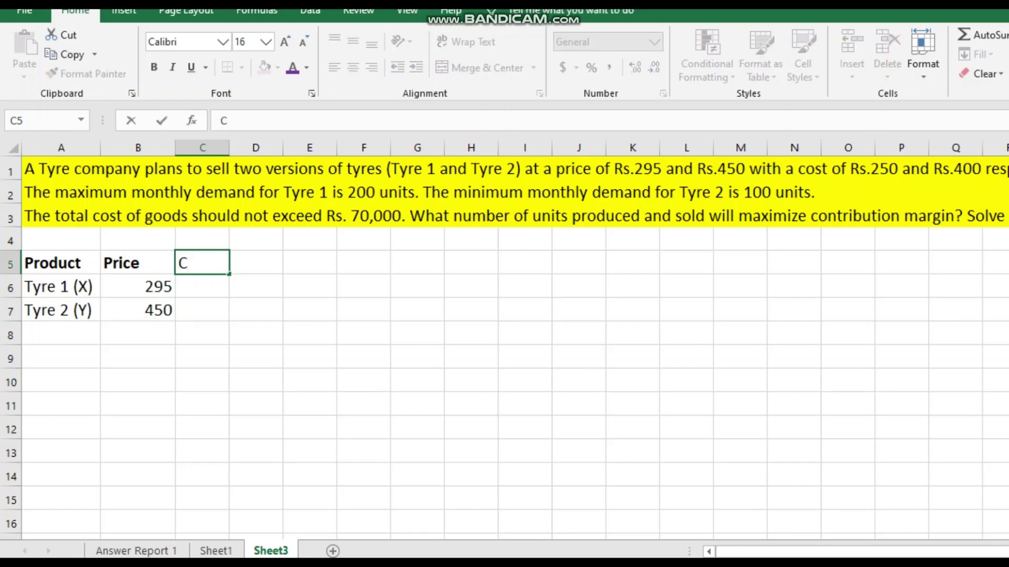
type("ost")
left_click(255, 334)
left_click(202, 262)
key("ctrl+b")
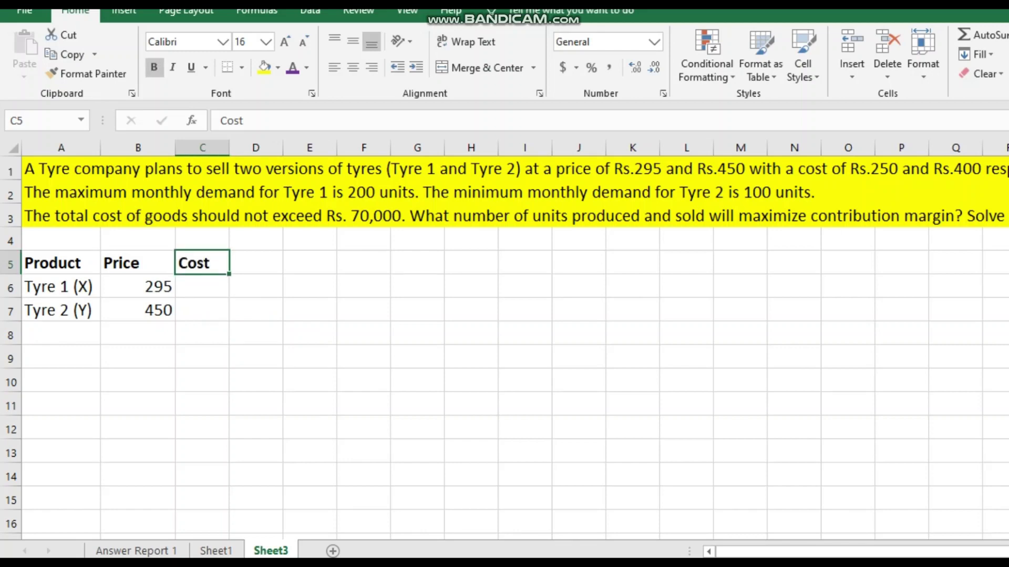
Enter the costs 250 for Tyre 1 in C6 and 400 for Tyre 2 in C7
key("Down")
type("250")
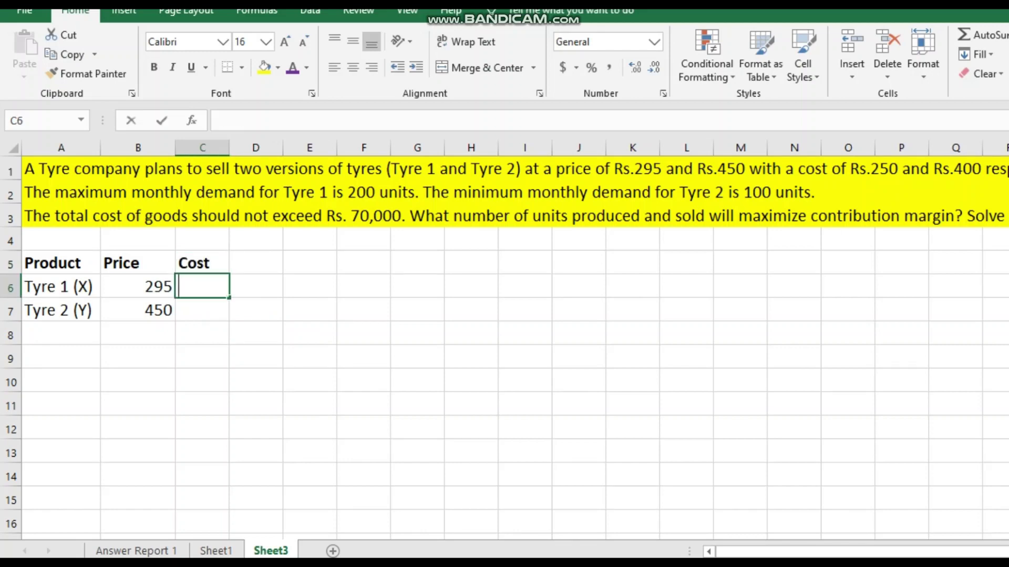
key("Return")
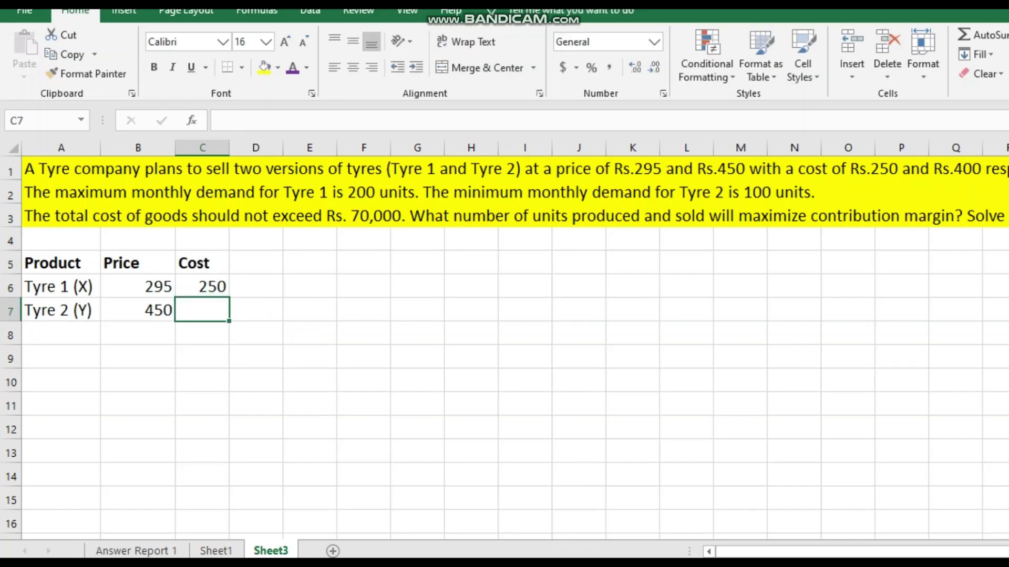
type("400")
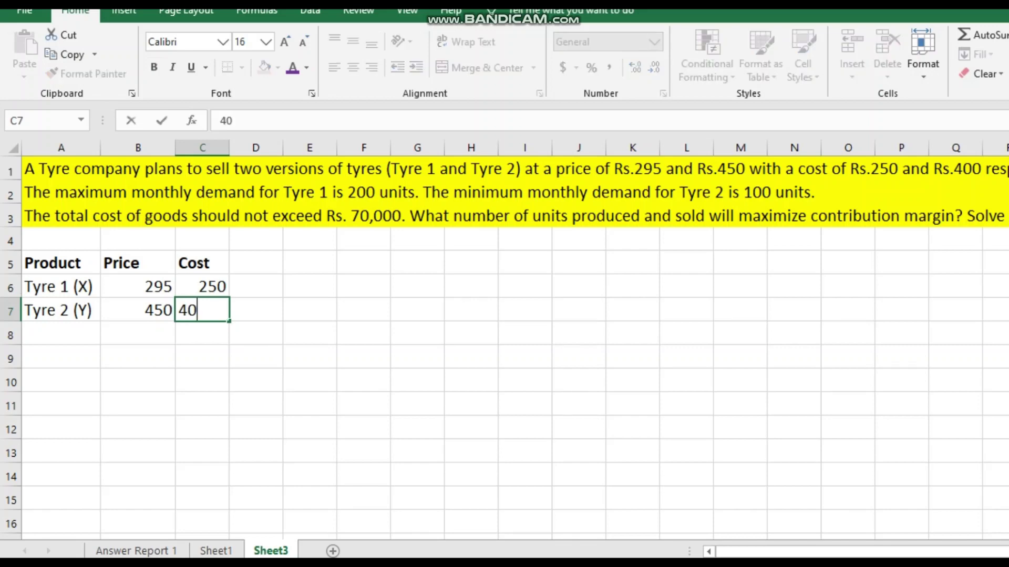
key("Return")
Enter the heading Contribution Margin in cell D5
left_click(256, 262)
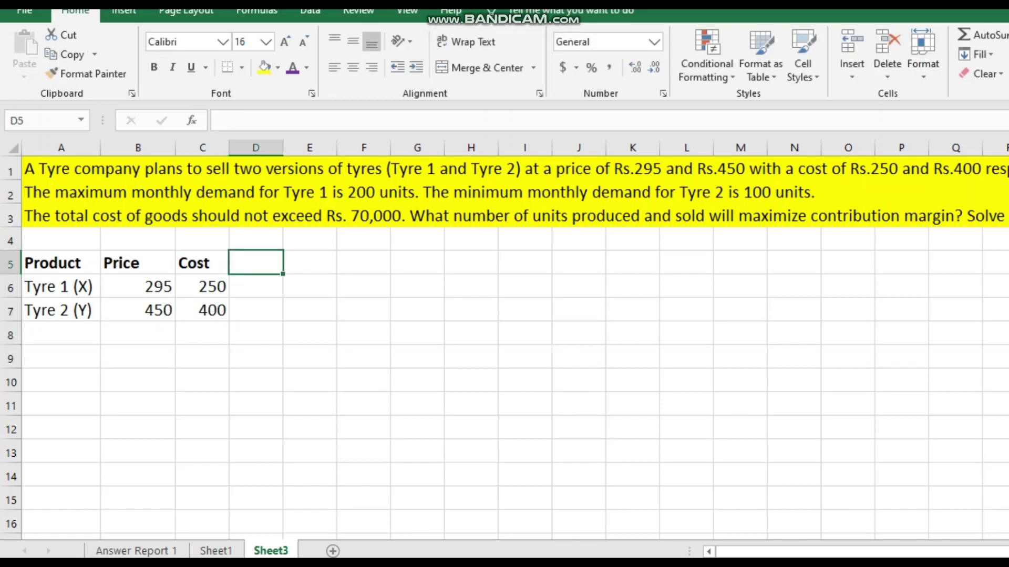
type("Contr")
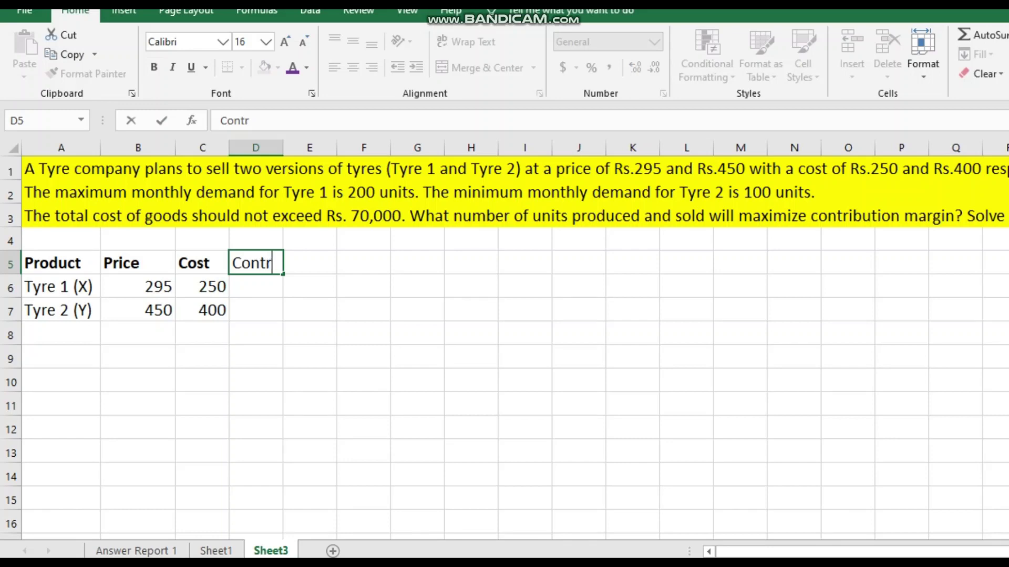
type("ibutio")
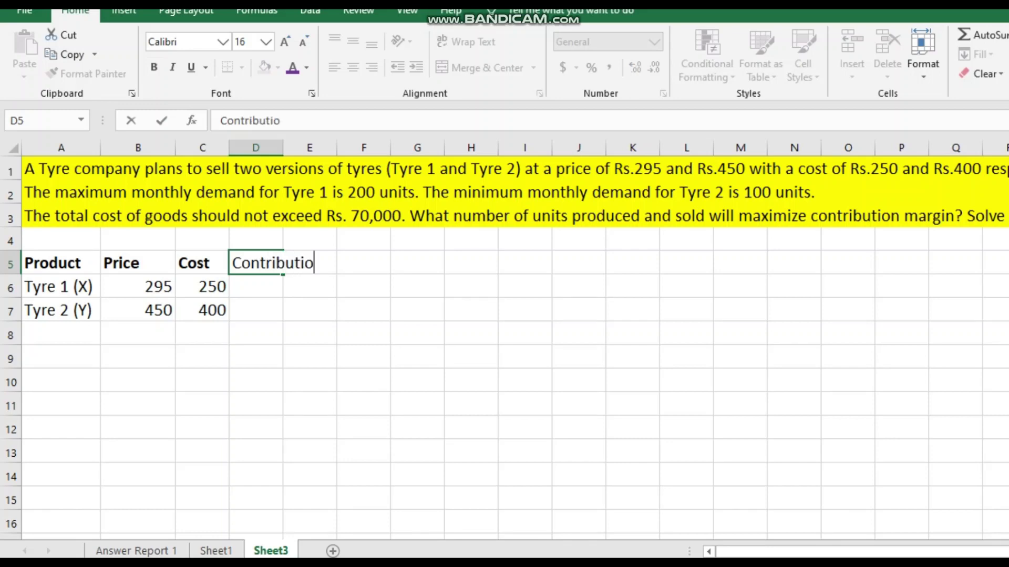
type("n Margh")
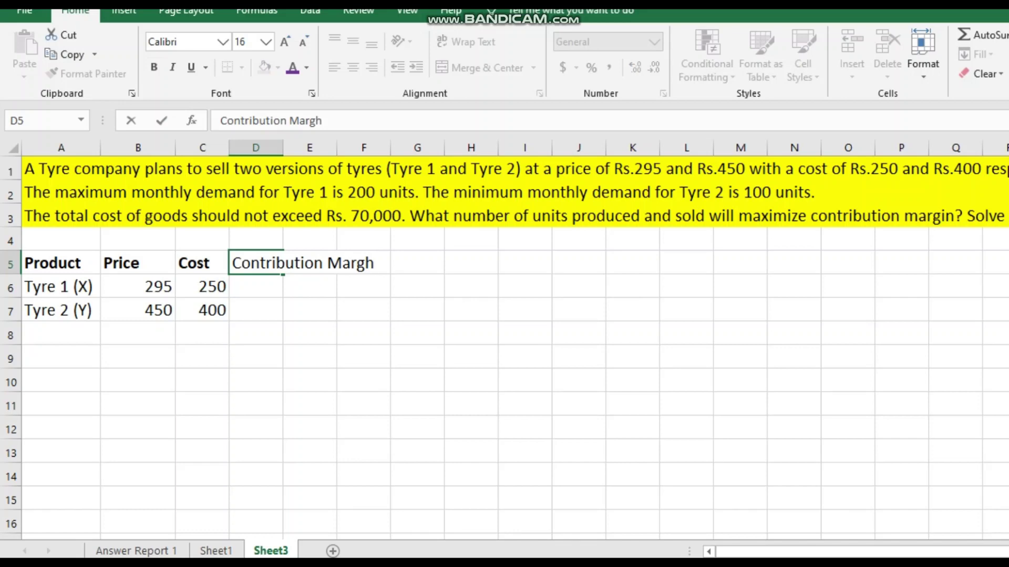
key("BackSpace")
type("in")
key("Return")
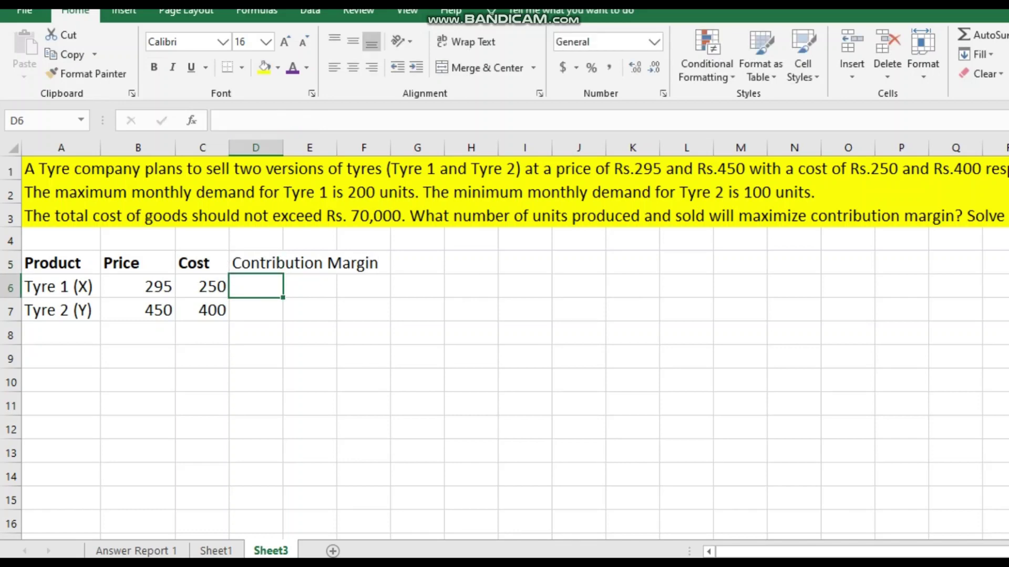
Widen column D slightly, then wrap the Contribution Margin heading in D5 and make it bold
left_click_drag(283, 148, 294, 147)
left_click(261, 263)
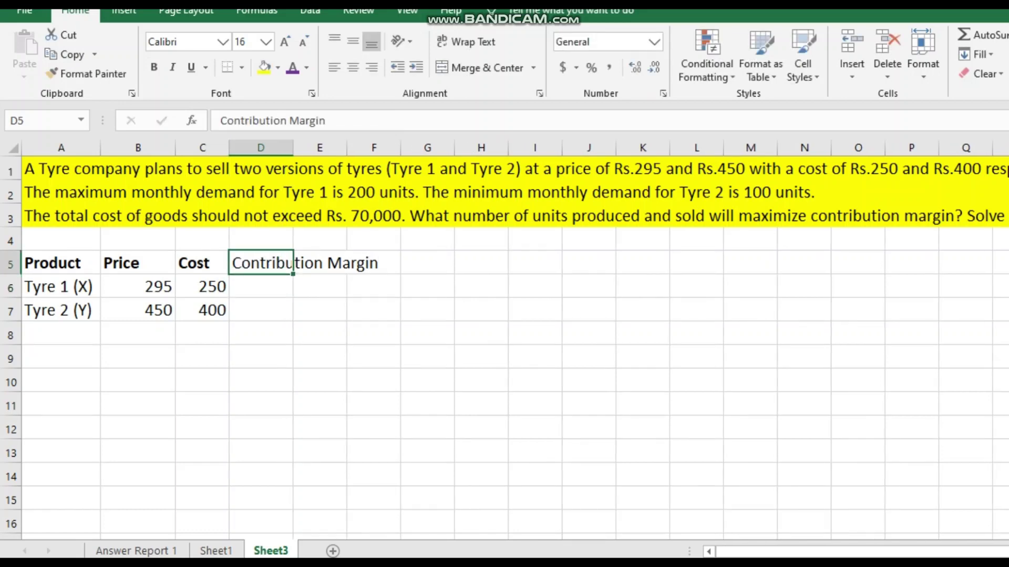
left_click(466, 42)
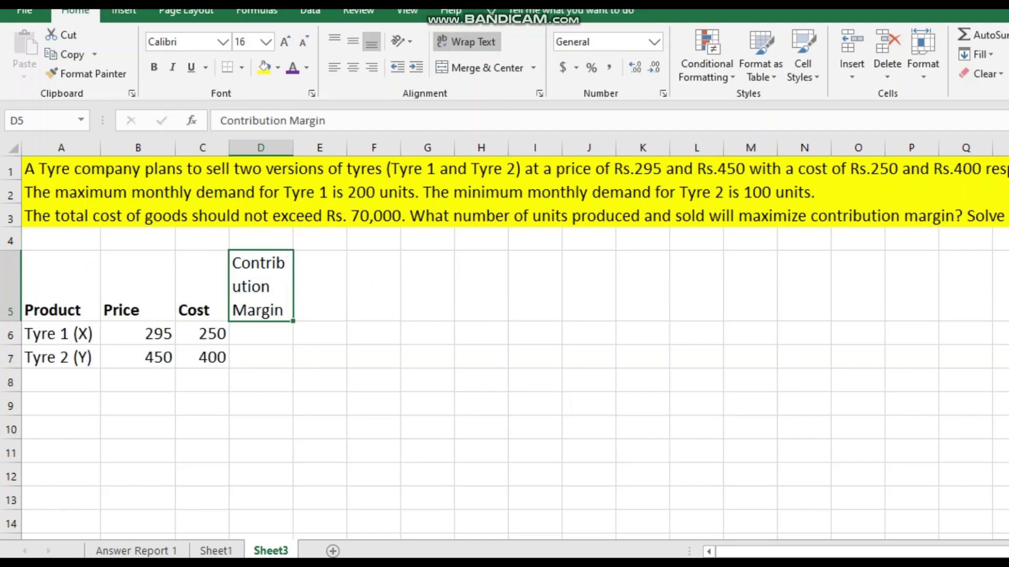
left_click(153, 67)
Calculate Tyre 1's contribution margin in D6 as price minus cost with the formula =B6-C6
left_click(261, 334)
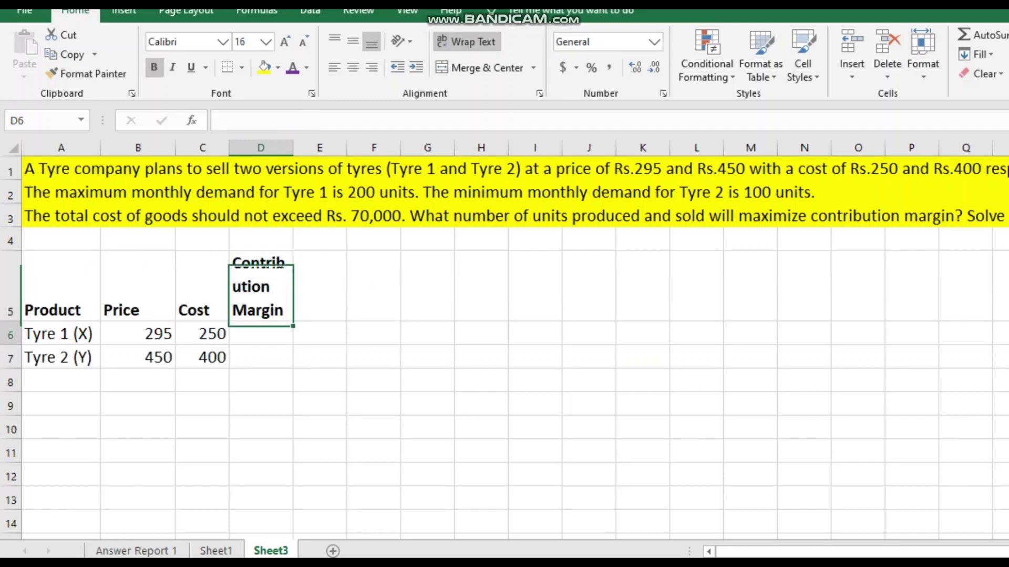
key("F2")
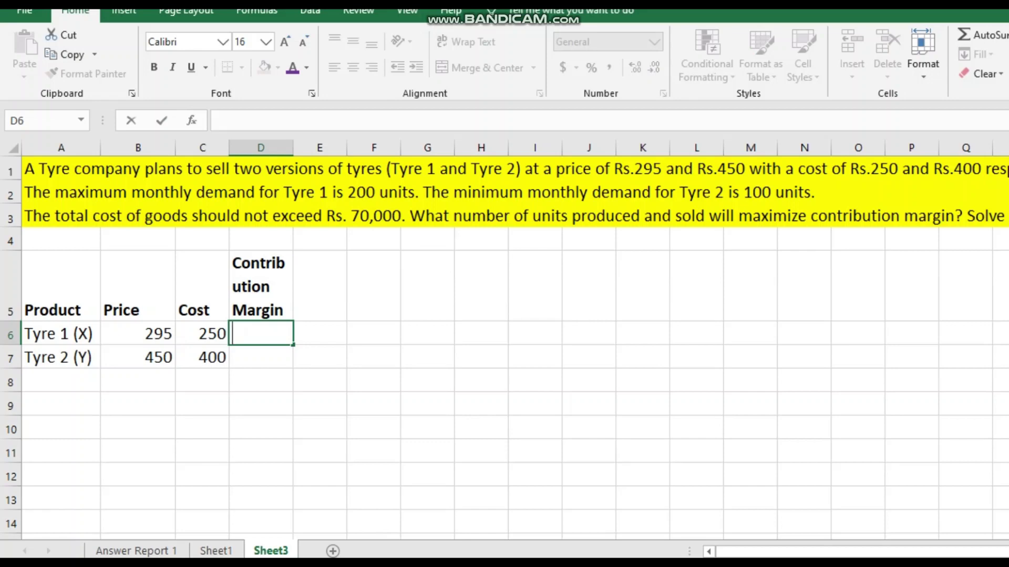
type("=")
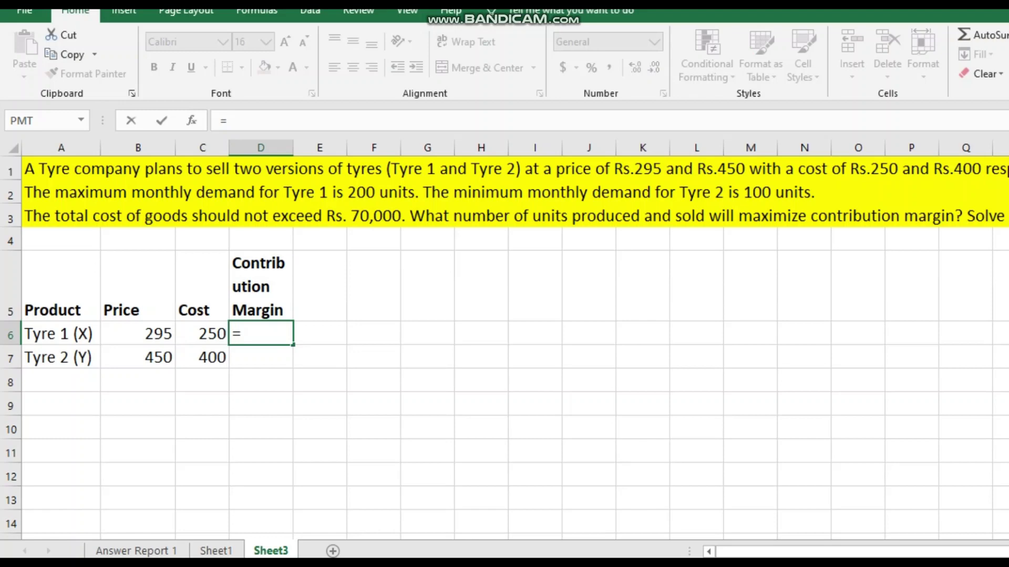
left_click(138, 333)
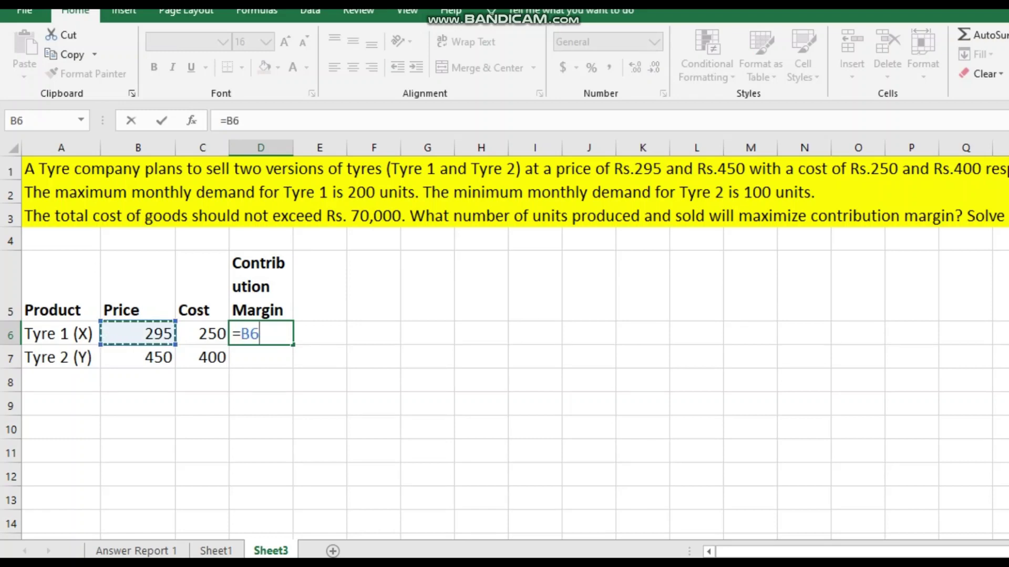
type("-")
left_click(202, 333)
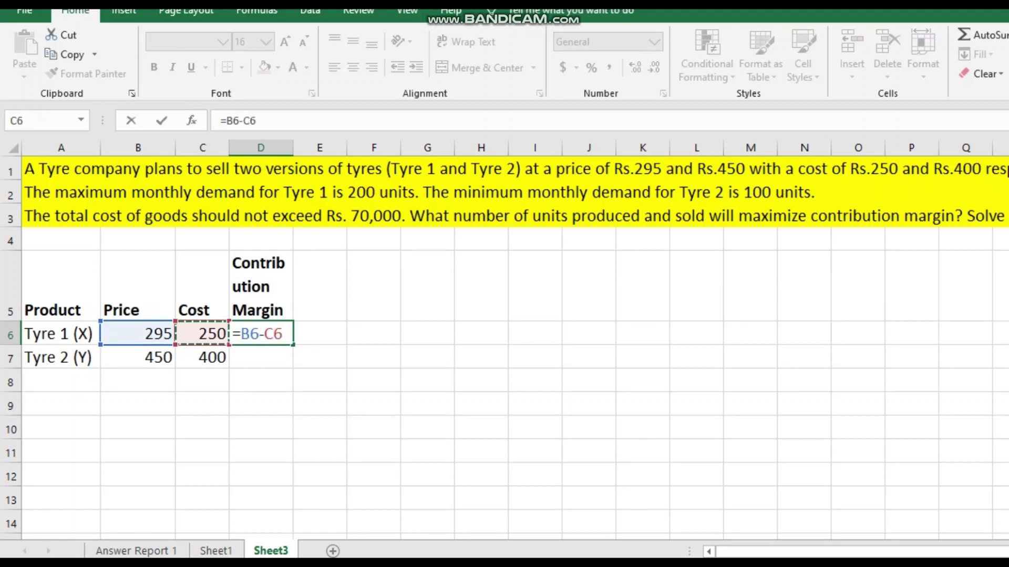
key("Return")
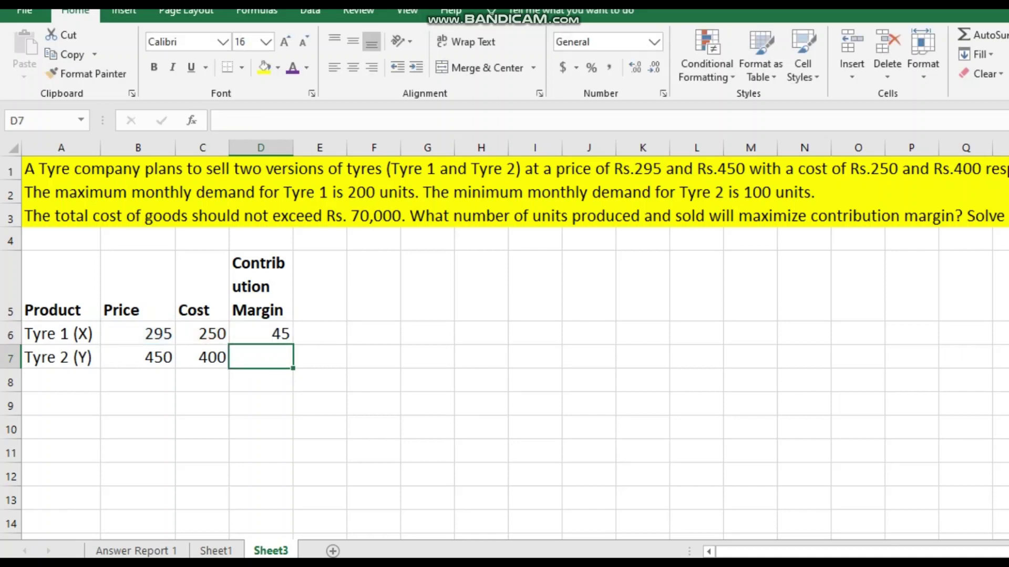
Copy the contribution margin formula from D6 to D7 for Tyre 2 and widen column D further
left_click(260, 334)
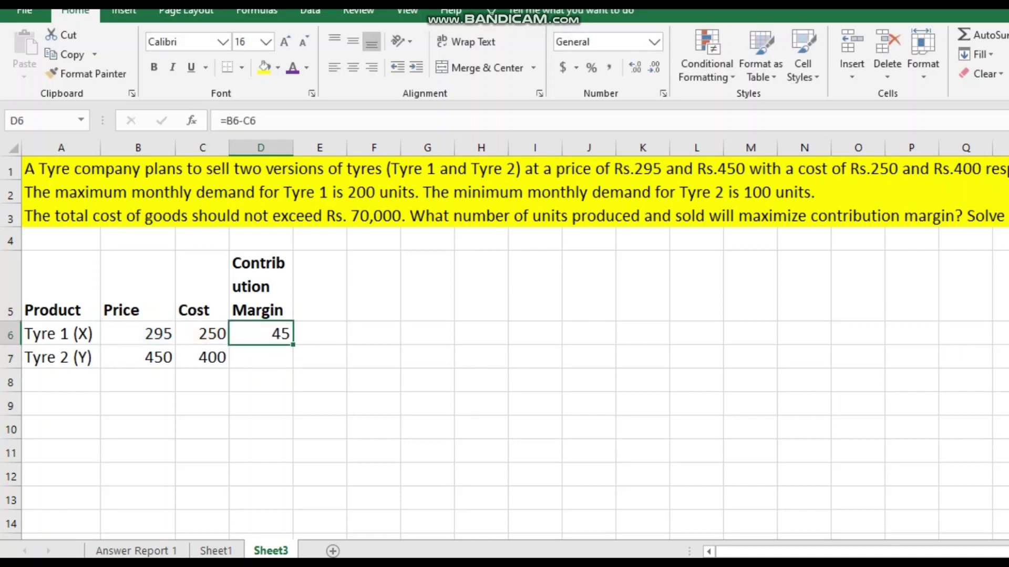
key("ctrl+c")
left_click(261, 358)
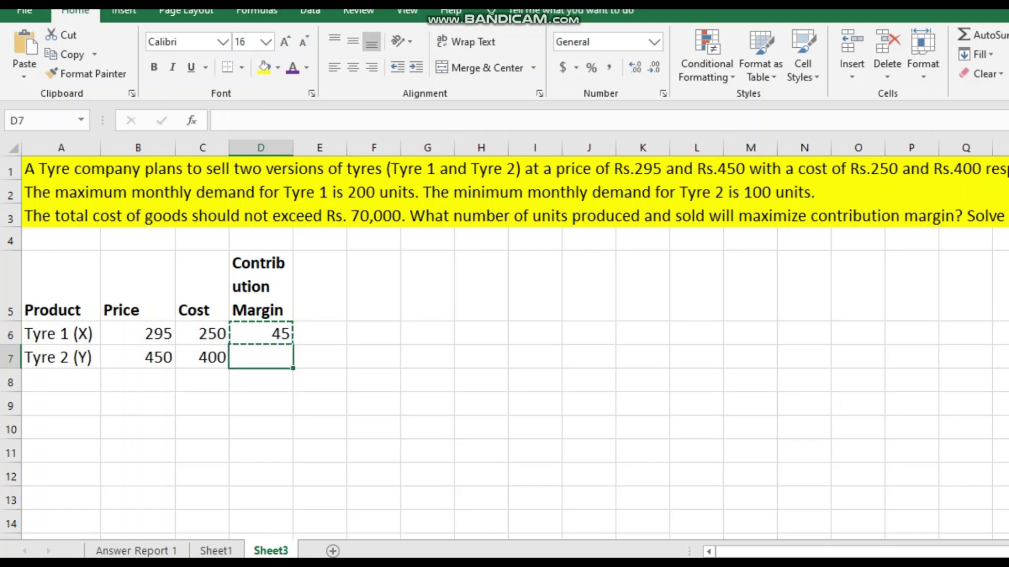
key("ctrl+v")
left_click(320, 450)
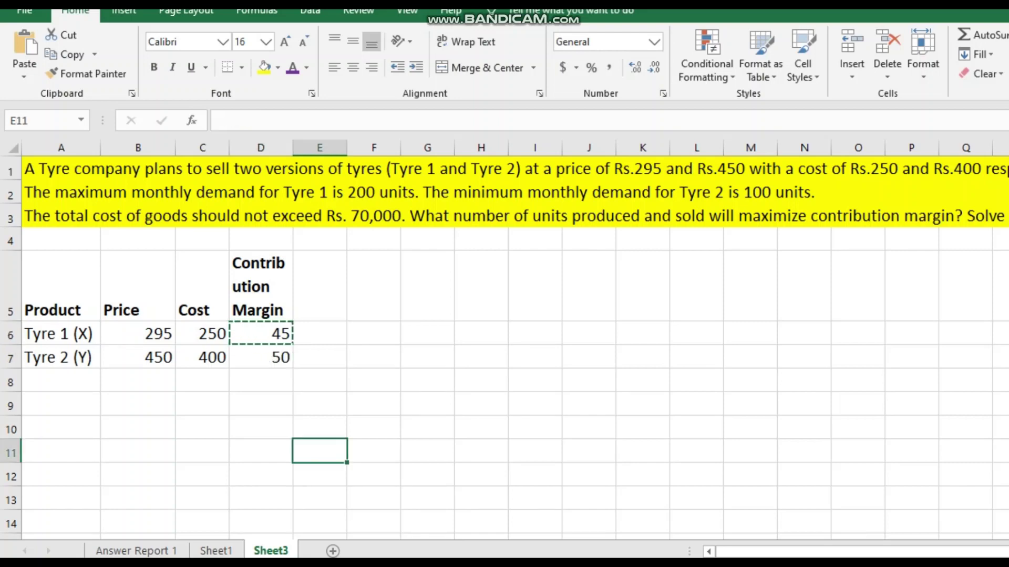
left_click_drag(293, 148, 315, 147)
Enter the heading Units to be produced in cell E5
left_click(341, 286)
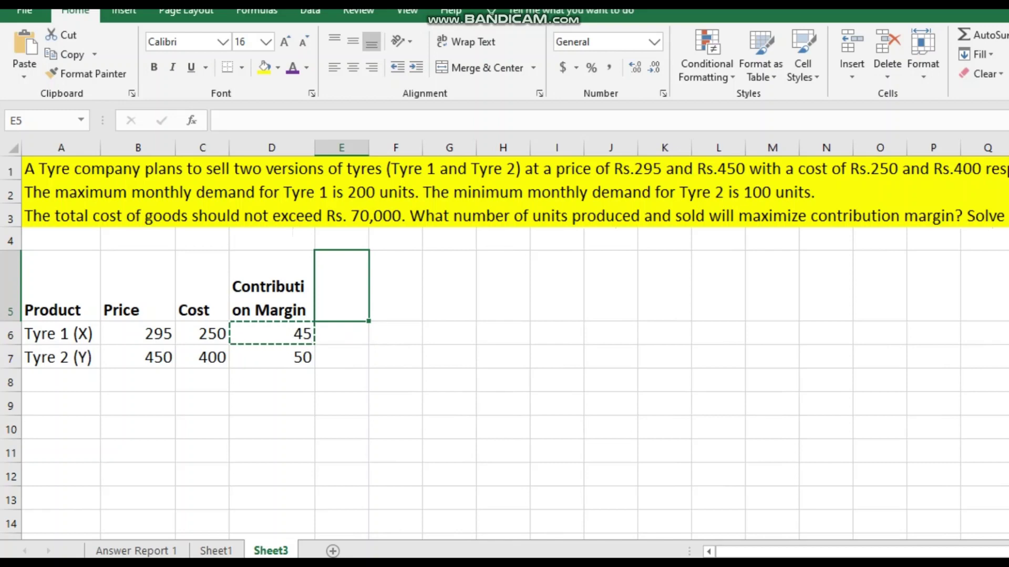
type("Units")
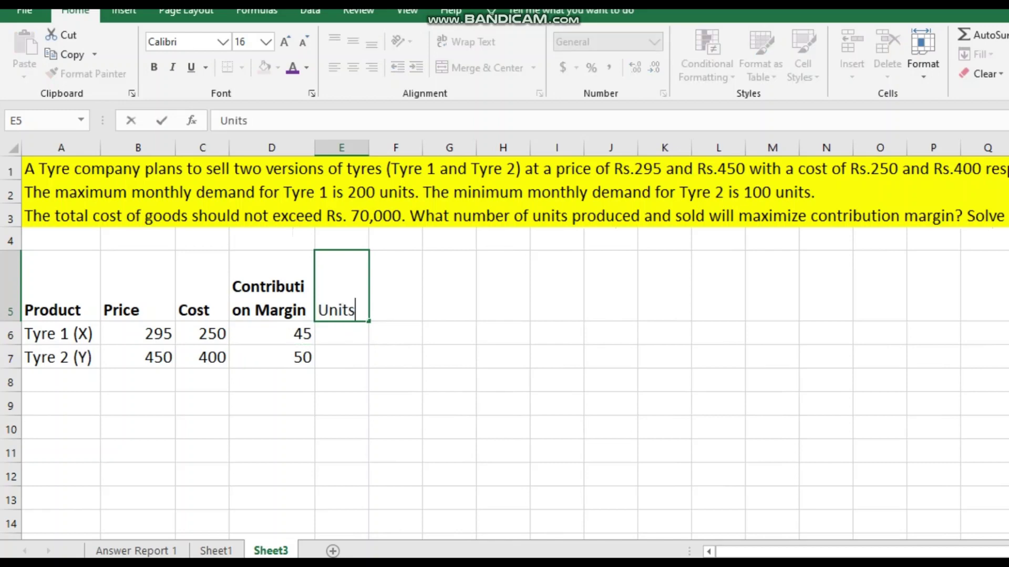
type(" to be ")
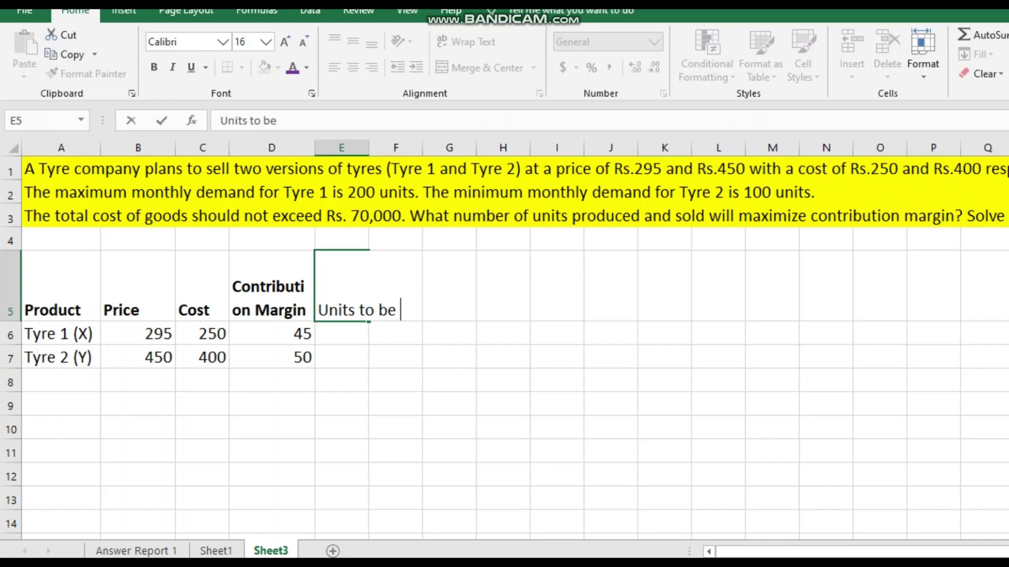
type("prod")
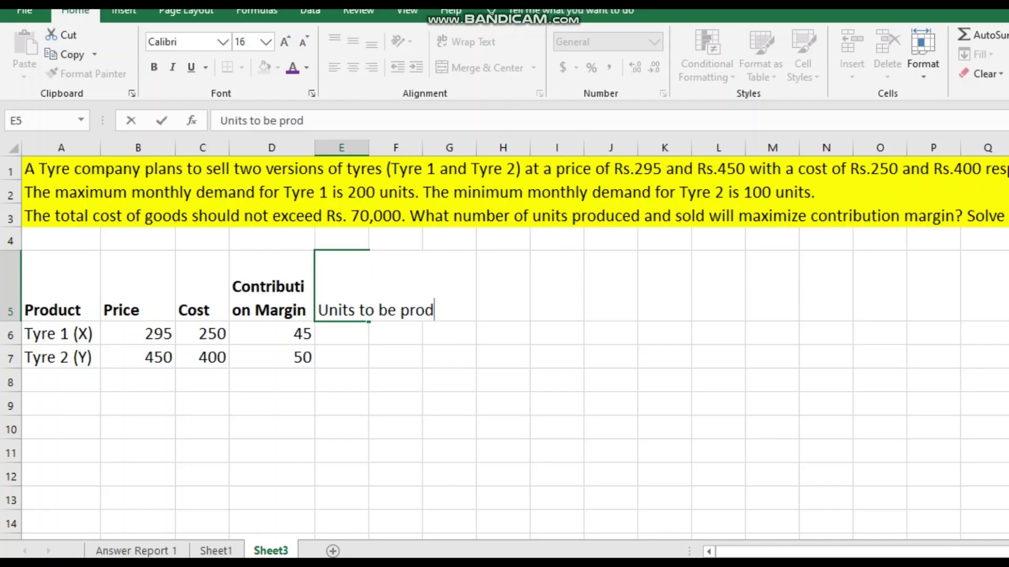
type("uced")
key("Return")
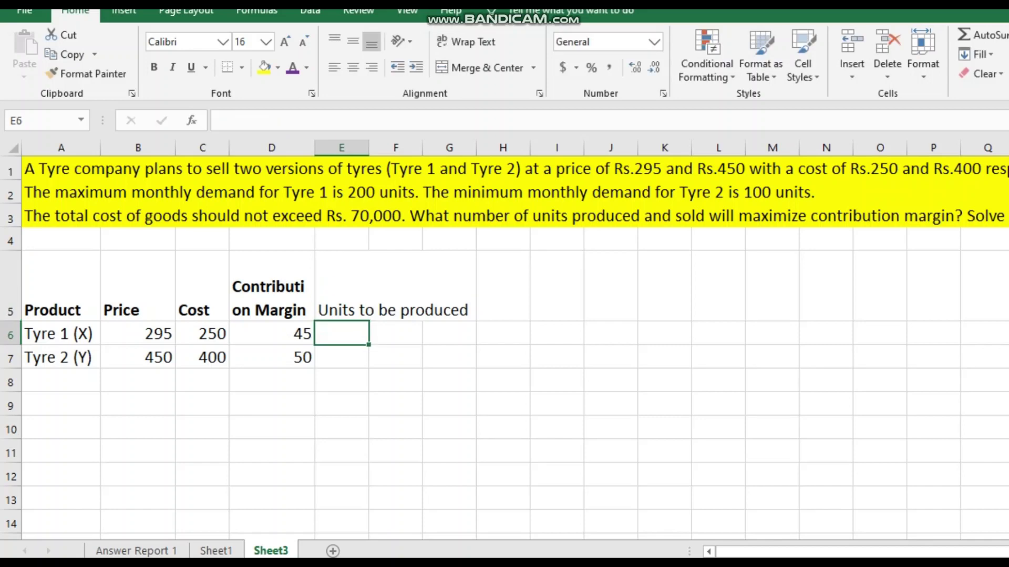
Wrap the text of the Units to be produced heading in E5 and make it bold
left_click(341, 287)
left_click(465, 41)
left_click(449, 297)
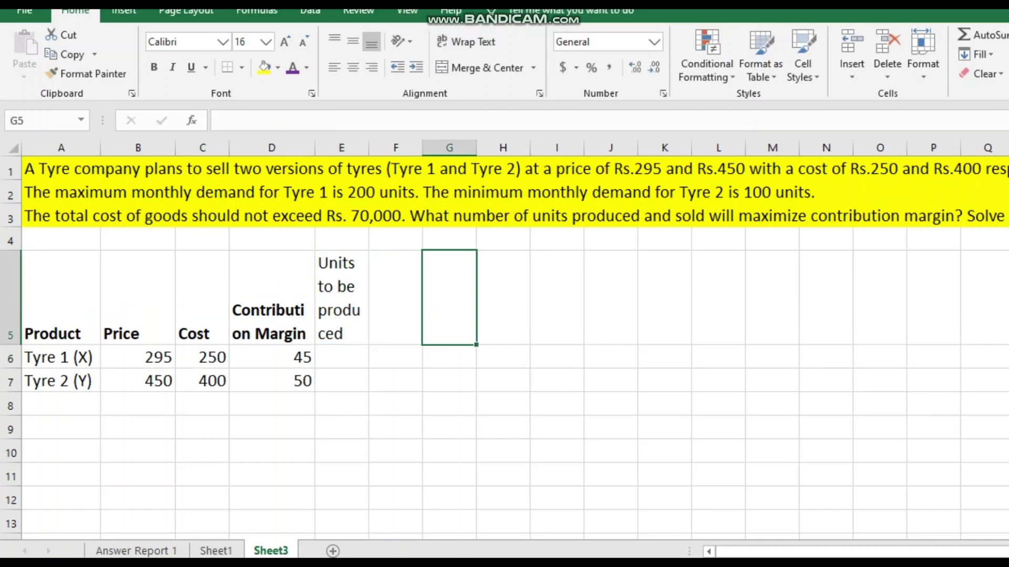
left_click(341, 358)
left_click(341, 297)
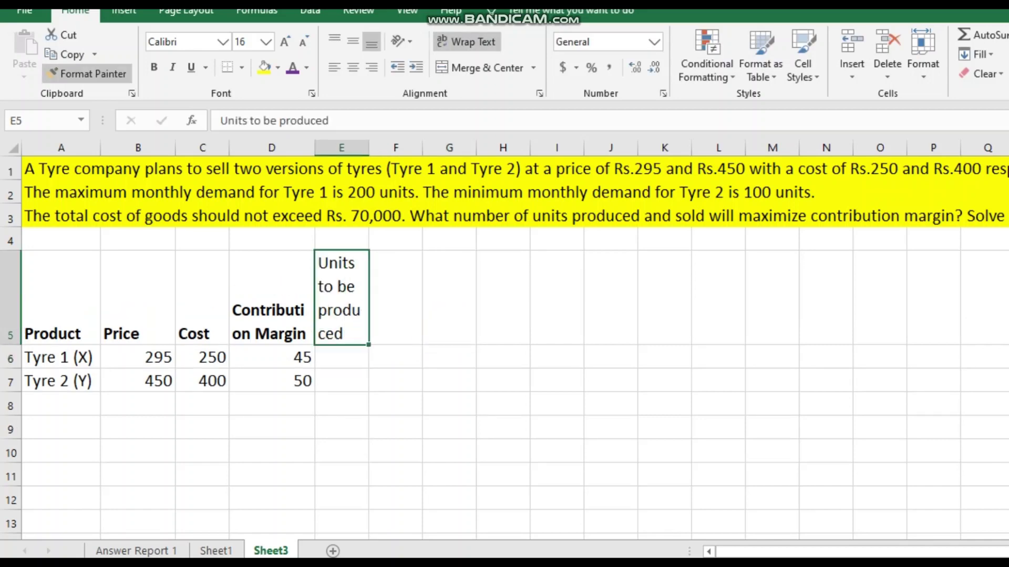
left_click(154, 67)
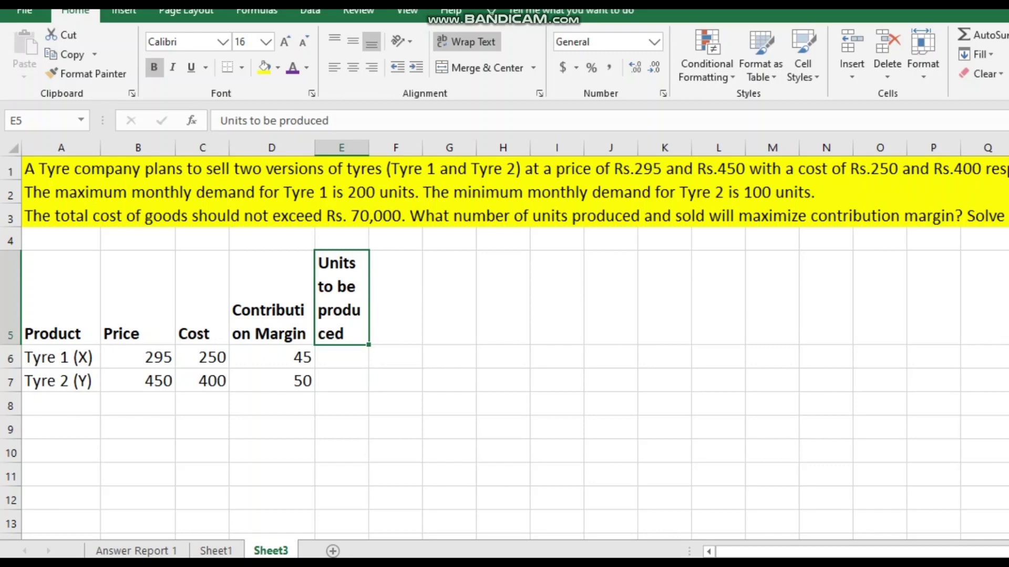
Enter 1 as the starting number of units for Tyre 1 in E6 and Tyre 2 in E7
left_click(341, 357)
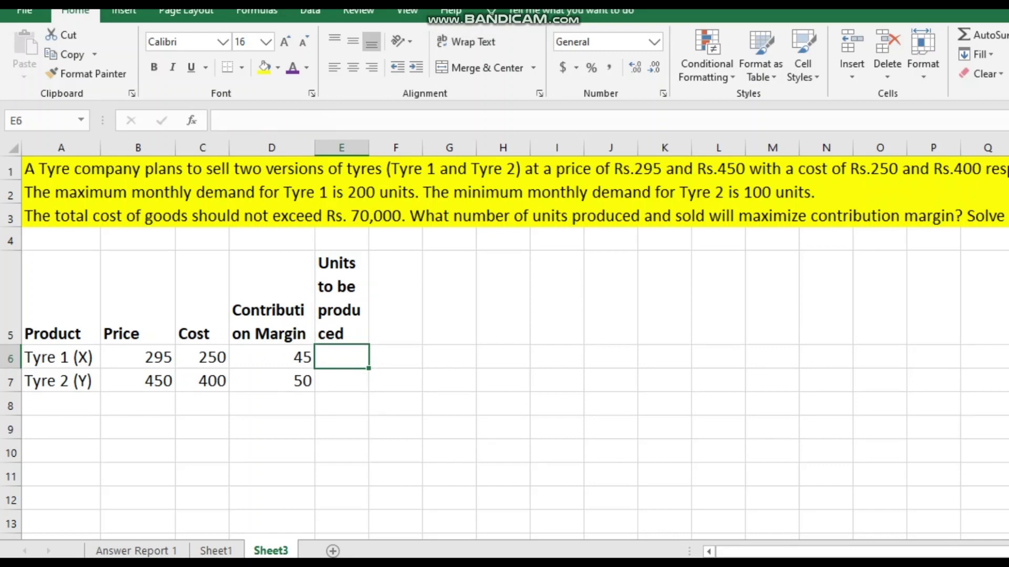
type("1")
key("Return")
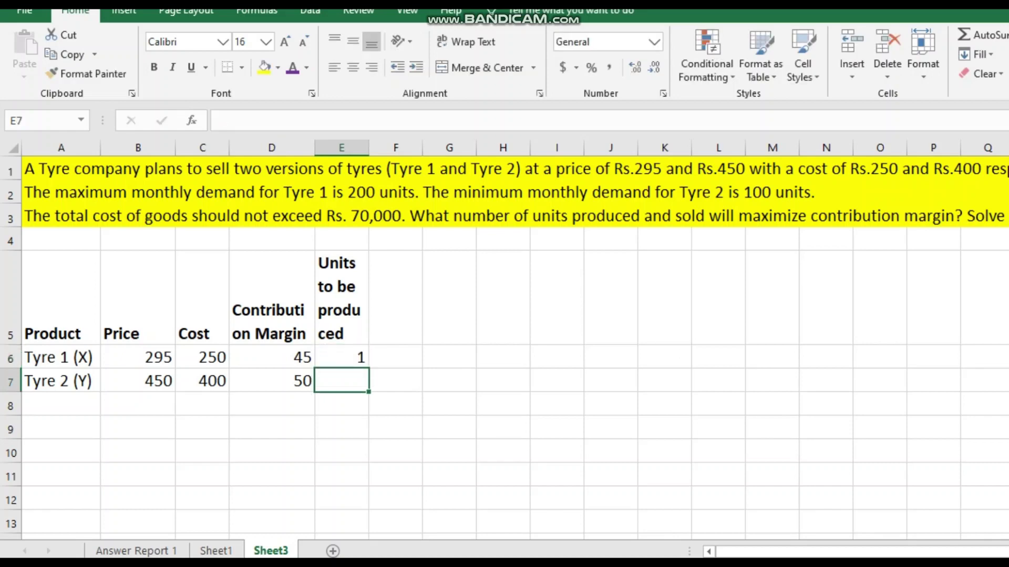
type("1")
key("Return")
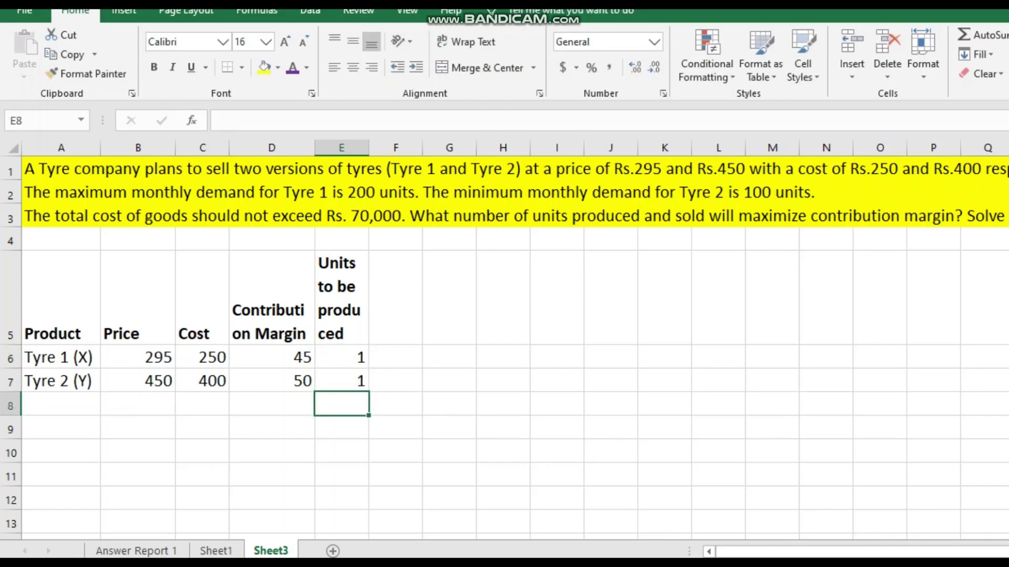
Enter the heading Constraints in cell A9 below the product table
left_click(271, 451)
left_click(61, 427)
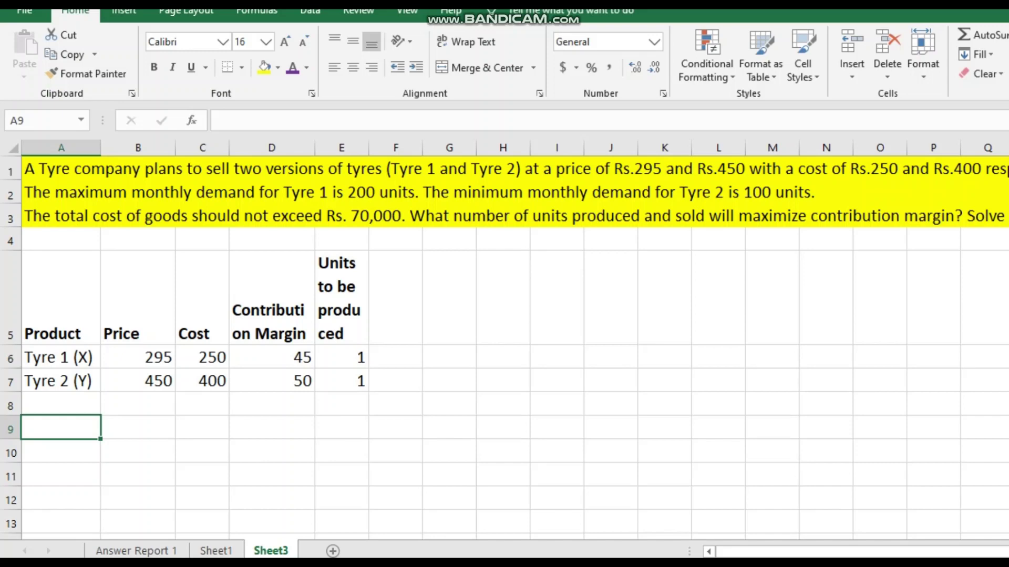
type("Co")
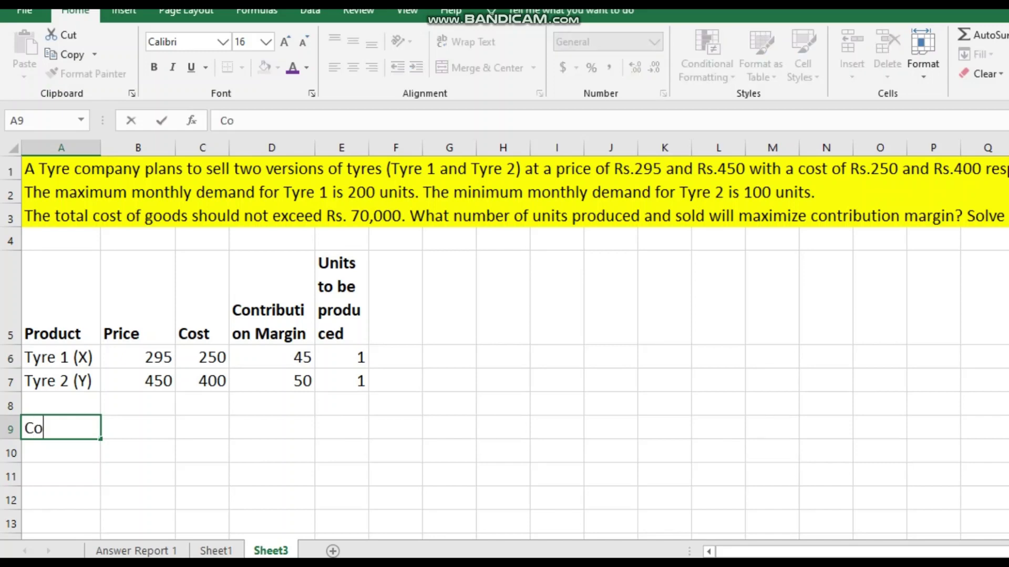
type("nstraints")
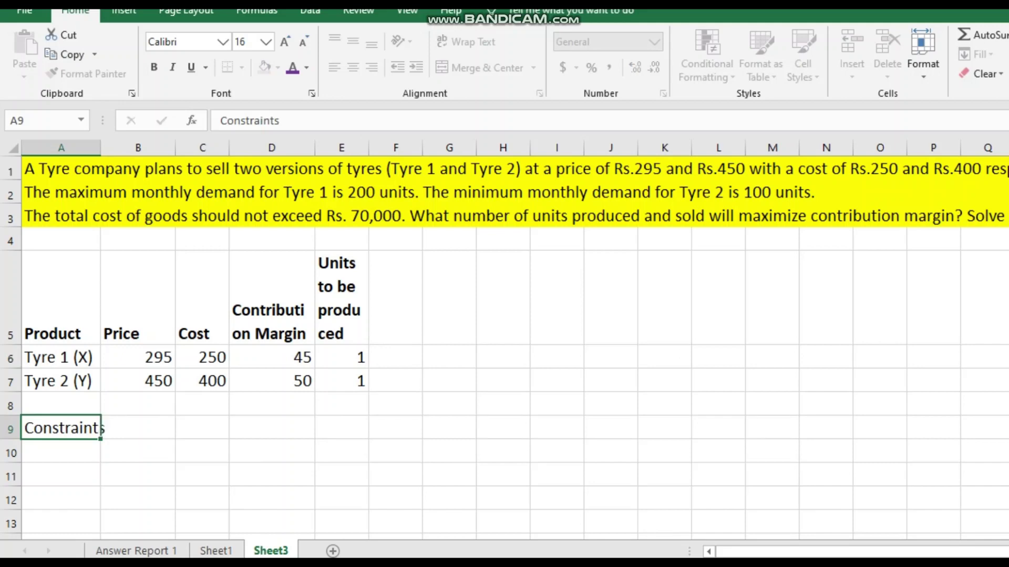
key("Return")
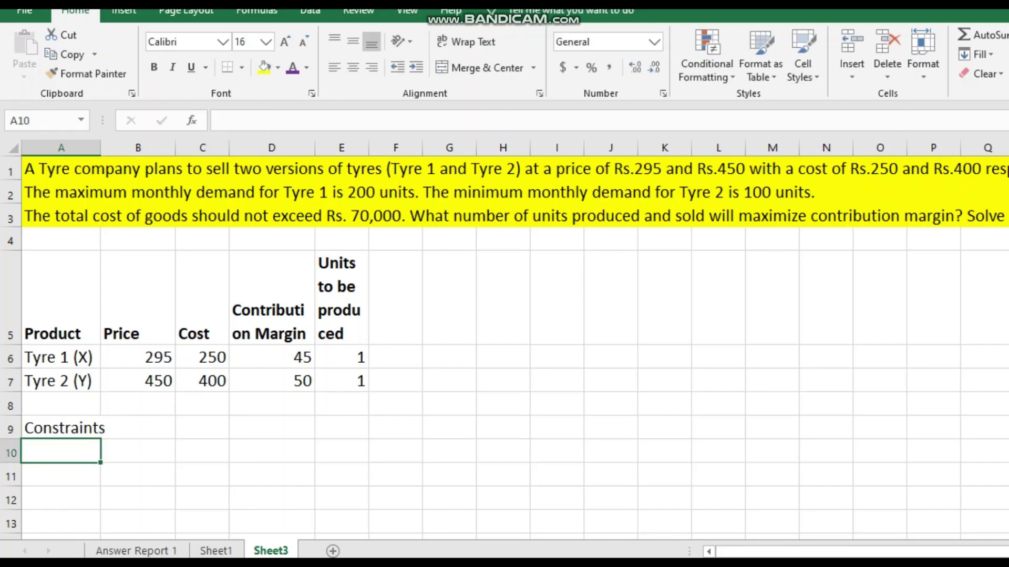
Make the Constraints heading in A9 bold and widen column A to fit it
left_click(61, 427)
left_click(153, 67)
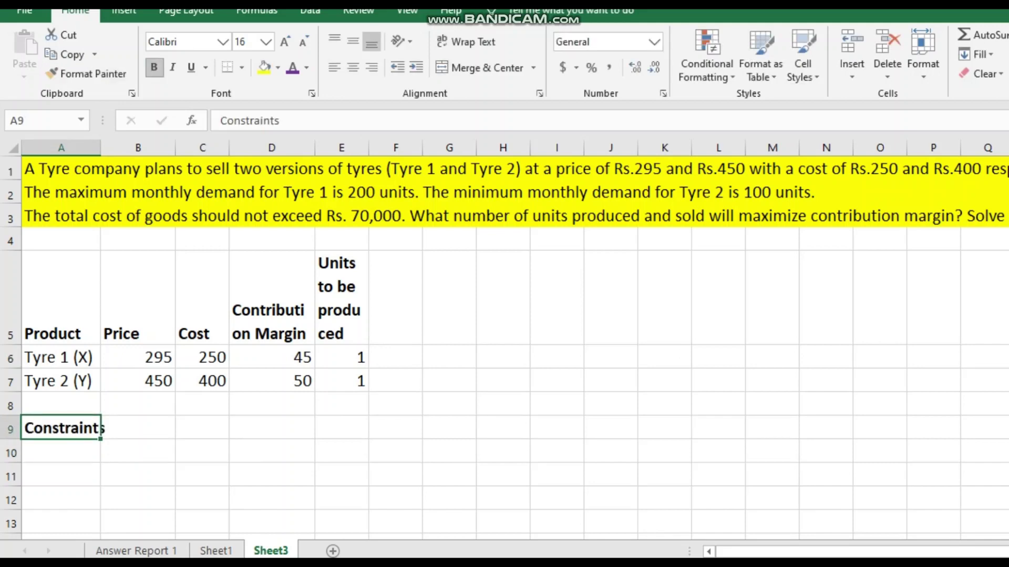
left_click_drag(101, 147, 112, 147)
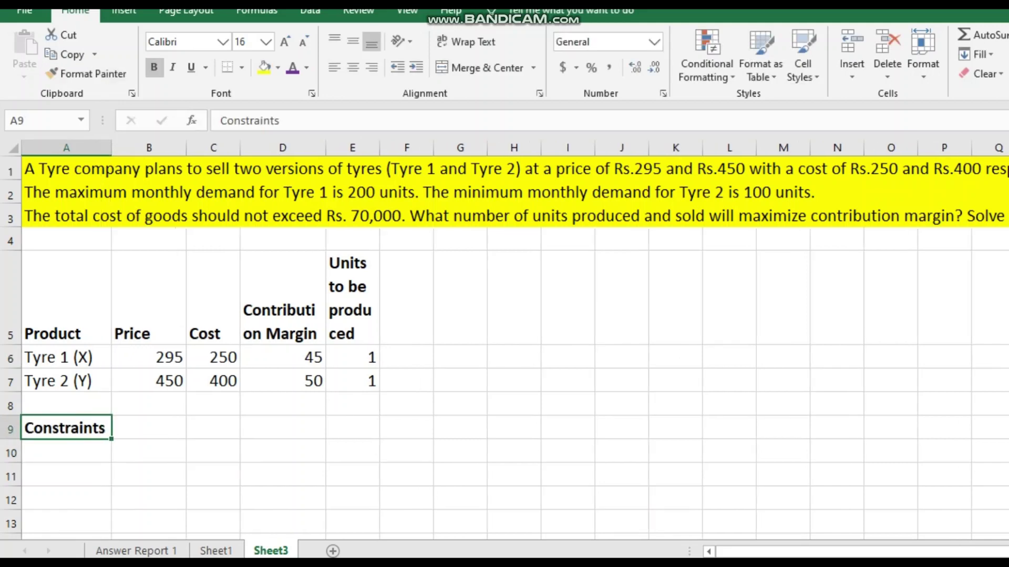
Enter the label Maximum Monthly Demand for Tyre 1 in A10 and wrap its text
left_click(149, 427)
left_click(66, 452)
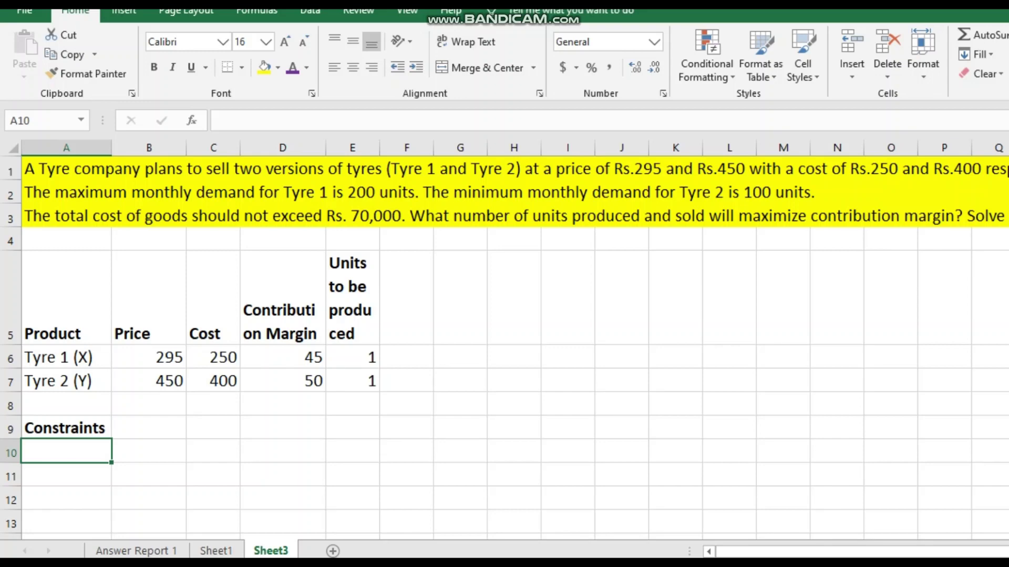
type("Maximu")
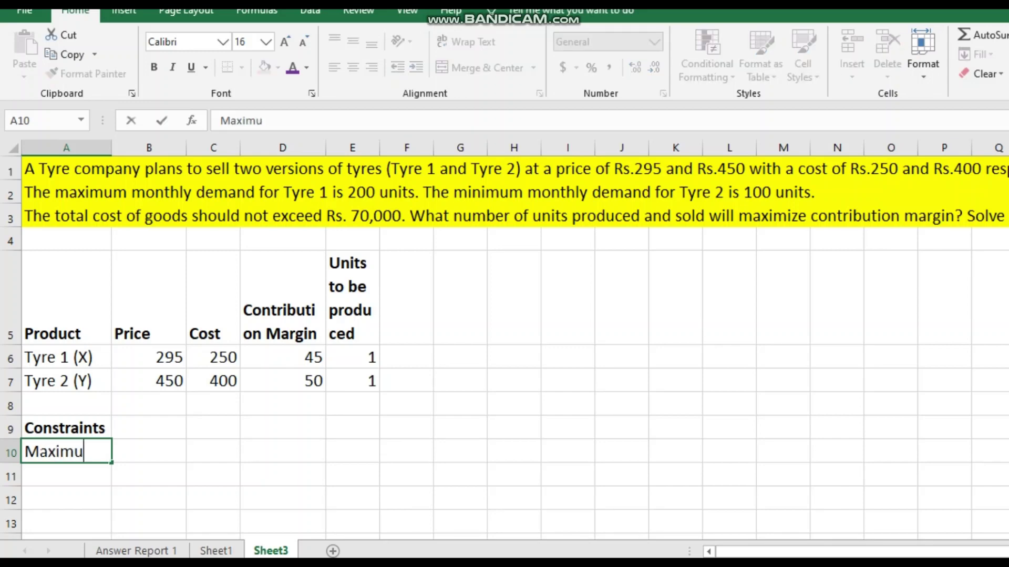
type("m Month")
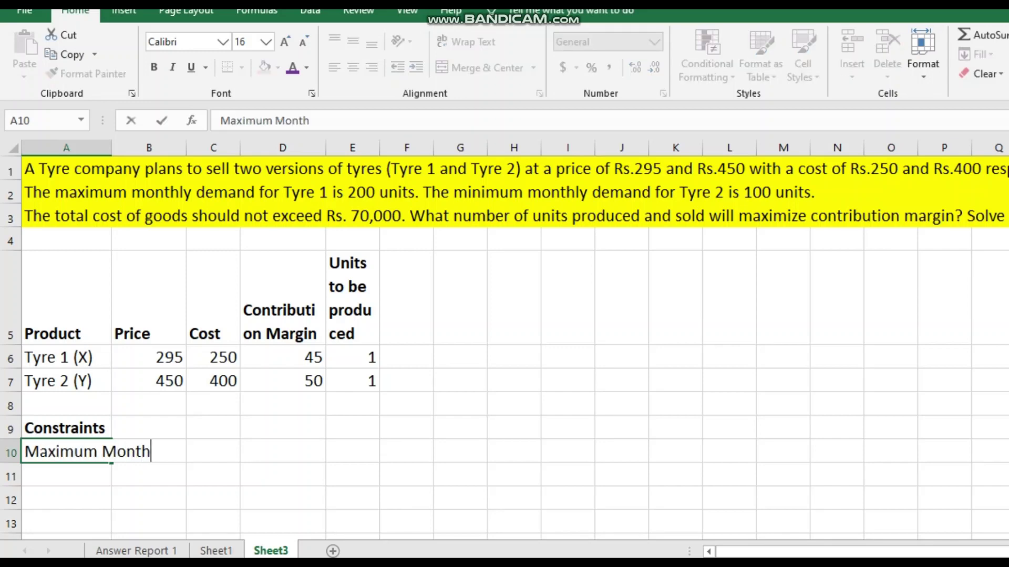
type("ly Dema")
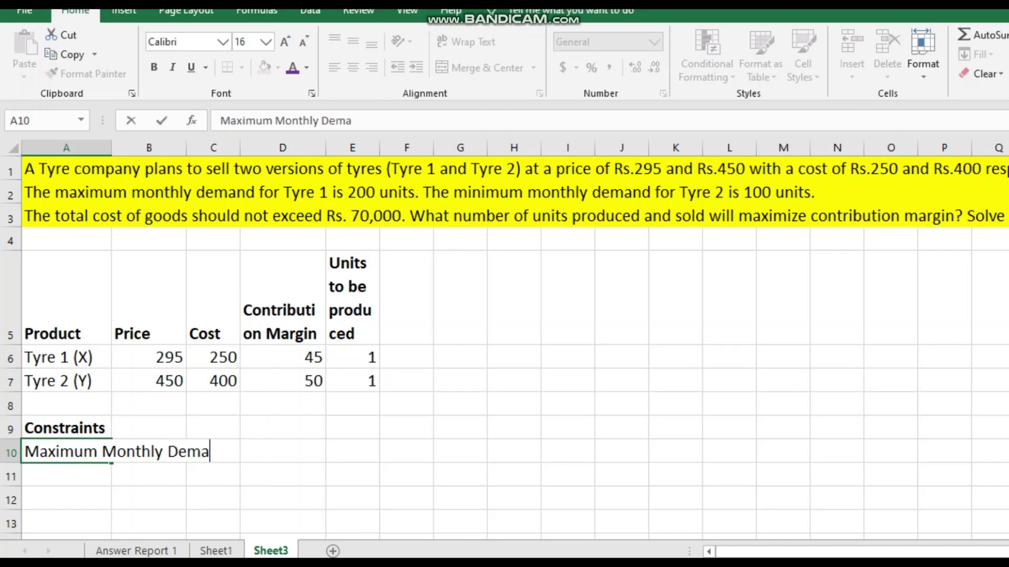
type("nd fo")
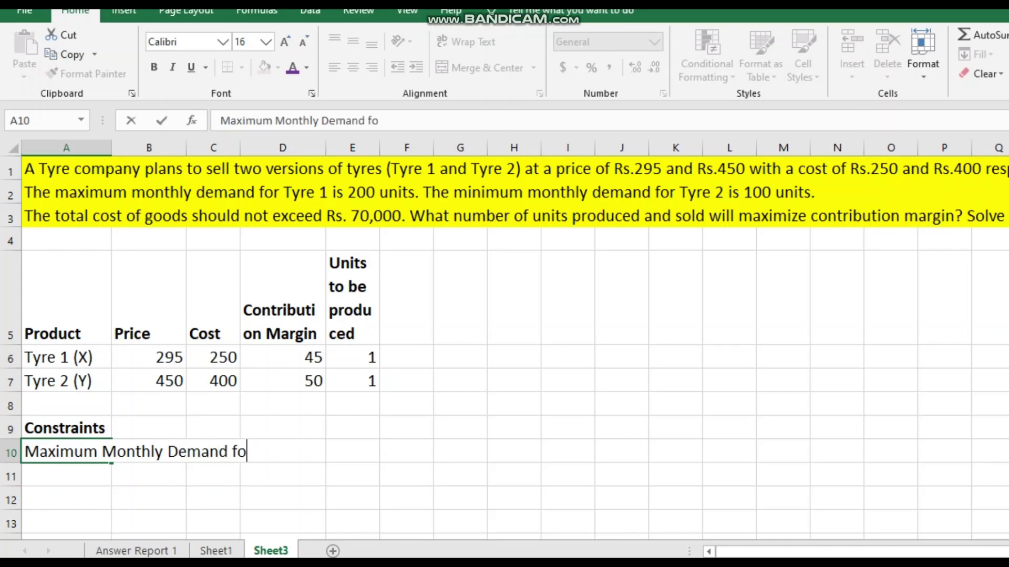
type("r Tyre")
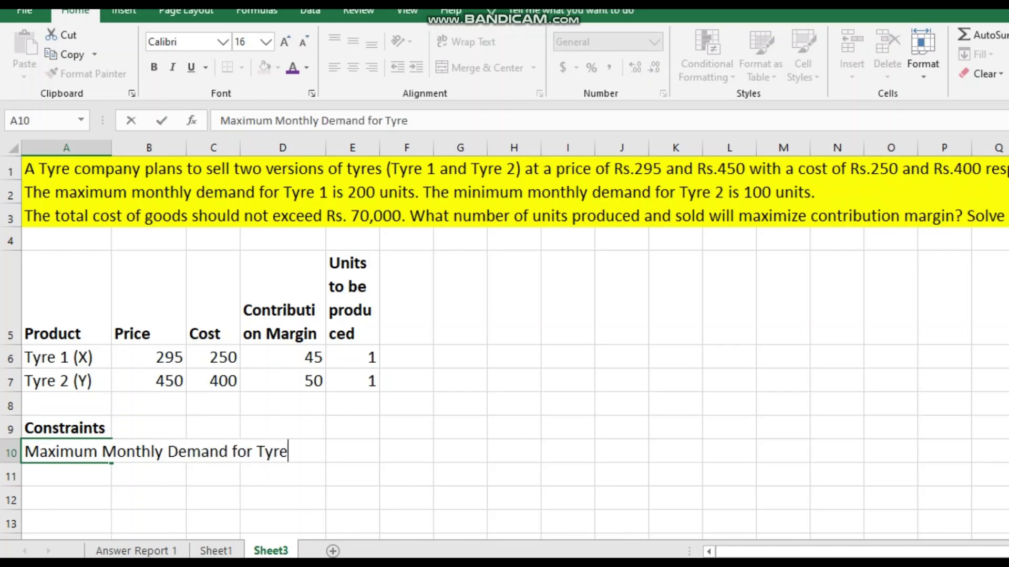
type(" 1")
left_click(460, 475)
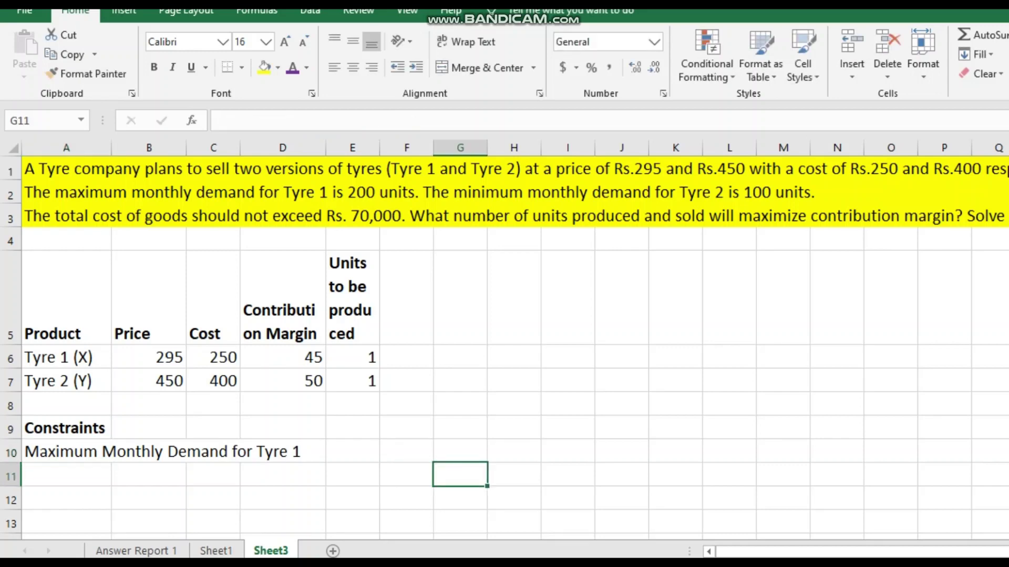
left_click(67, 452)
left_click(466, 41)
Enter 200 in B10 as the maximum monthly demand for Tyre 1
left_click(149, 486)
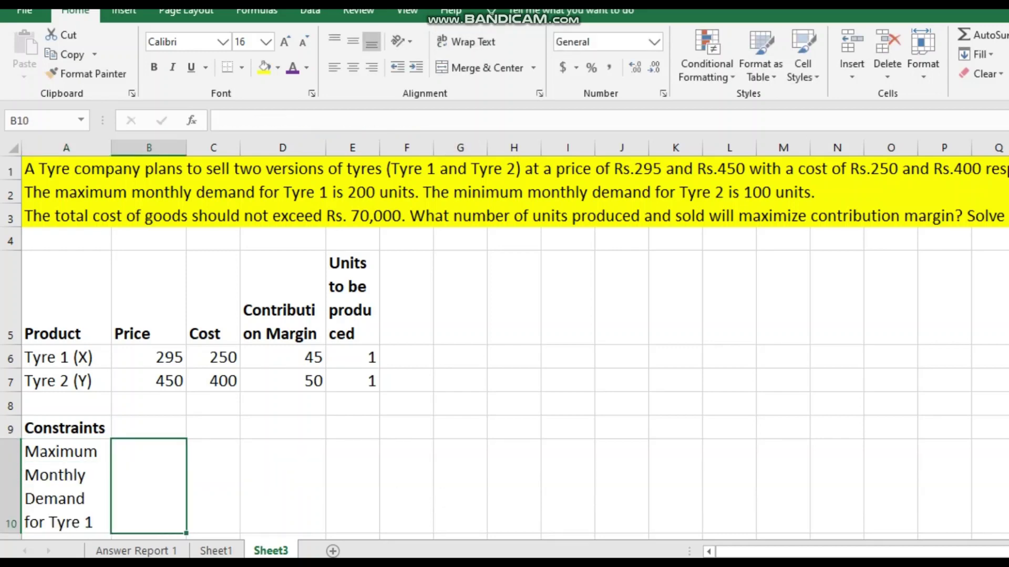
scroll(504, 342, "down", 1)
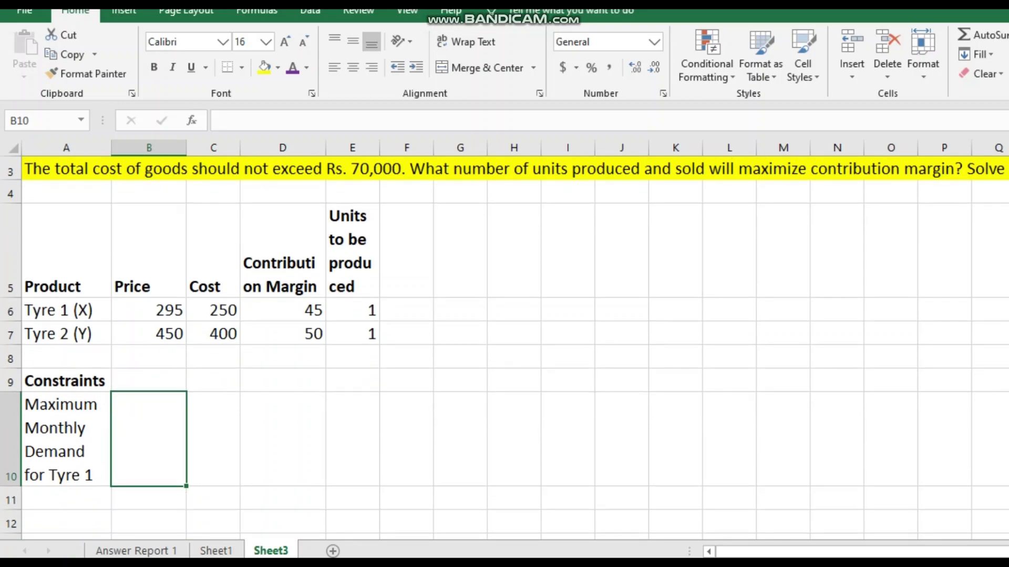
type("200")
left_click(352, 439)
Copy the maximum monthly demand label from A10 into A11
scroll(352, 438, "up", 1)
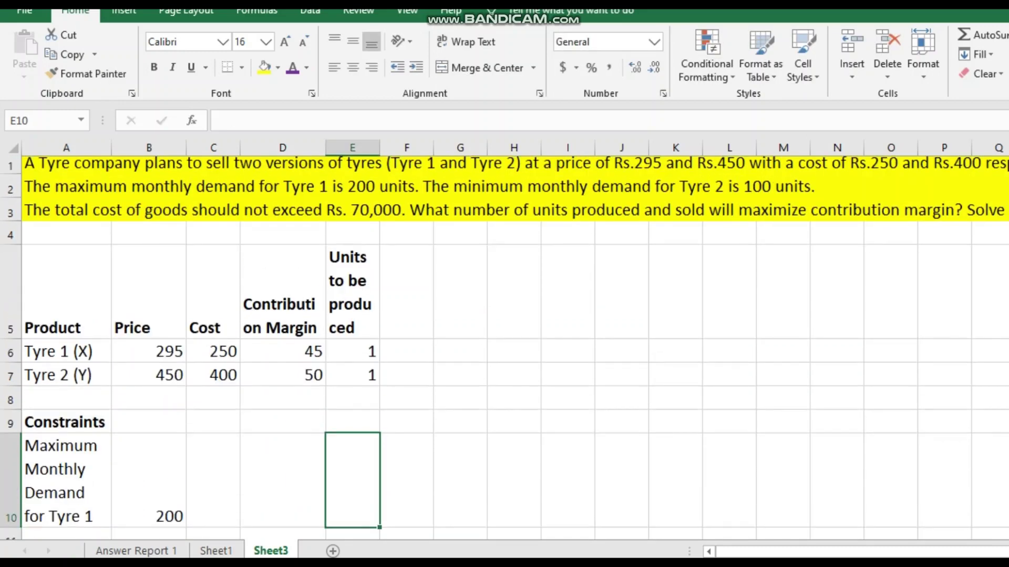
scroll(504, 341, "down", 1)
scroll(504, 342, "up", 1)
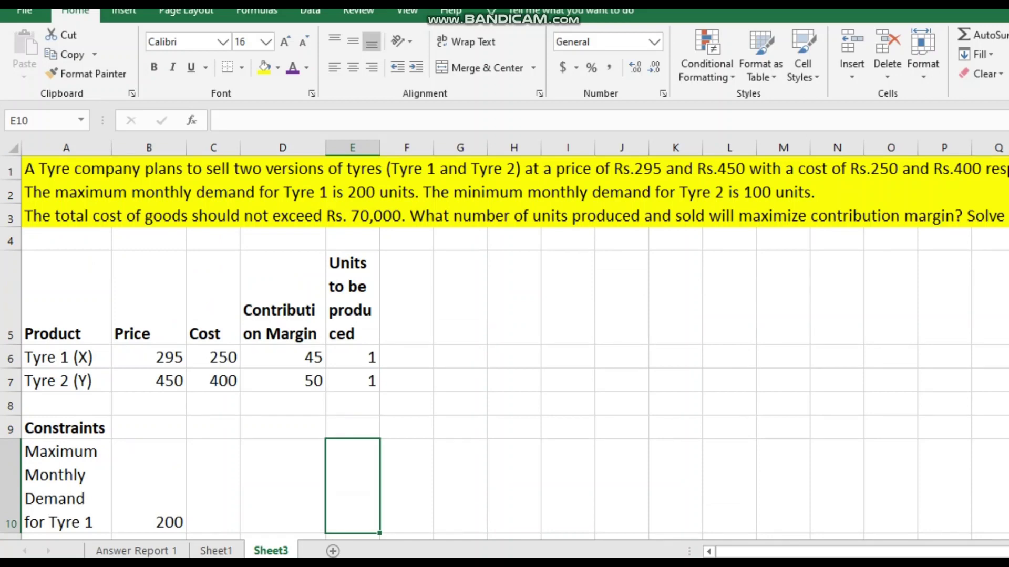
scroll(505, 342, "down", 1)
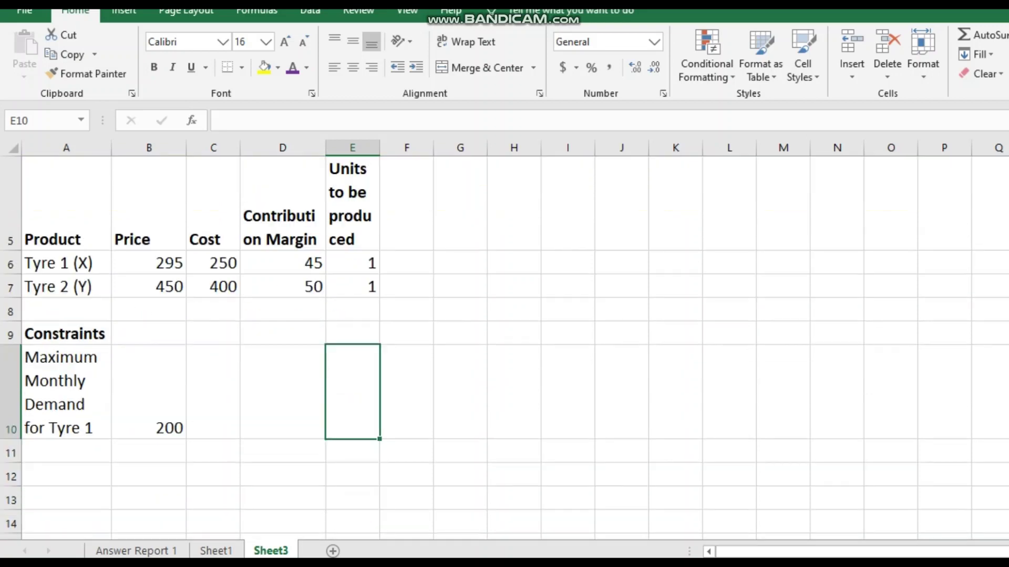
left_click(67, 450)
left_click(82, 415)
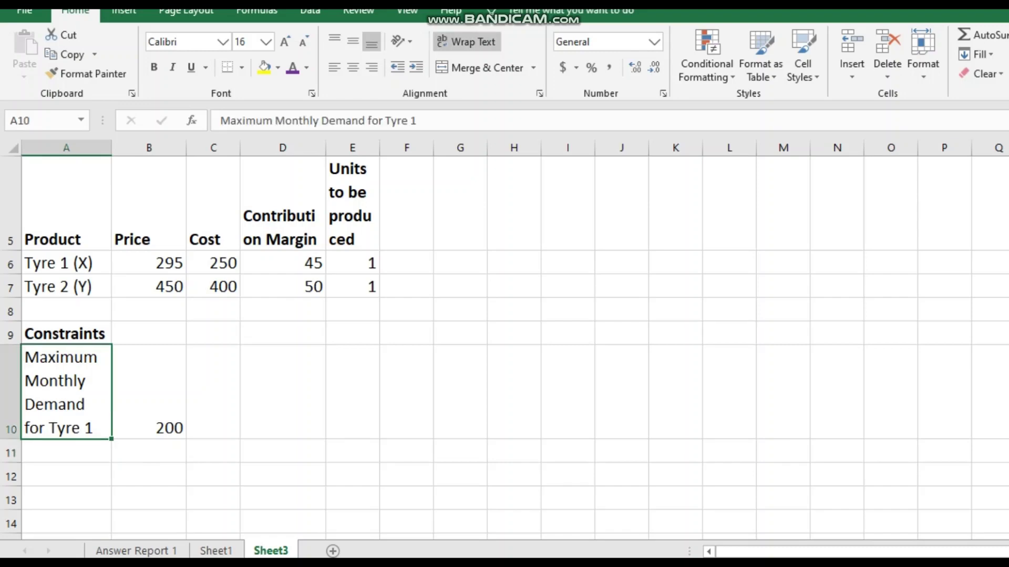
right_click(82, 415)
left_click(121, 59)
left_click(66, 451)
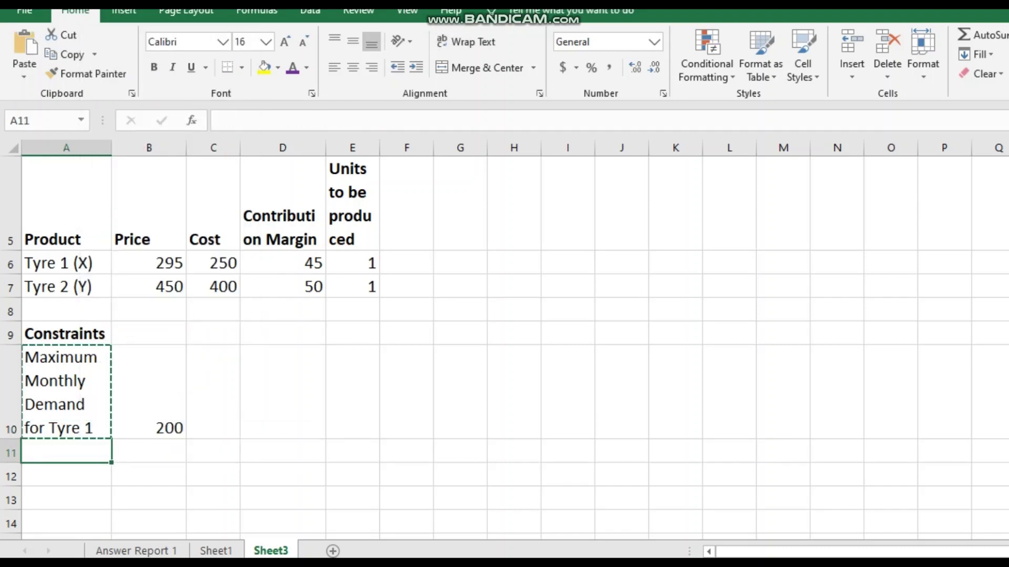
key("ctrl+v")
left_click(148, 457)
Edit the copied label in A11 to read Minimum Monthly Demand for Tyre 2
left_click(74, 451)
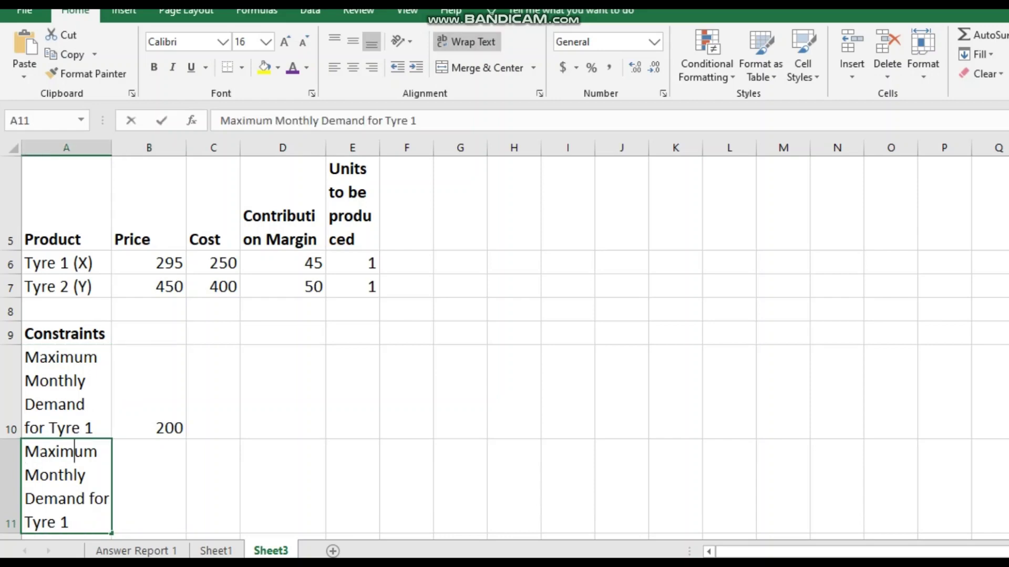
double_click(74, 451)
double_click(60, 451)
type("Minimum")
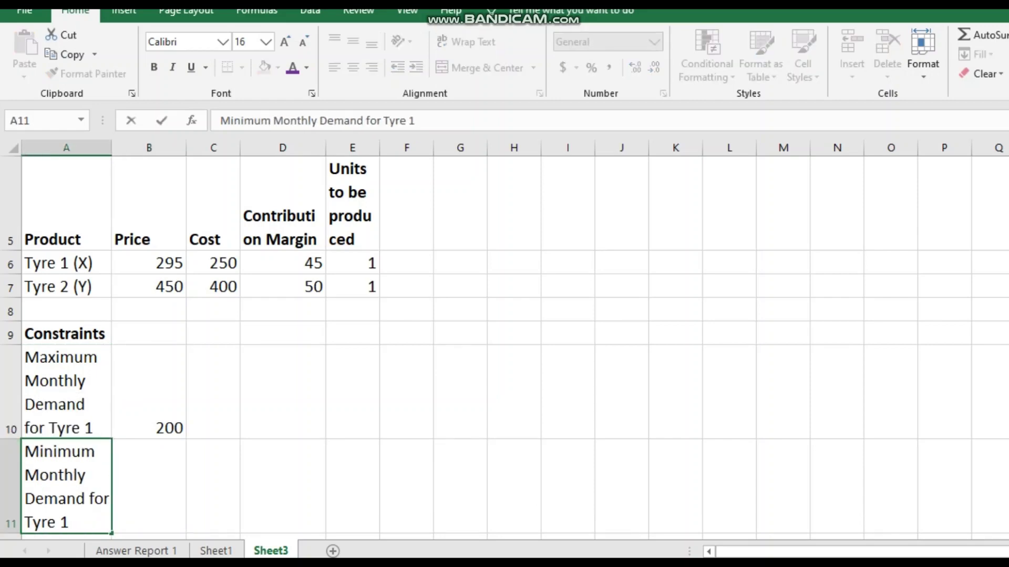
key("Return")
key("Up")
key("F2")
key("BackSpace")
key("BackSpace")
type("2")
Enter 100 in B11 as the minimum monthly demand for Tyre 2
key("Tab")
type("100")
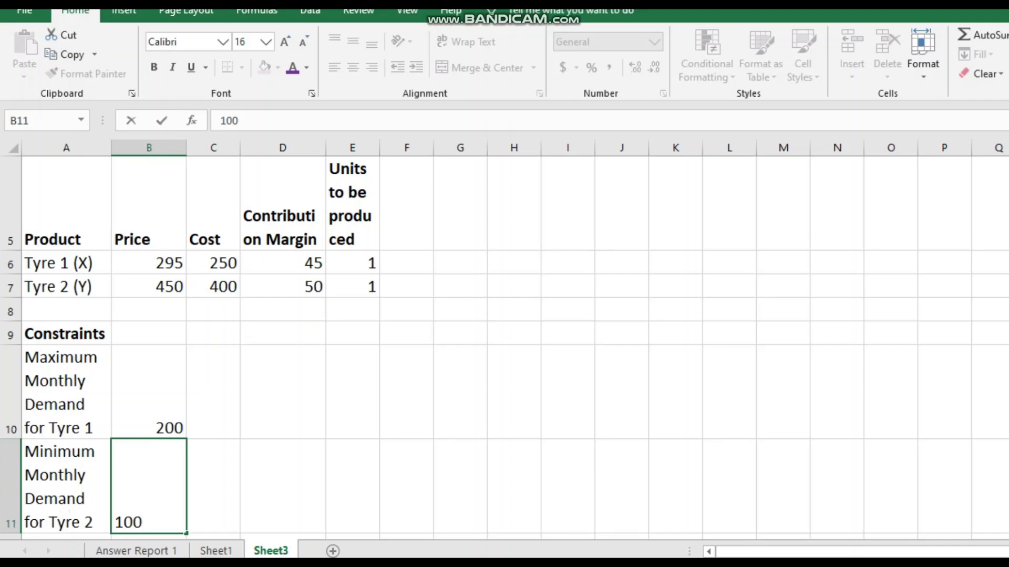
key("Tab")
Enter the label Cost of Goods in A12 and wrap its text
scroll(504, 346, "down", 2)
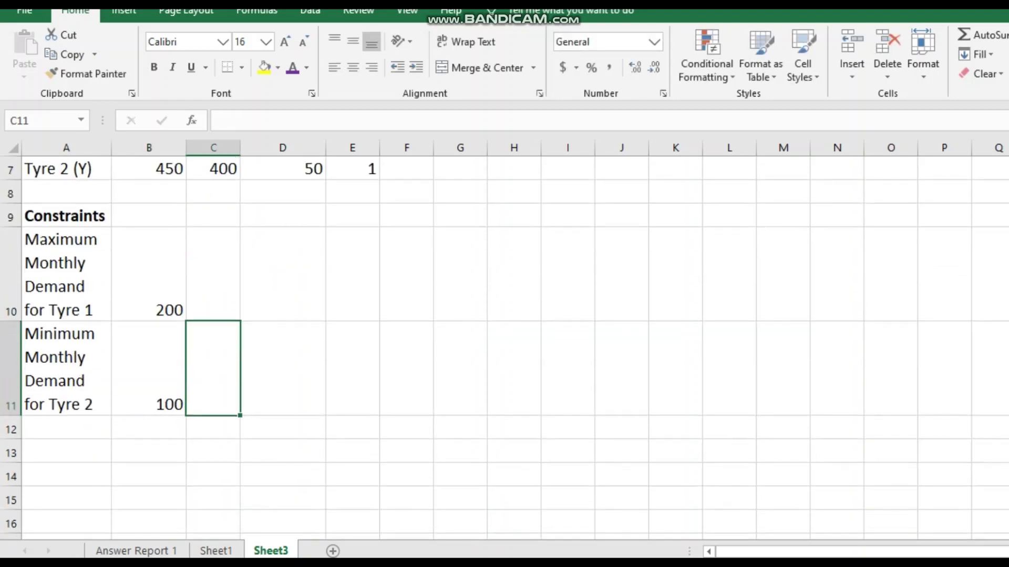
key("Return")
type("Cost ")
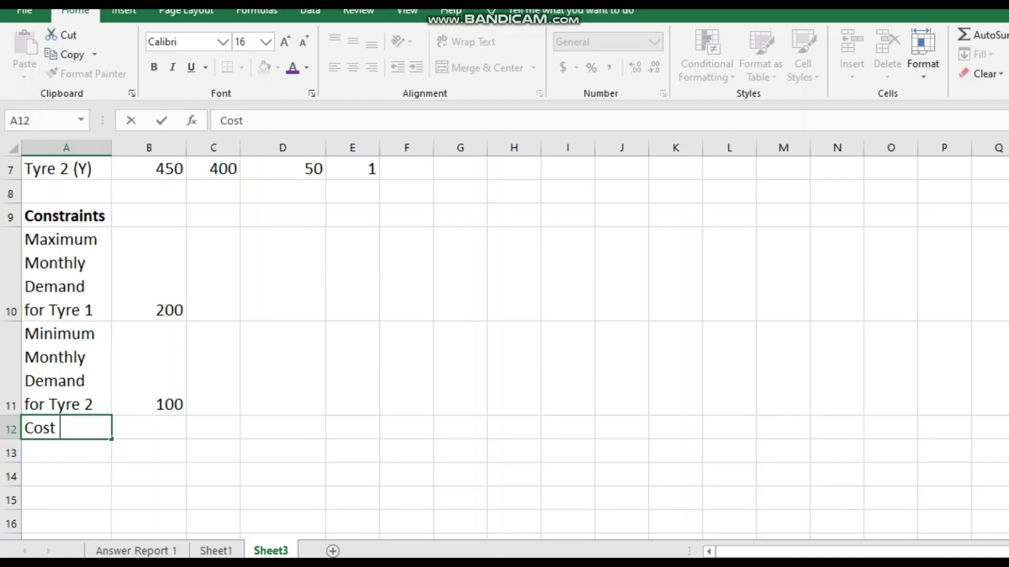
type("of Goods")
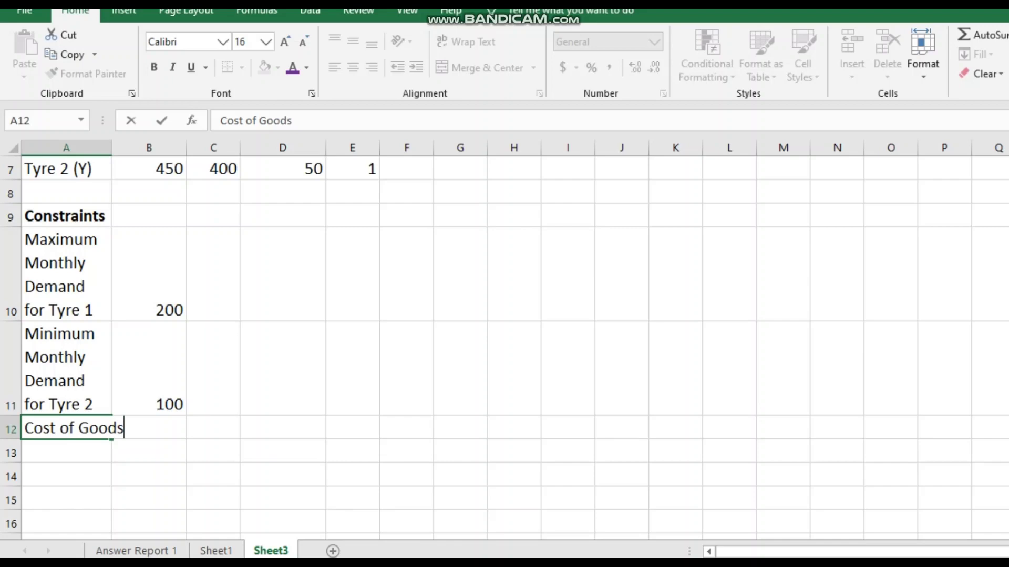
key("Return")
key("Up")
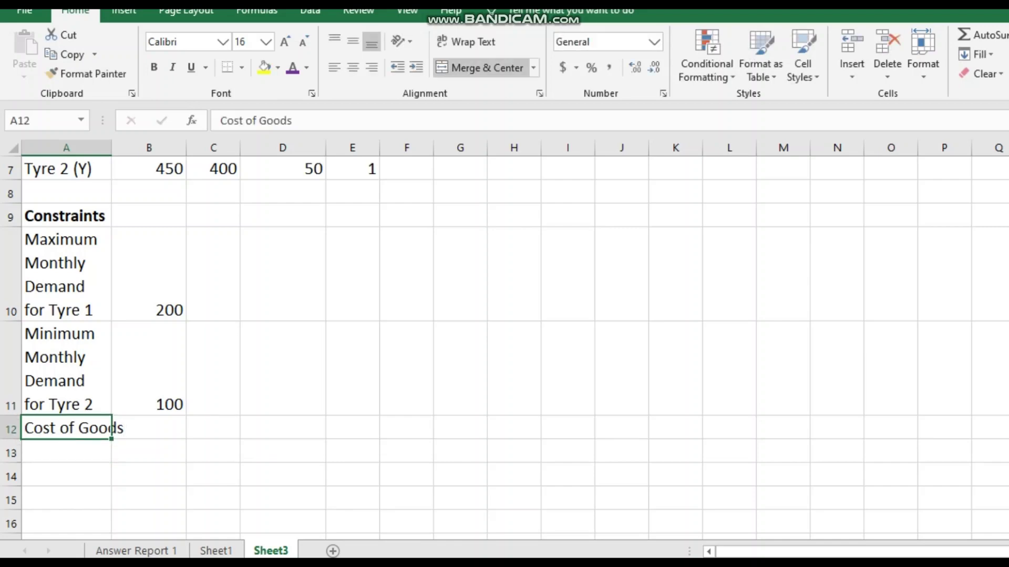
left_click(465, 41)
Check the cost limit in the problem statement and enter 70000 in B12 for Cost of Goods
key("Right")
scroll(504, 341, "up", 2)
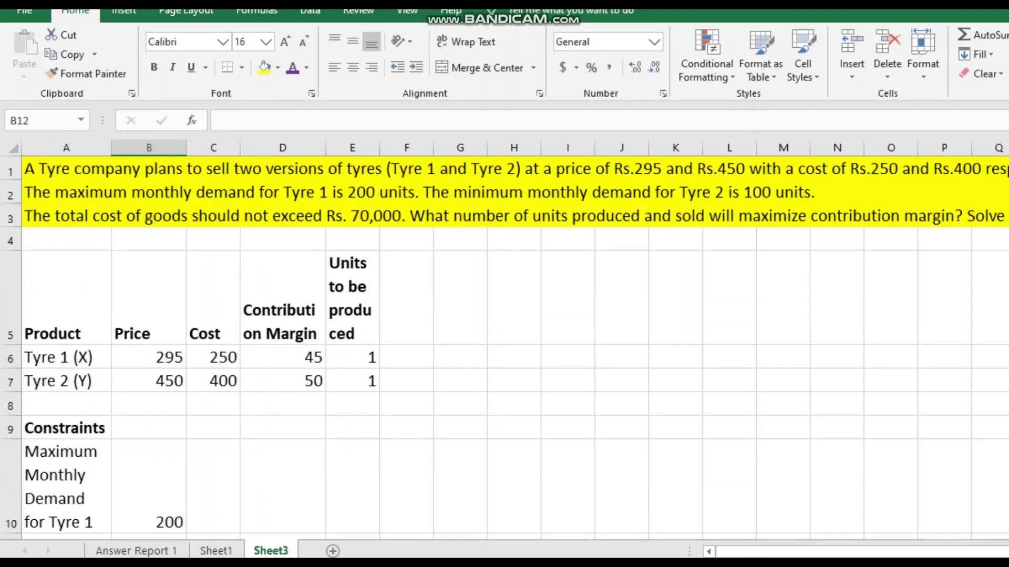
left_click(149, 215)
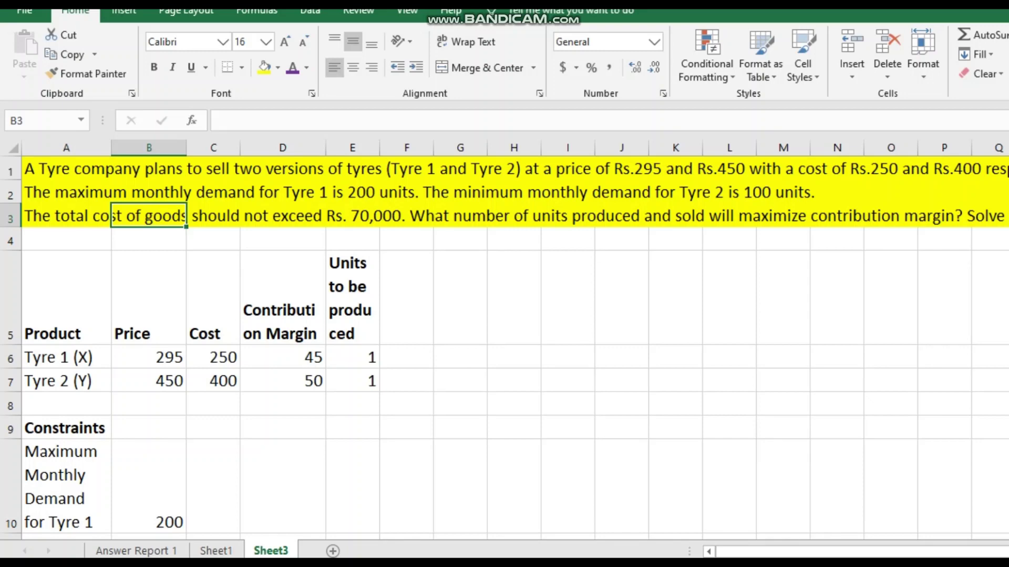
scroll(504, 345, "down", 3)
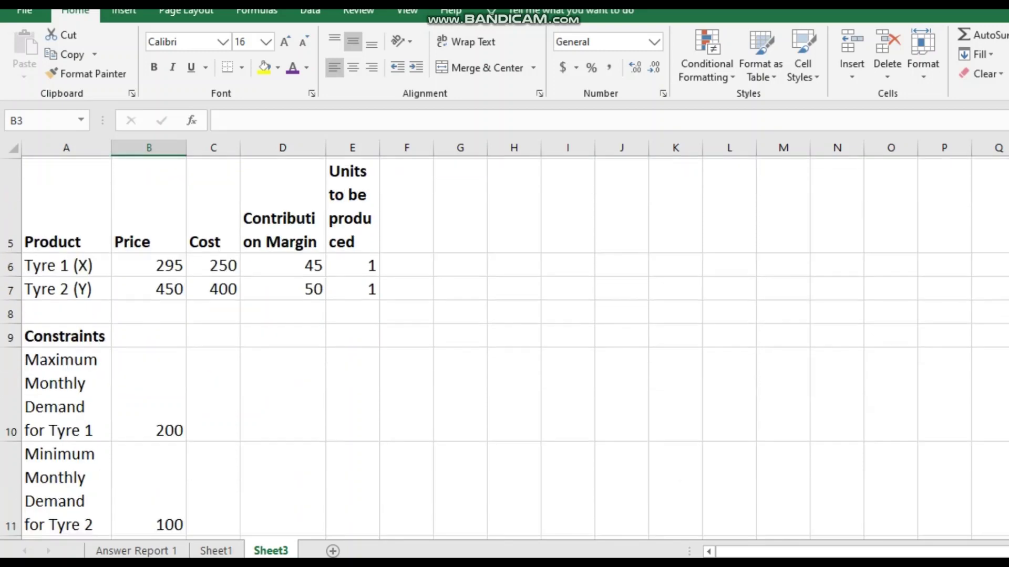
left_click(149, 391)
type("70000")
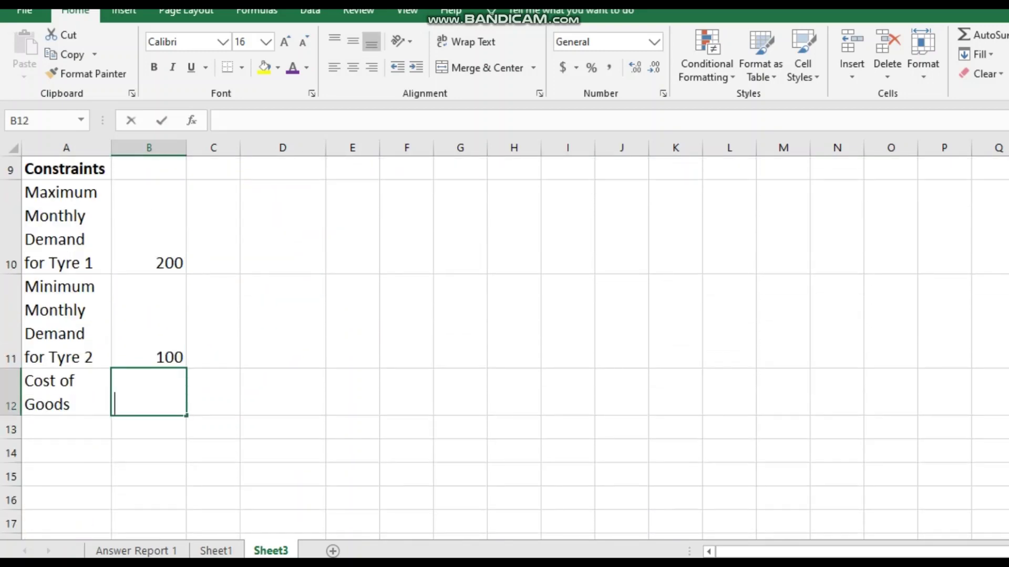
key("Return")
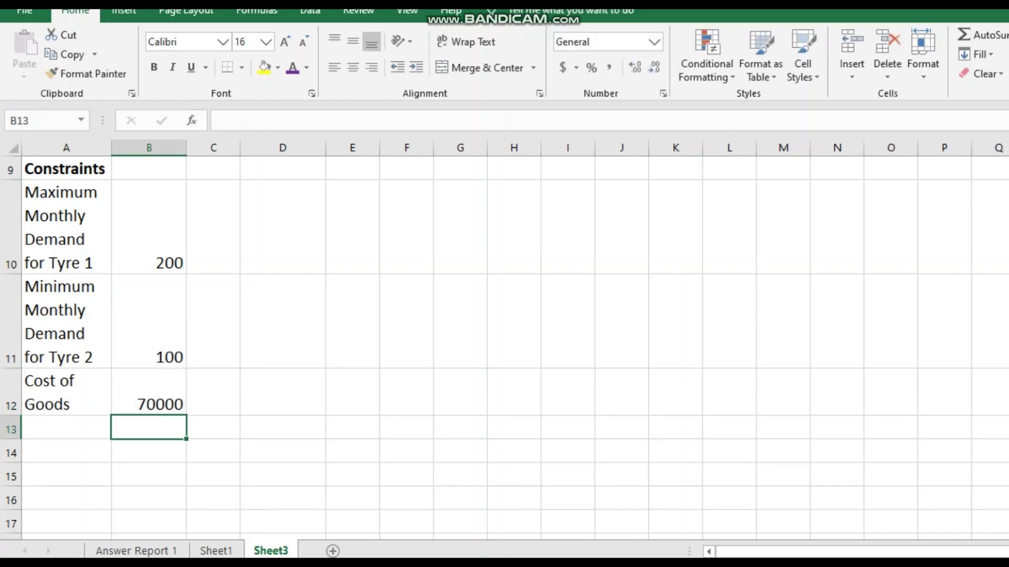
Delete the empty row 4 between the problem statement and the product table
scroll(504, 342, "up", 3)
scroll(504, 341, "down", 1)
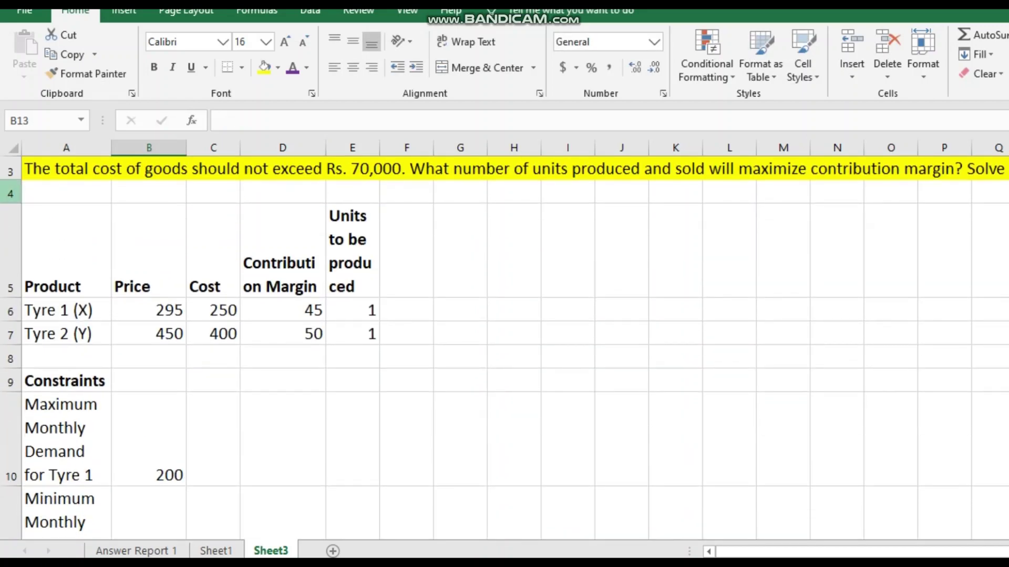
left_click(11, 193)
right_click(10, 194)
left_click(53, 329)
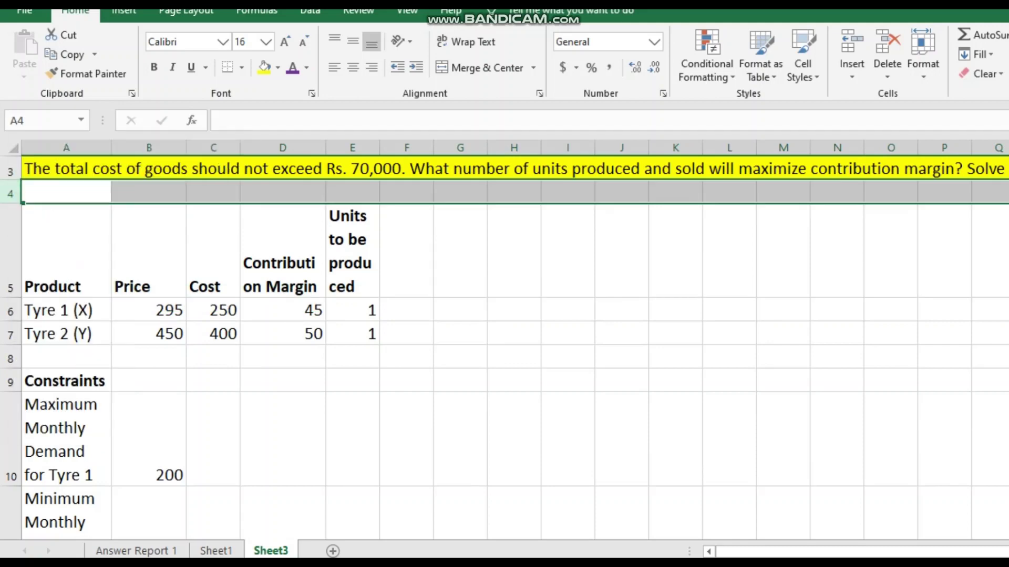
left_click(460, 310)
Widen column E so its heading fits on two lines and reduce the height of header row 4 to match
left_click_drag(379, 148, 414, 147)
left_click(370, 286)
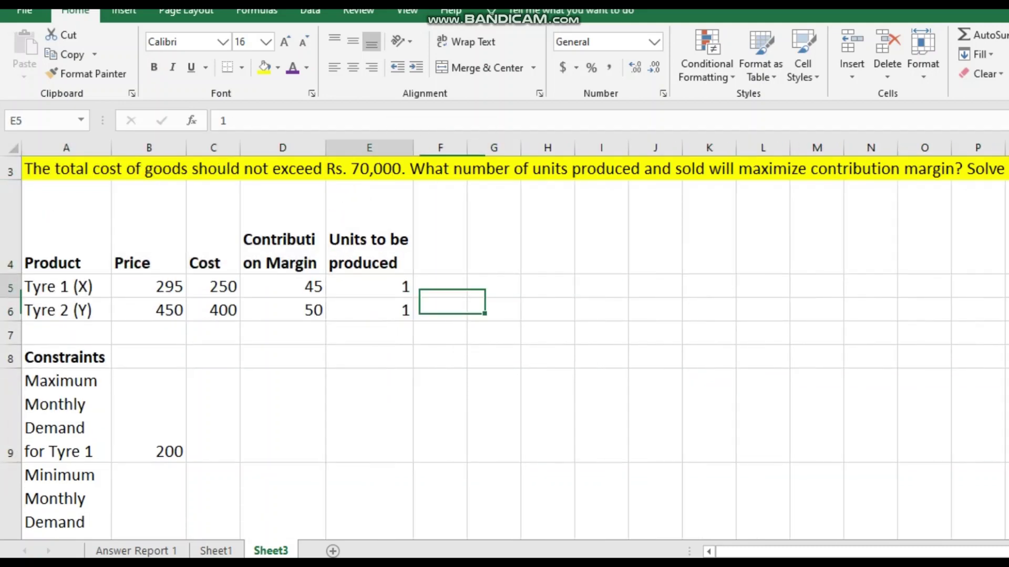
left_click_drag(10, 274, 11, 230)
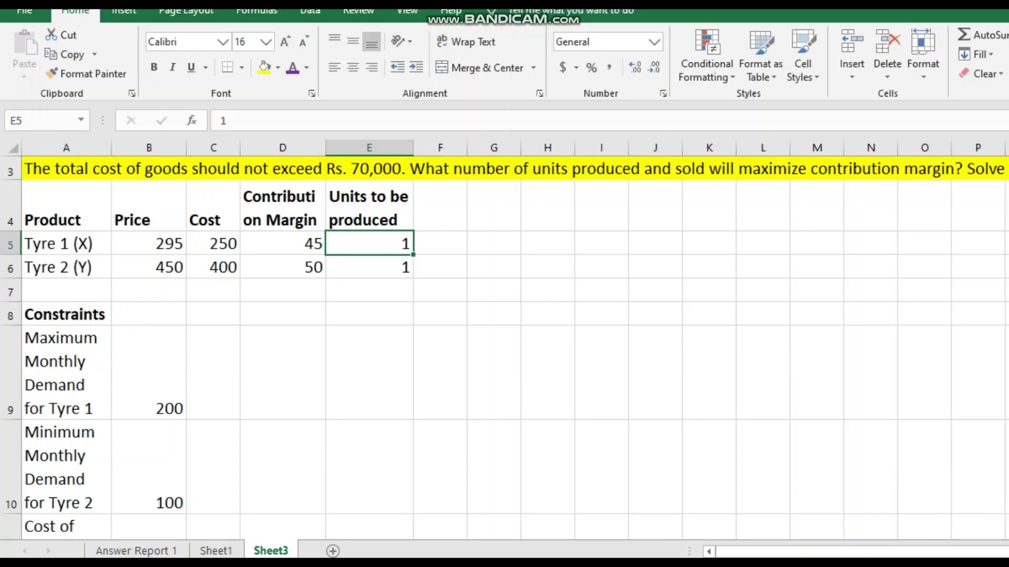
Delete the empty row 7 above the Constraints heading and widen column A for the constraint labels
left_click(282, 267)
left_click(11, 291)
right_click(11, 294)
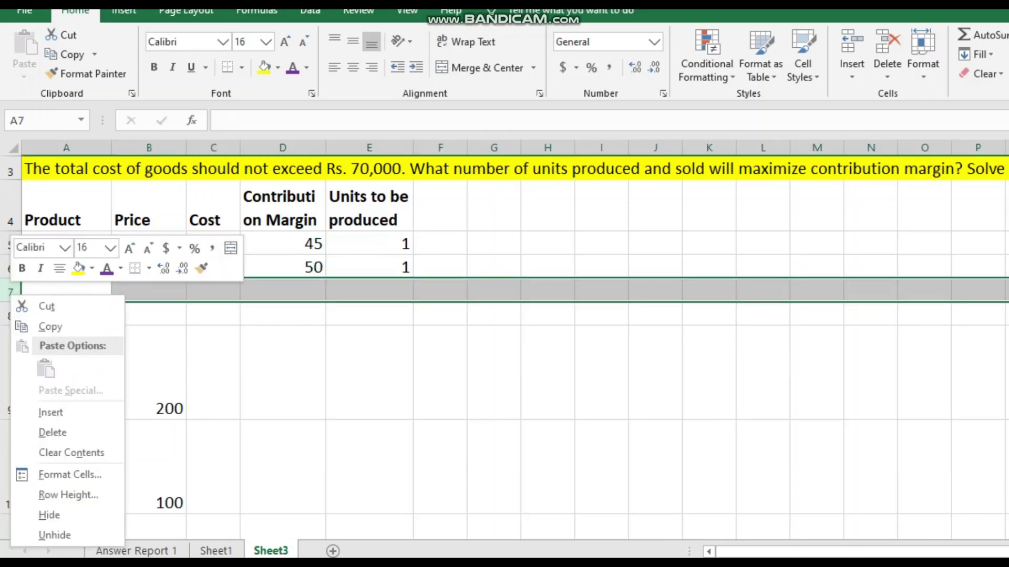
left_click(52, 432)
left_click(370, 443)
left_click(66, 349)
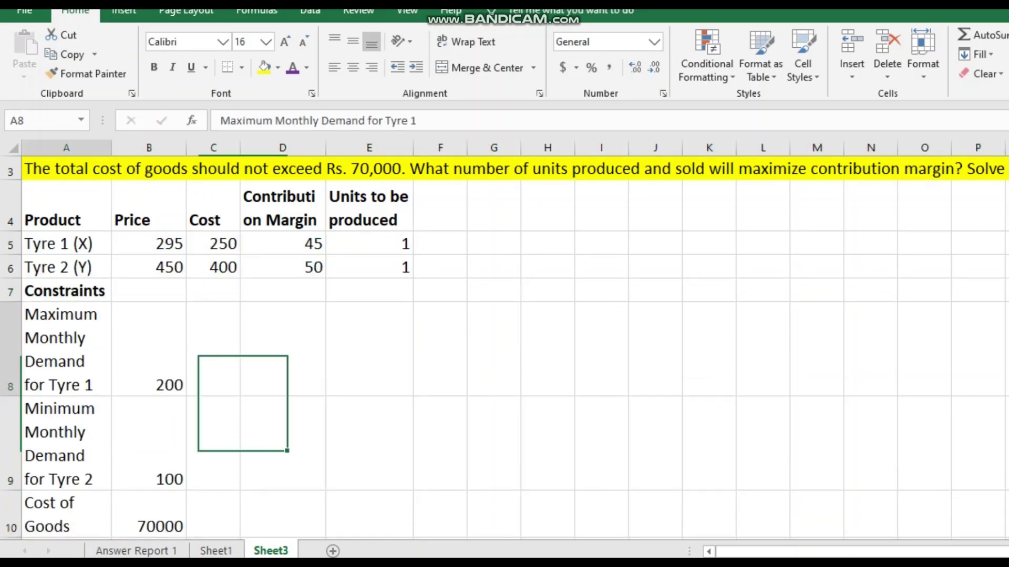
left_click_drag(111, 147, 142, 148)
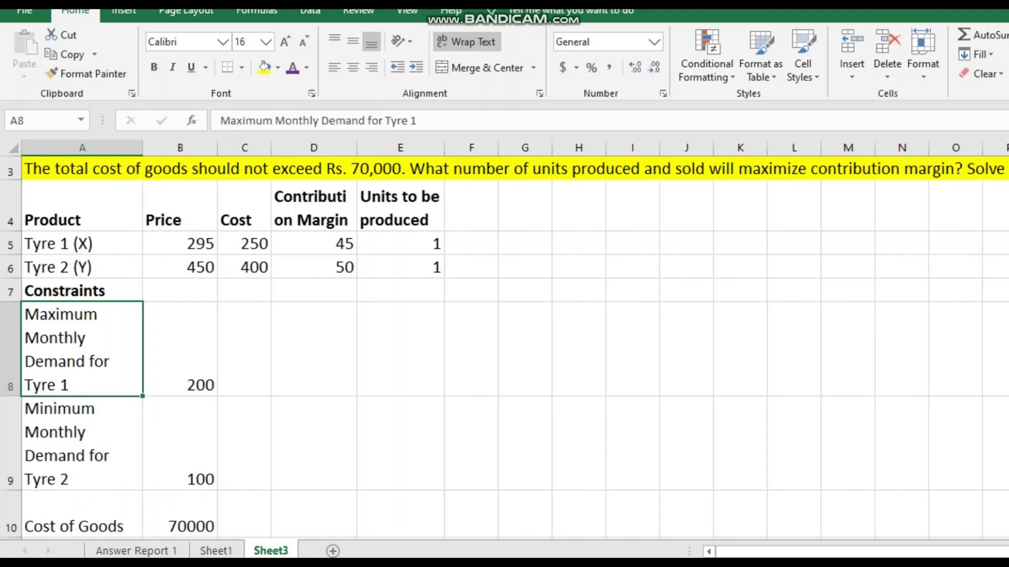
Reduce the whole sheet's font size to 14 and shorten constraint rows 8 and 9
left_click(13, 148)
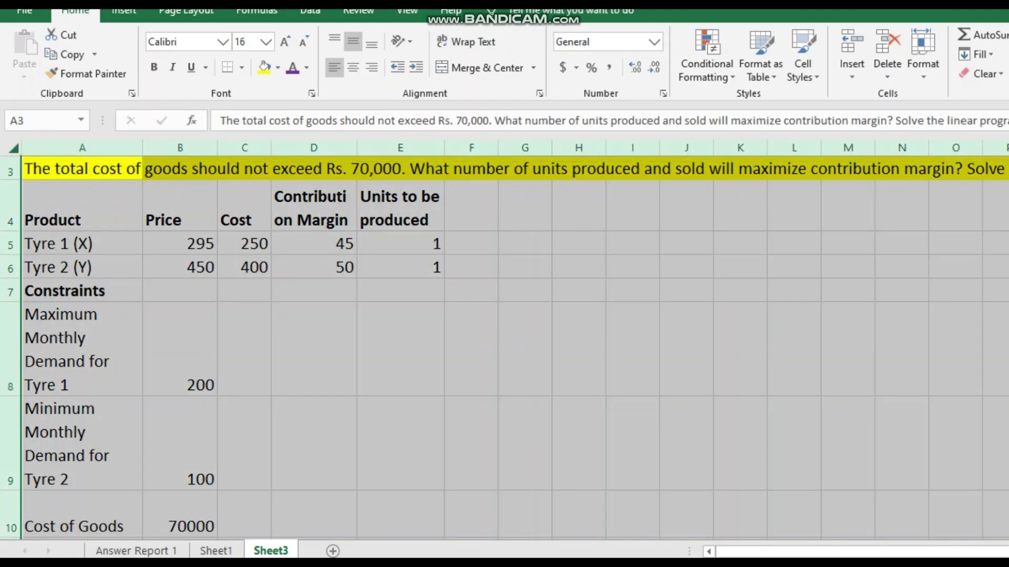
left_click(303, 41)
left_click(244, 261)
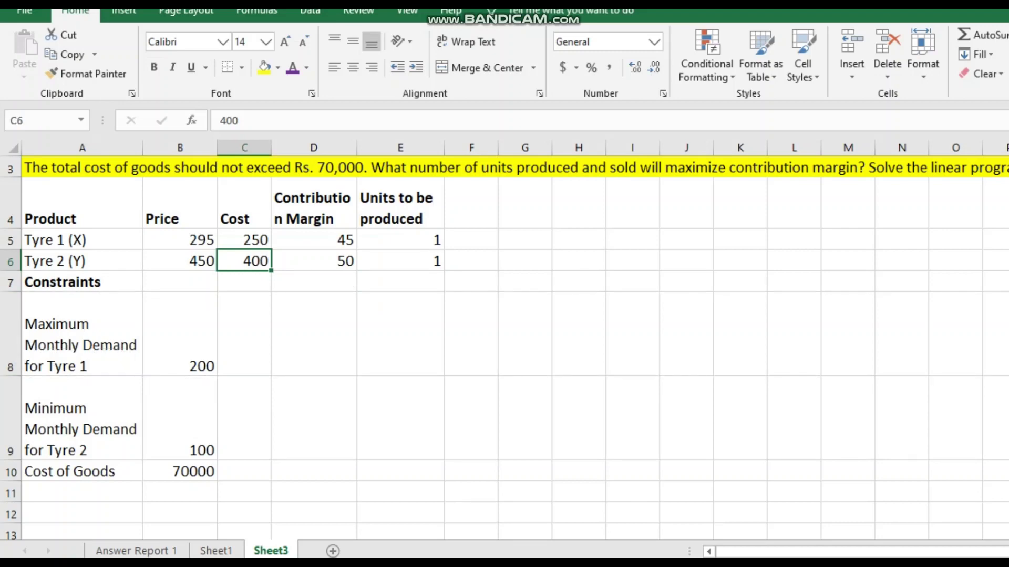
left_click_drag(10, 377, 10, 347)
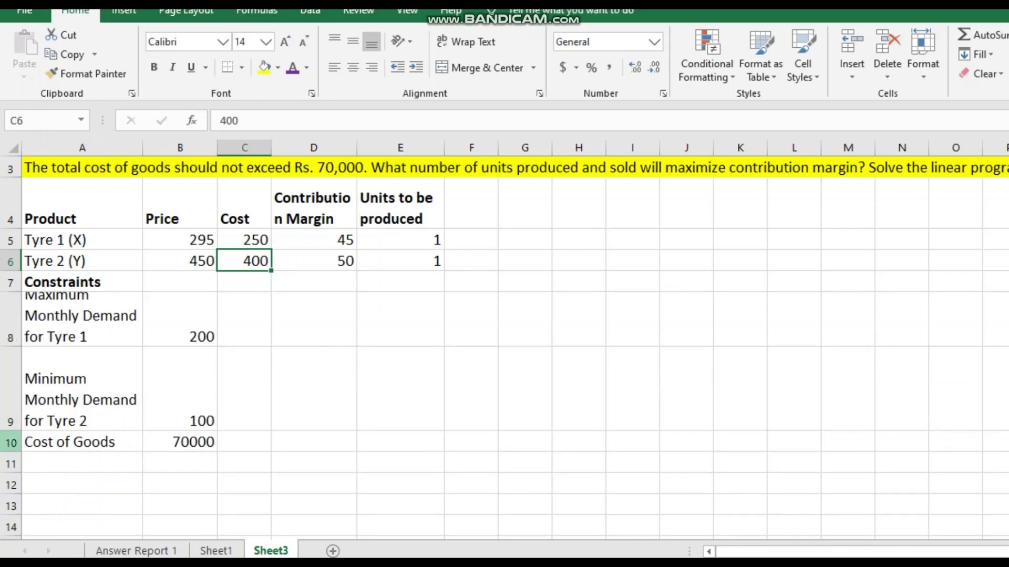
left_click_drag(11, 432, 10, 411)
Make the constraint labels in A8:A10 bold
left_click_drag(81, 319, 82, 422)
left_click(153, 67)
left_click(81, 319)
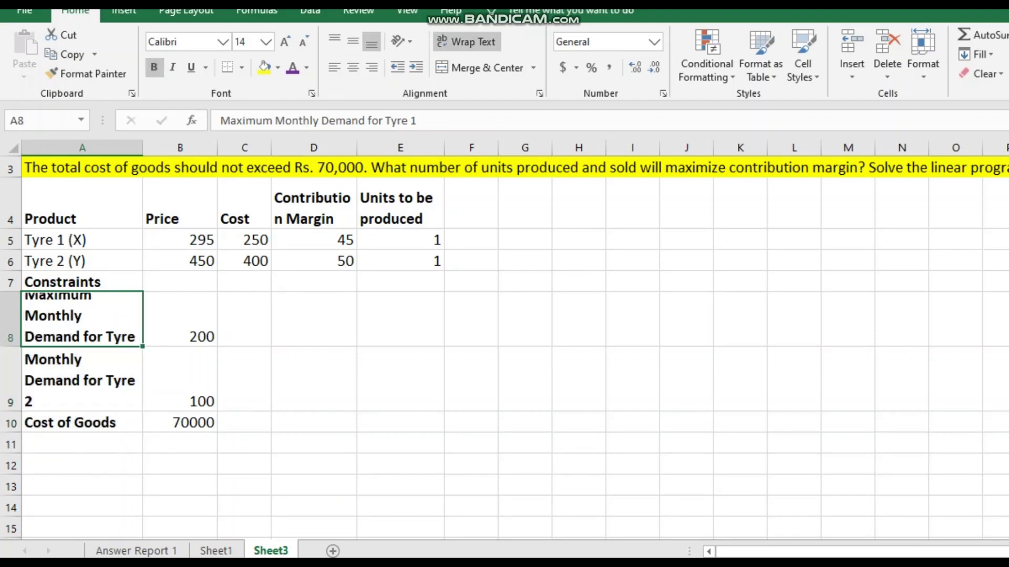
Widen column A slightly so the demand labels in A8 and A9 fit on two lines
left_click_drag(143, 147, 156, 147)
left_click(88, 379)
left_click(88, 423)
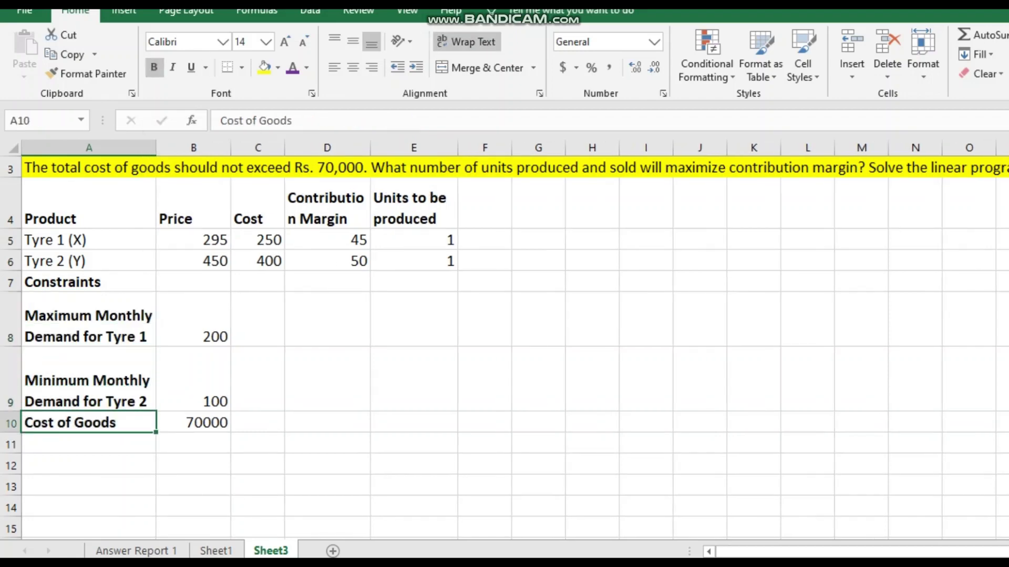
Remove the bold formatting from the constraint labels in A8:A10
left_click(193, 380)
left_click(193, 319)
left_click(88, 282)
left_click_drag(88, 315, 88, 422)
left_click(154, 67)
left_click(88, 379)
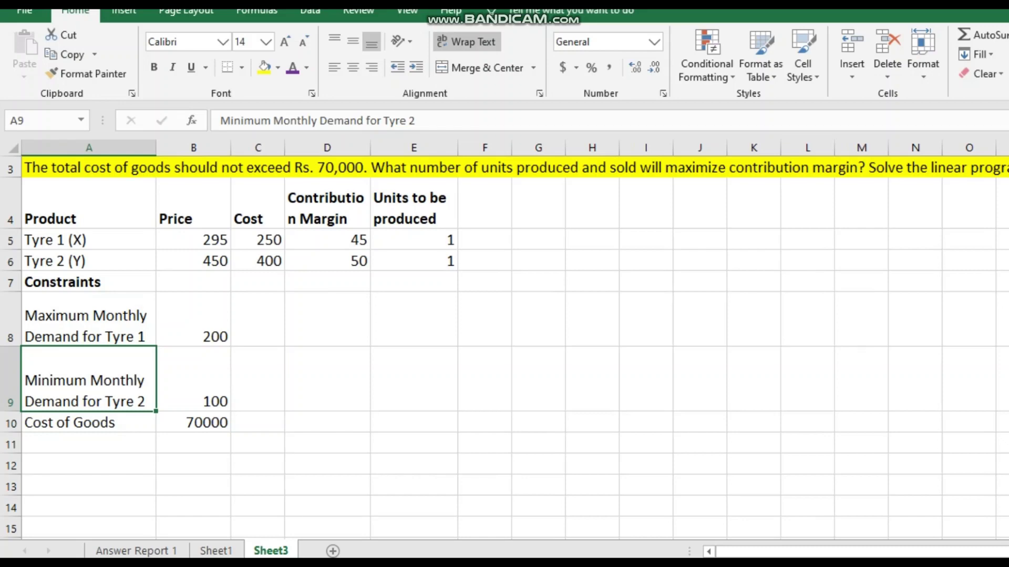
Enter the heading Goal in A12 and make it bold
scroll(505, 347, "down", 1)
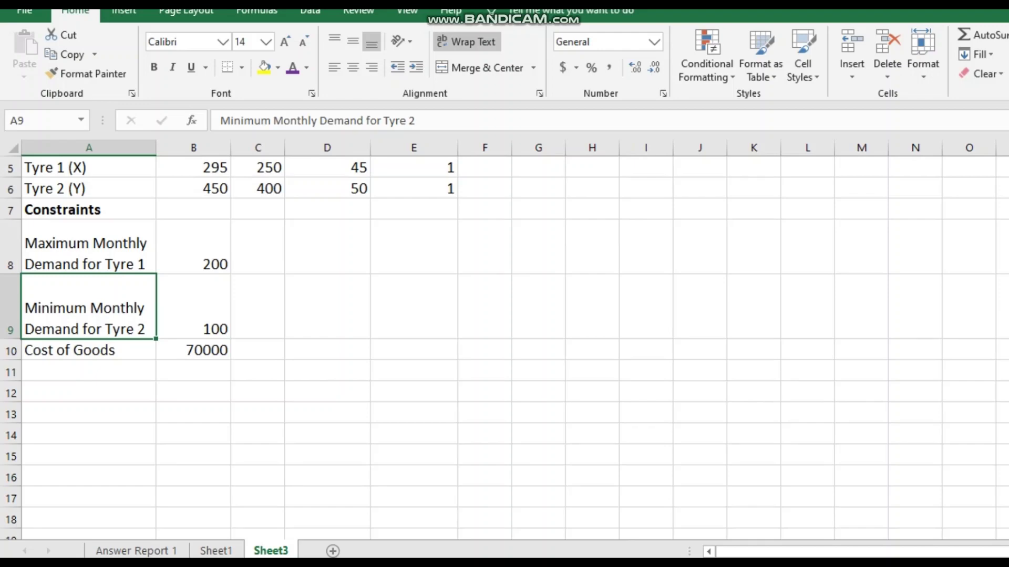
scroll(504, 346, "up", 2)
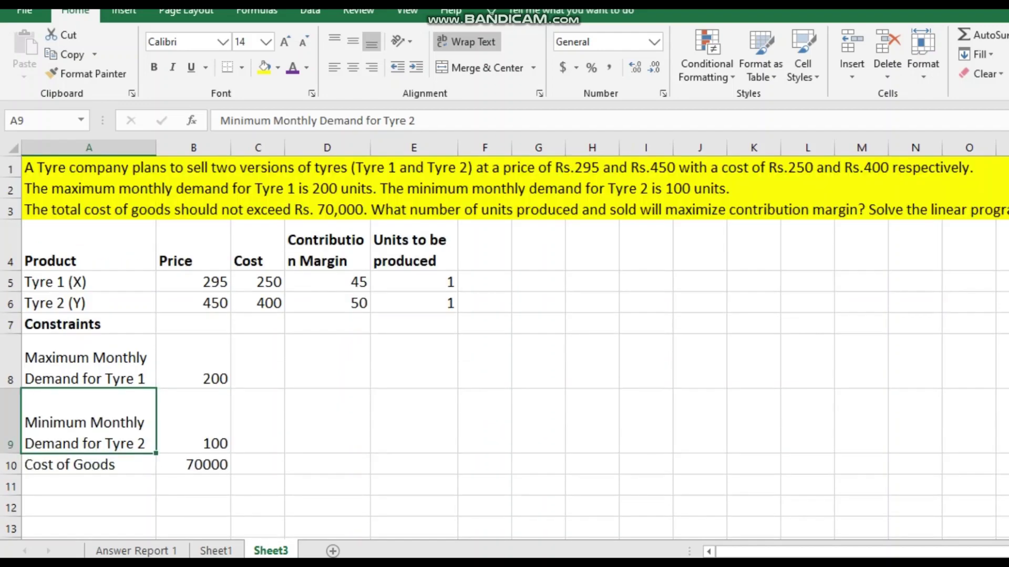
scroll(504, 347, "down", 1)
left_click(89, 465)
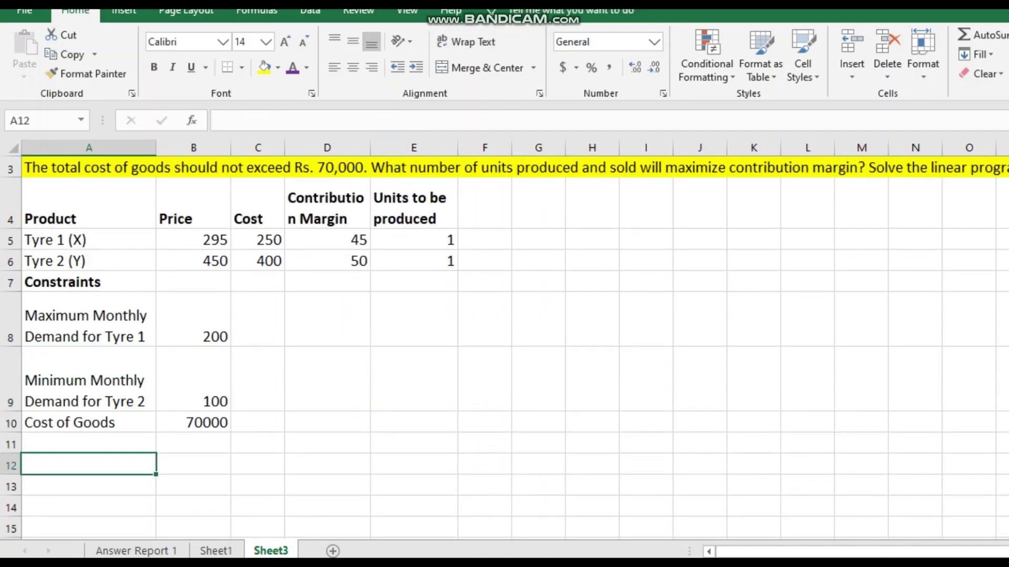
type("Goal")
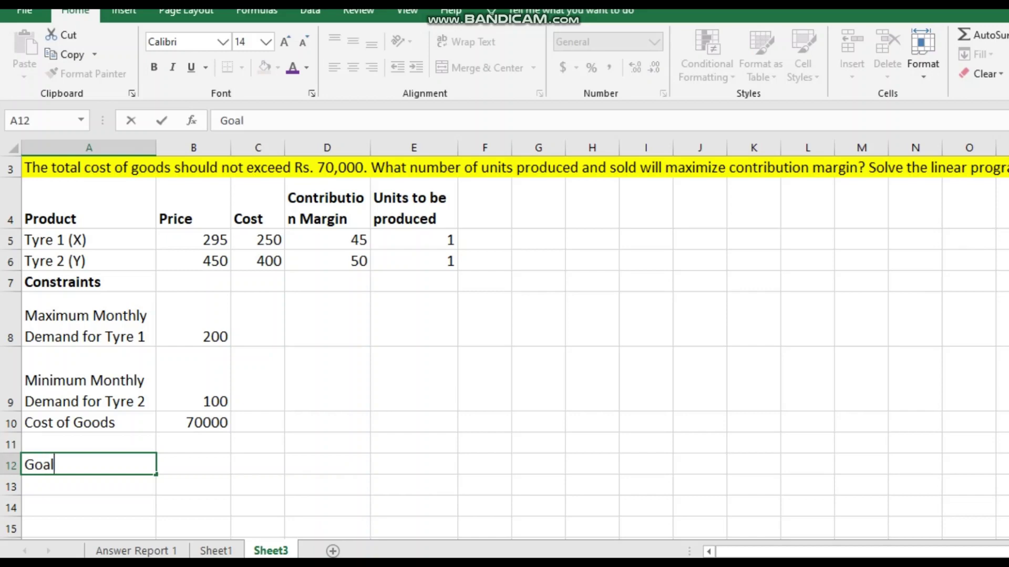
key("Return")
left_click(88, 465)
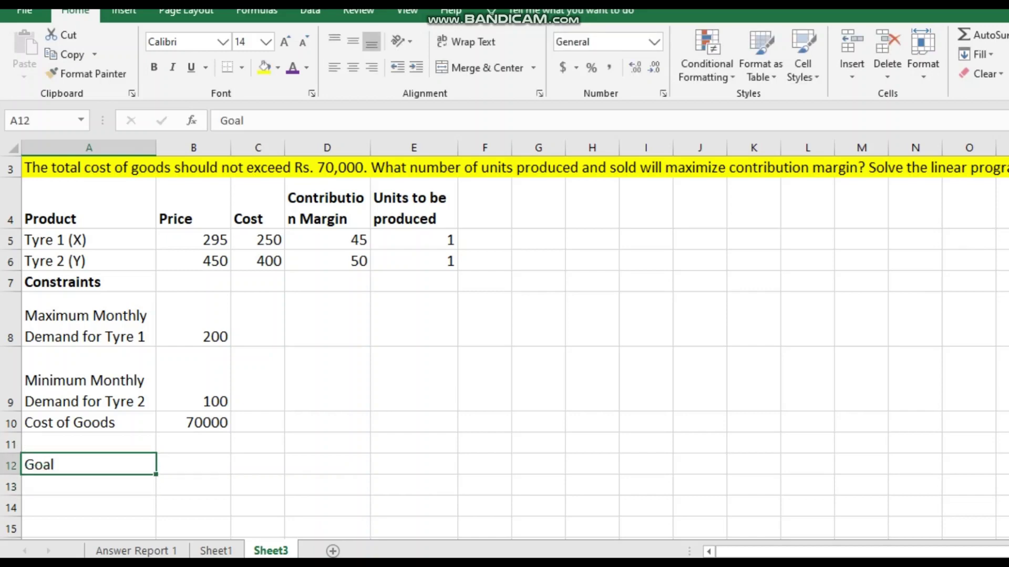
key("ctrl+b")
key("Return")
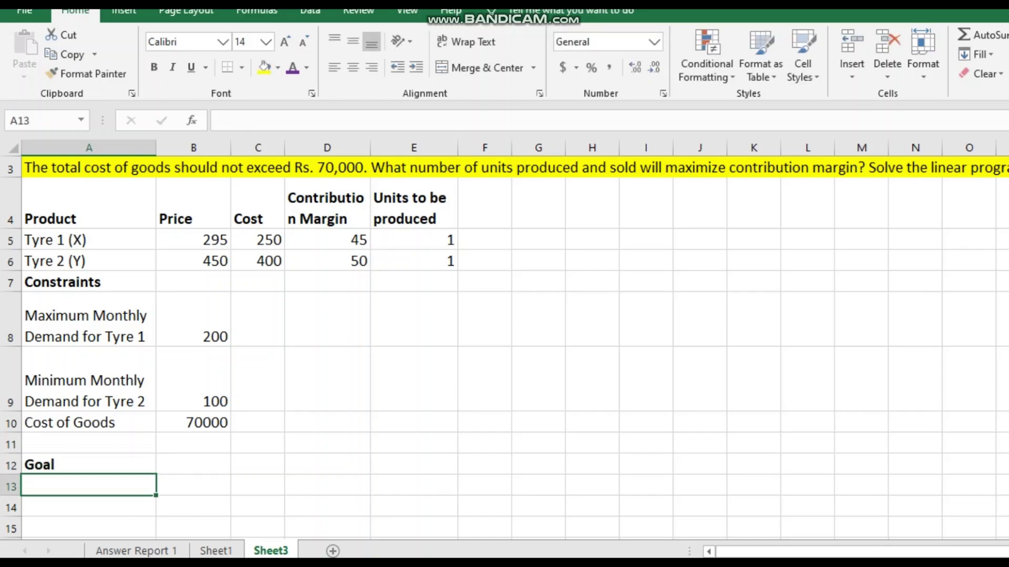
Enter the label Maximize Contribution in A13 and wrap its text
type("Maximi")
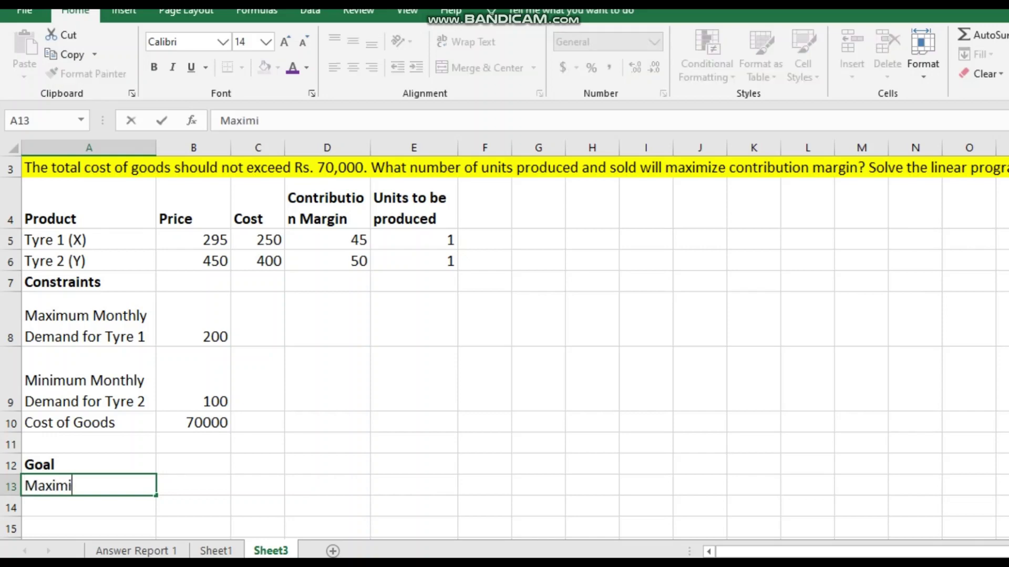
type("x")
key("BackSpace")
type("ze Con")
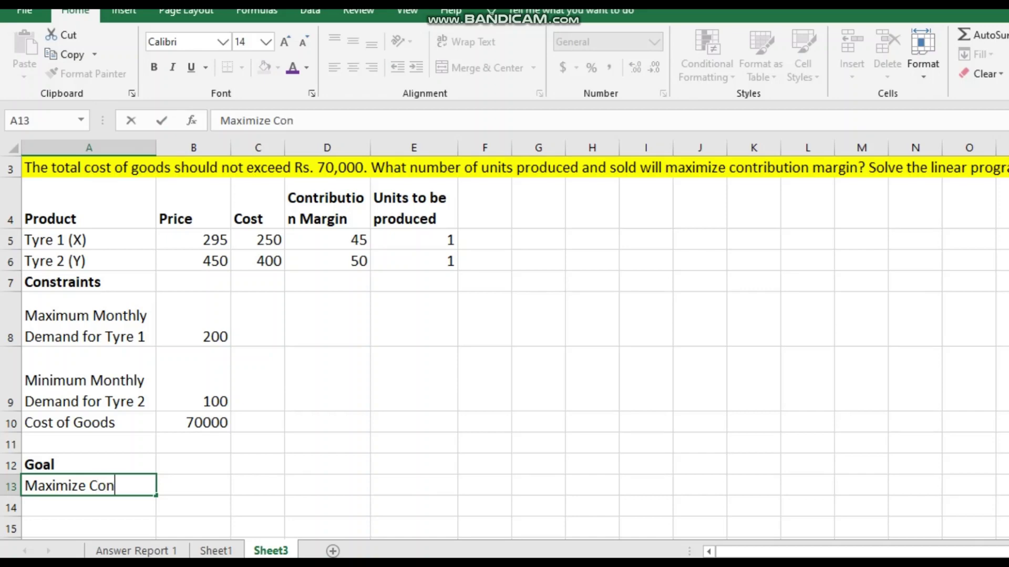
type("tribut")
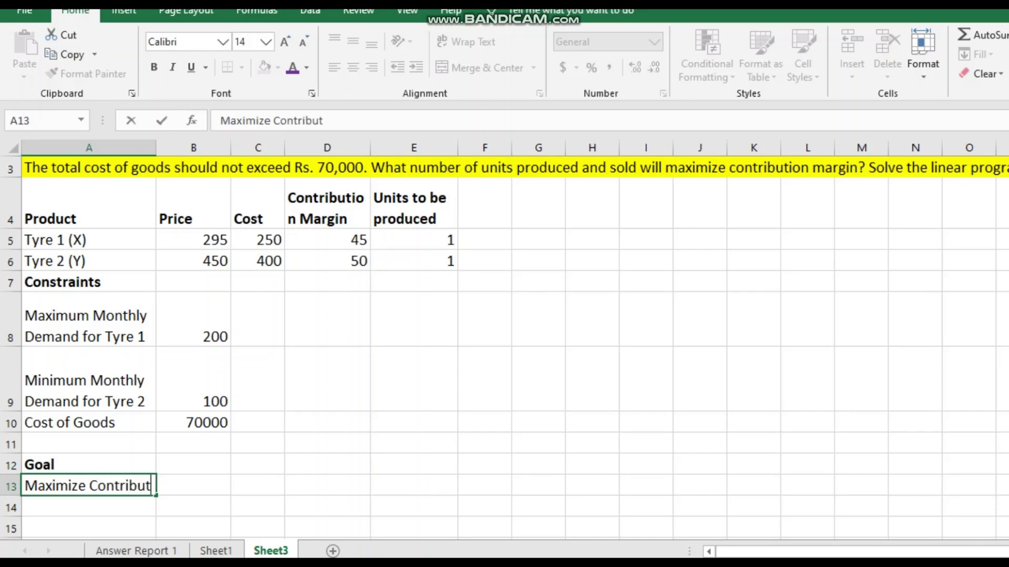
type("ion")
key("Return")
key("Up")
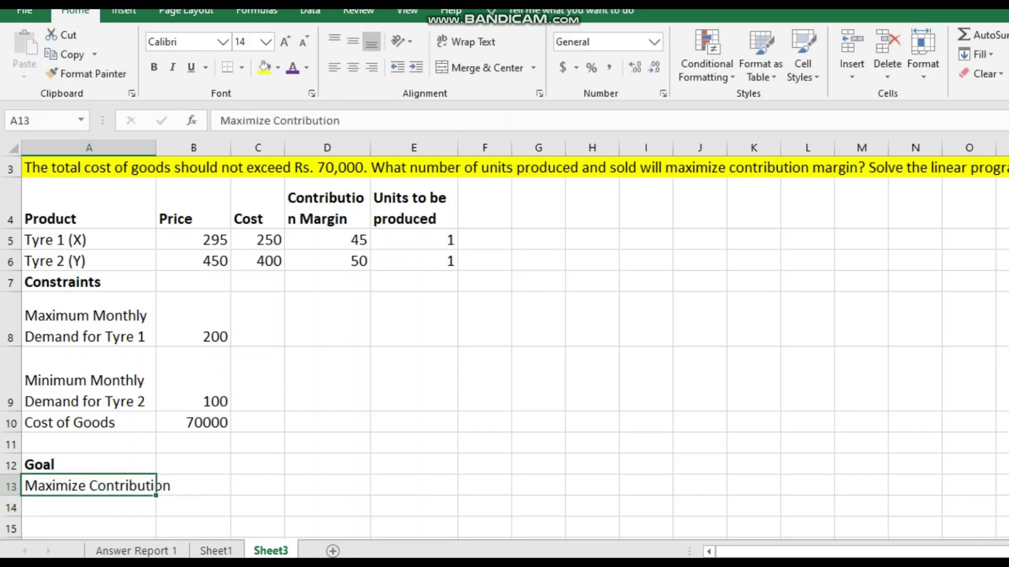
left_click(465, 41)
Enter =SUMPRODUCT(D5:D6,E5:E6) in B13 to calculate total contribution from the margins and units
left_click(193, 485)
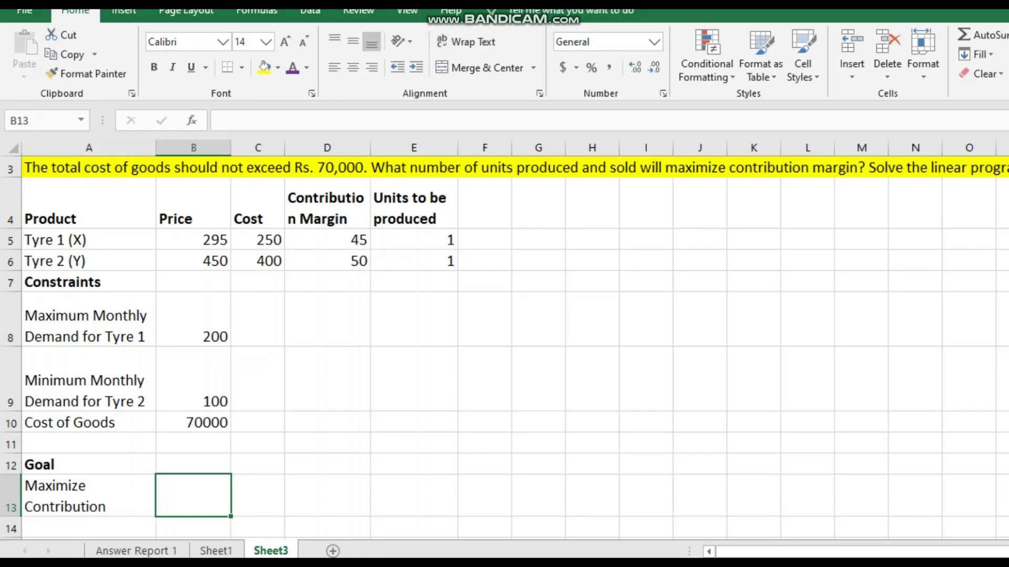
type("=s")
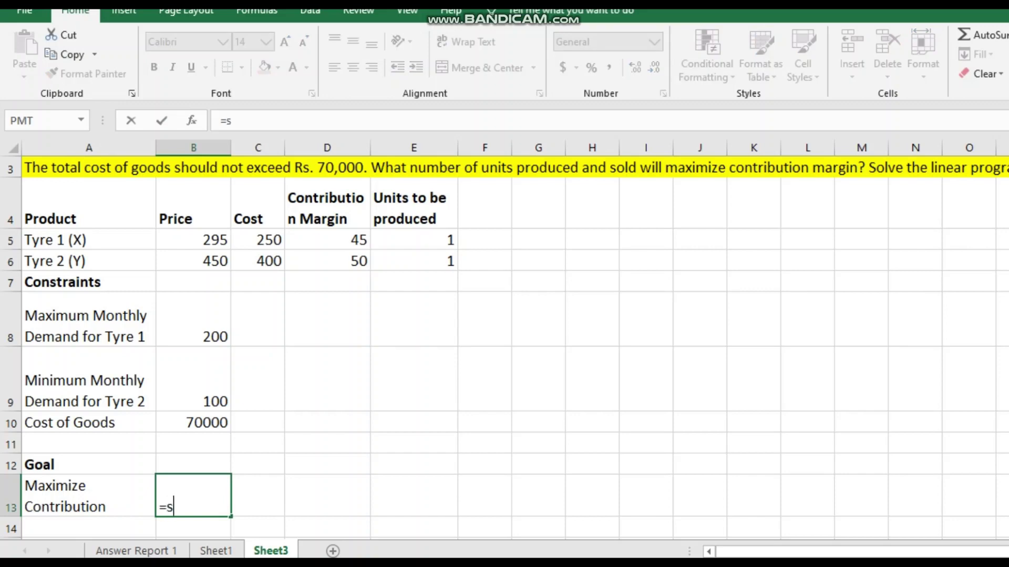
type("umpr")
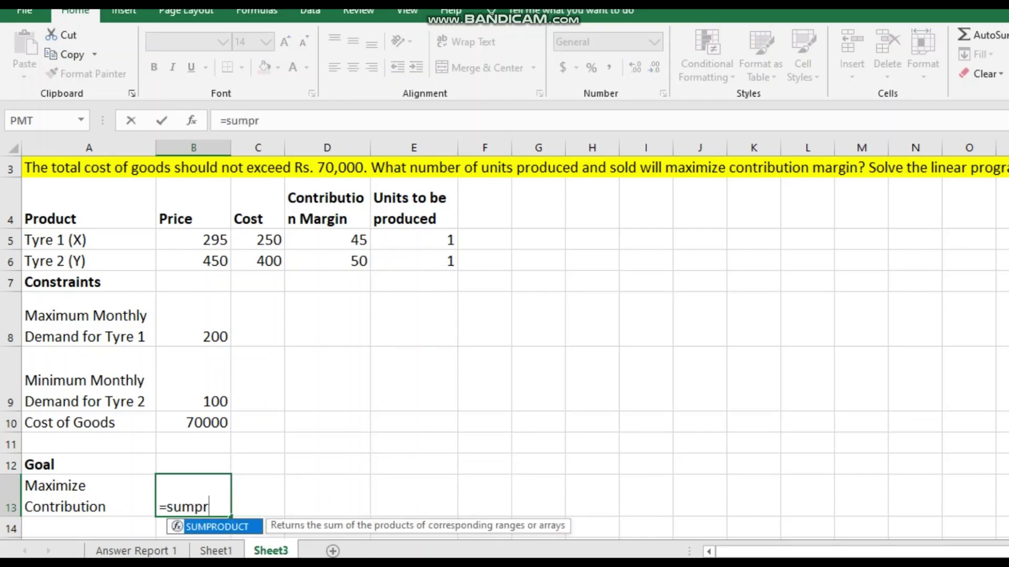
type("o")
key("Tab")
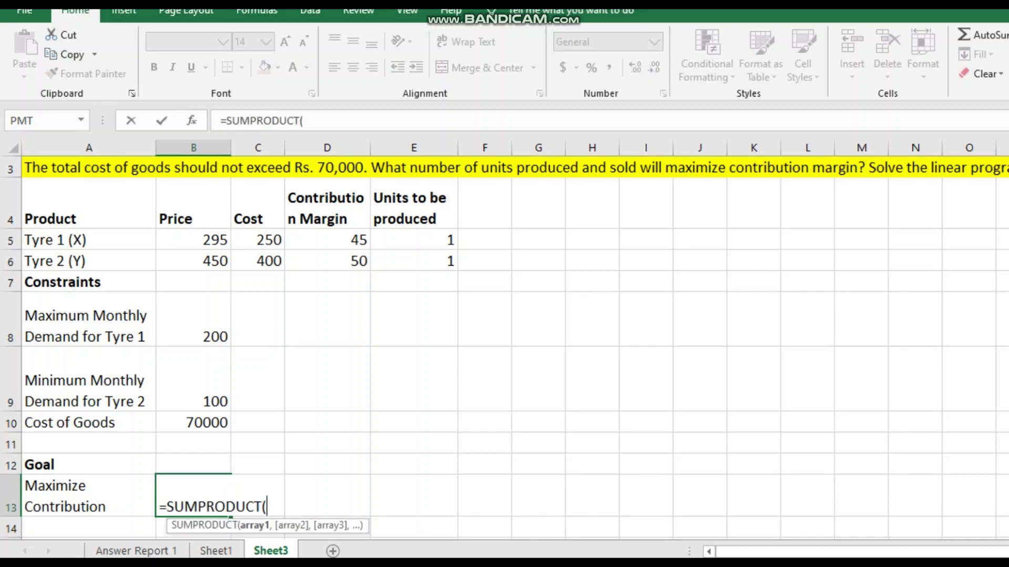
left_click_drag(341, 240, 362, 263)
type(",")
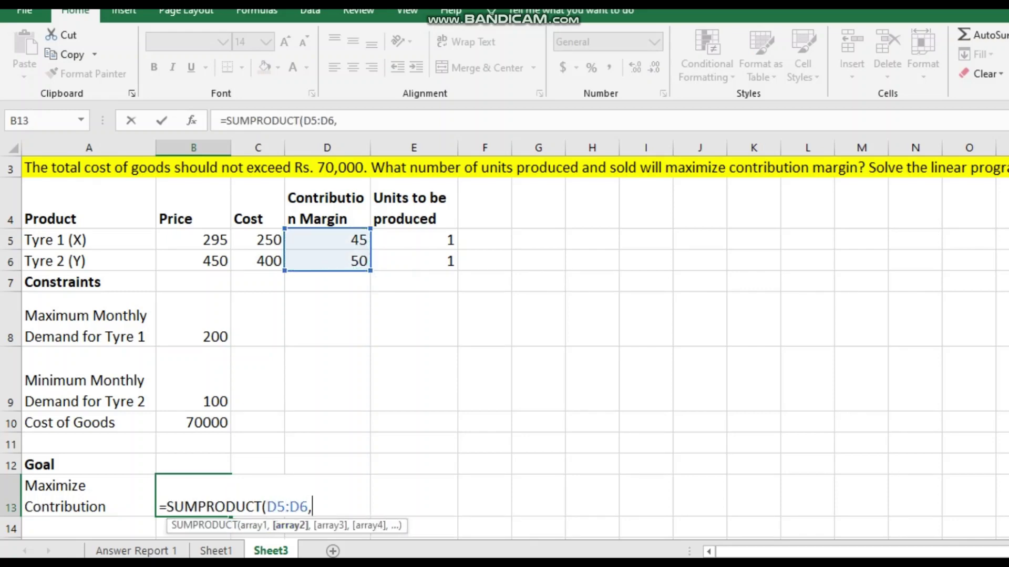
left_click_drag(436, 240, 447, 263)
type(")")
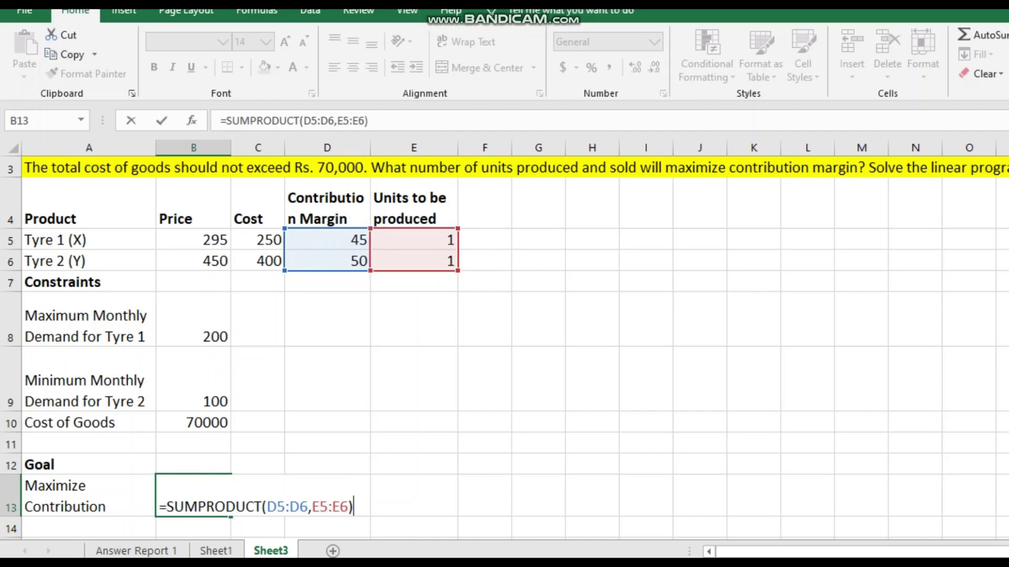
key("Return")
key("Up")
Enter the heading Constraints in A14 and make it bold
scroll(505, 346, "down", 1)
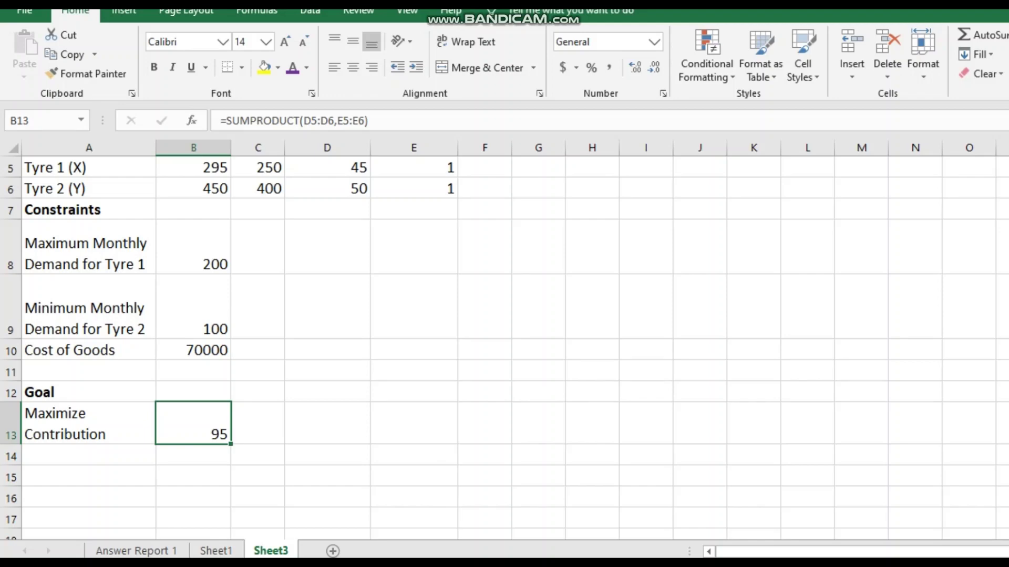
scroll(504, 346, "down", 1)
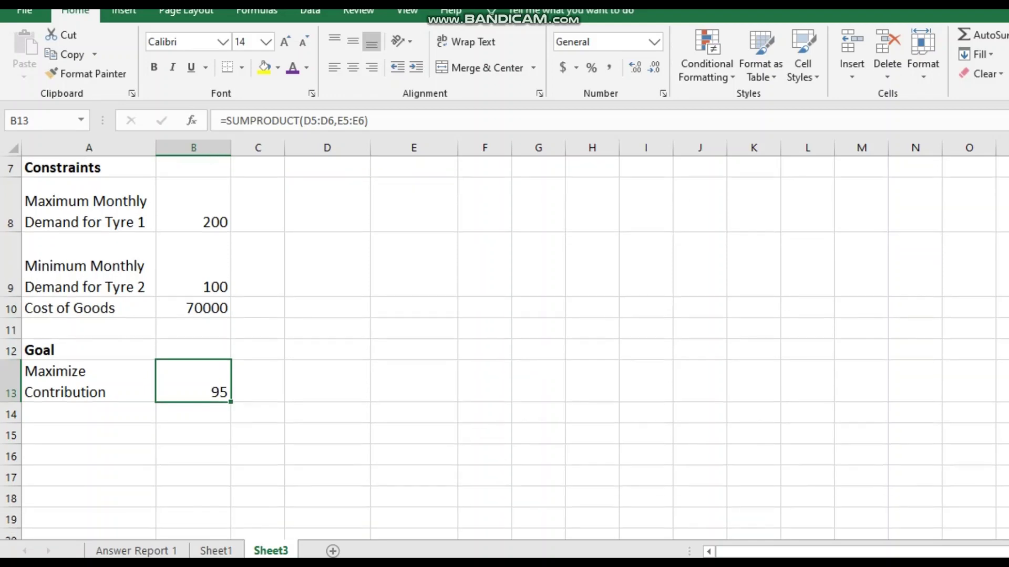
left_click(88, 413)
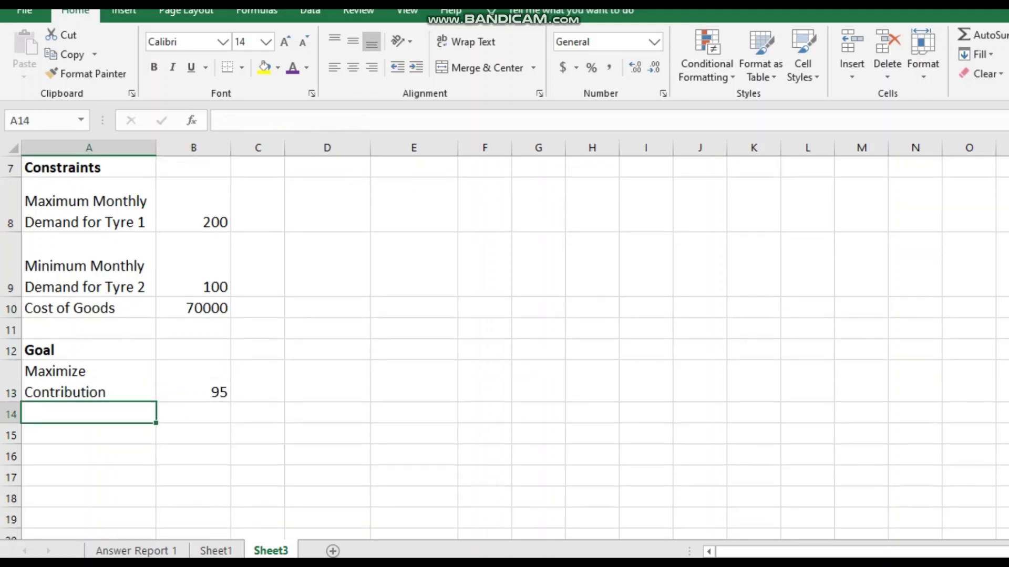
type("Constraints")
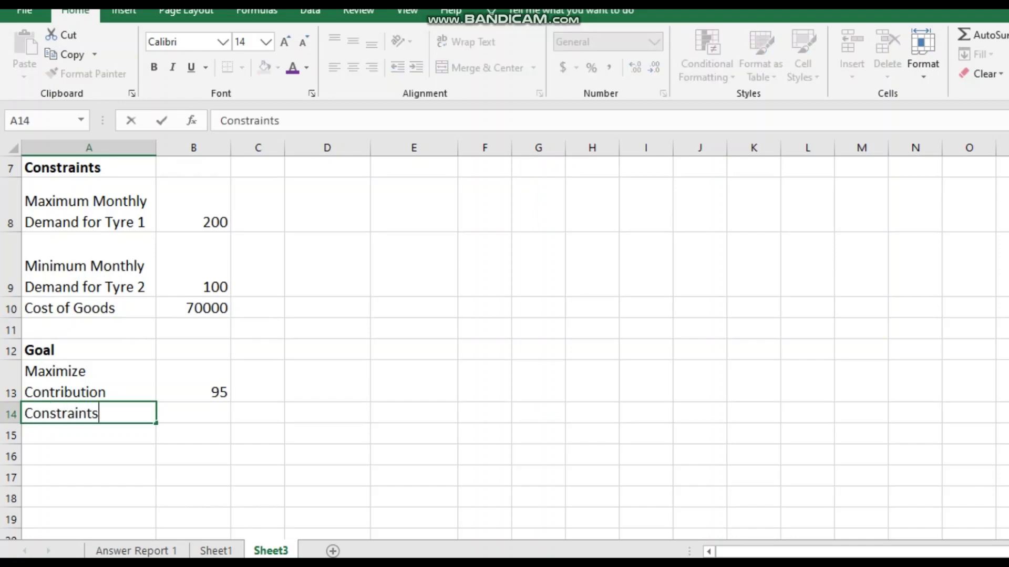
key("Return")
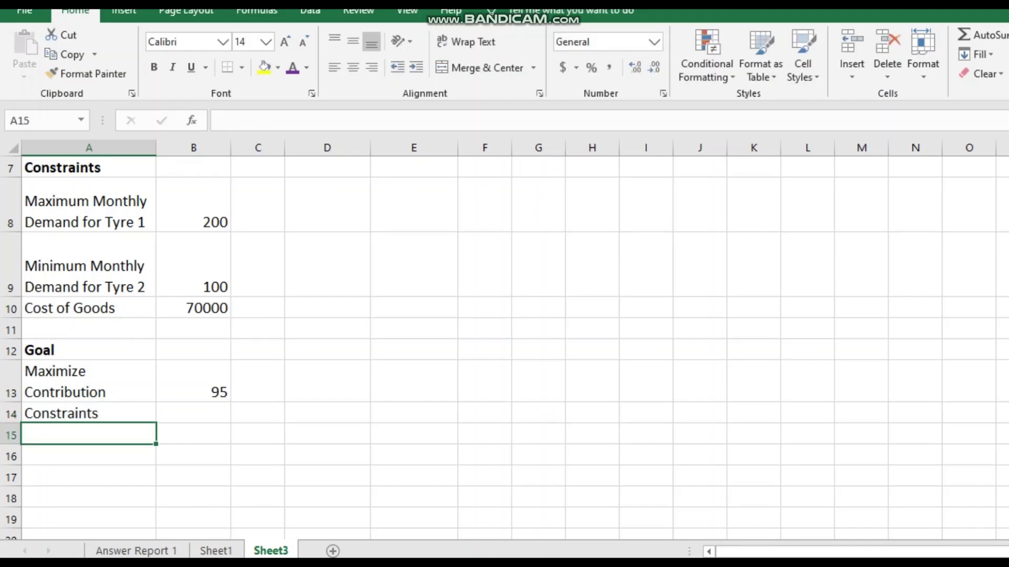
left_click(88, 413)
left_click(154, 68)
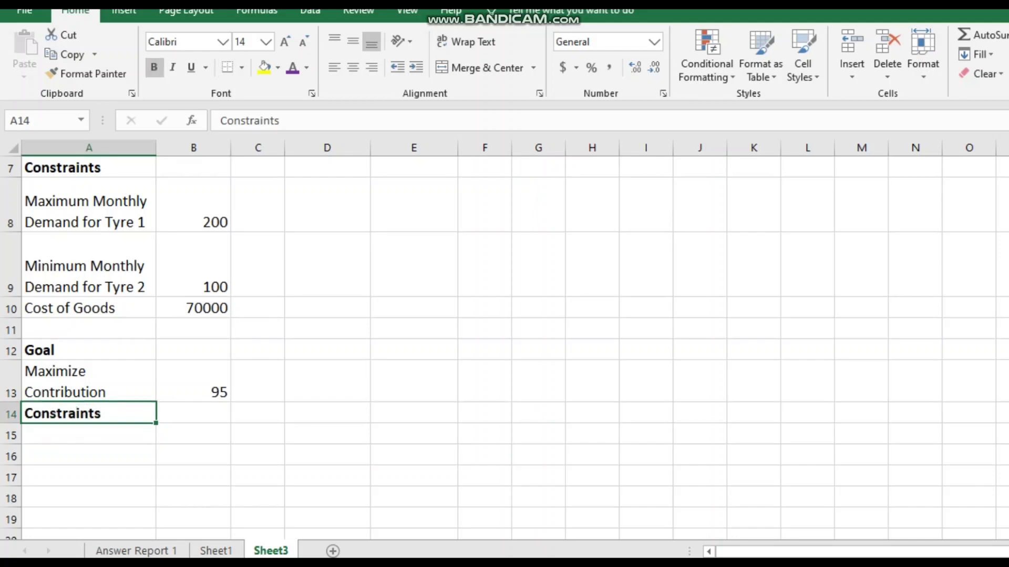
Enter the constraint X>=0 in A15 and Y>=0 in A16
left_click(88, 433)
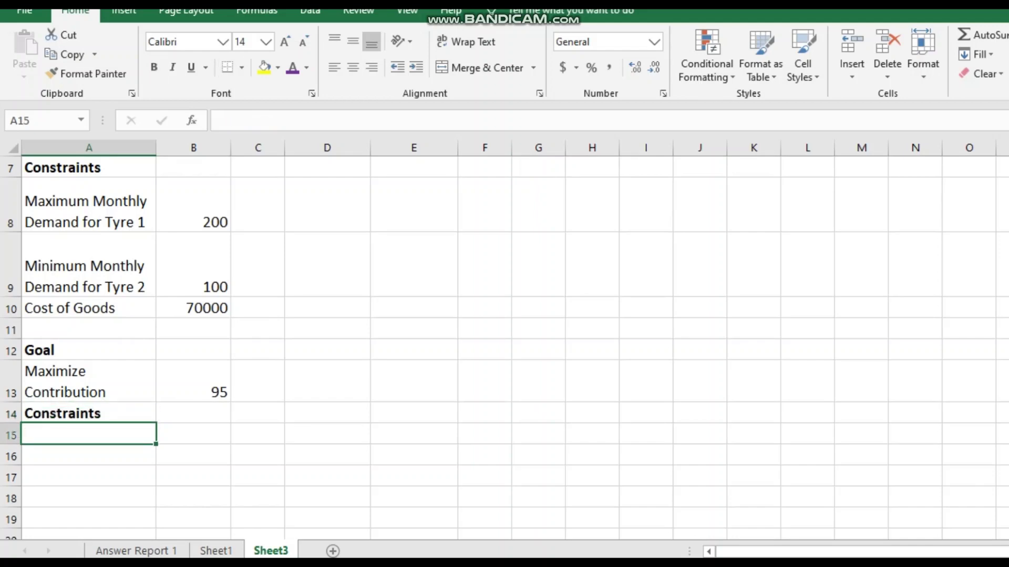
scroll(505, 346, "up", 2)
scroll(504, 347, "down", 2)
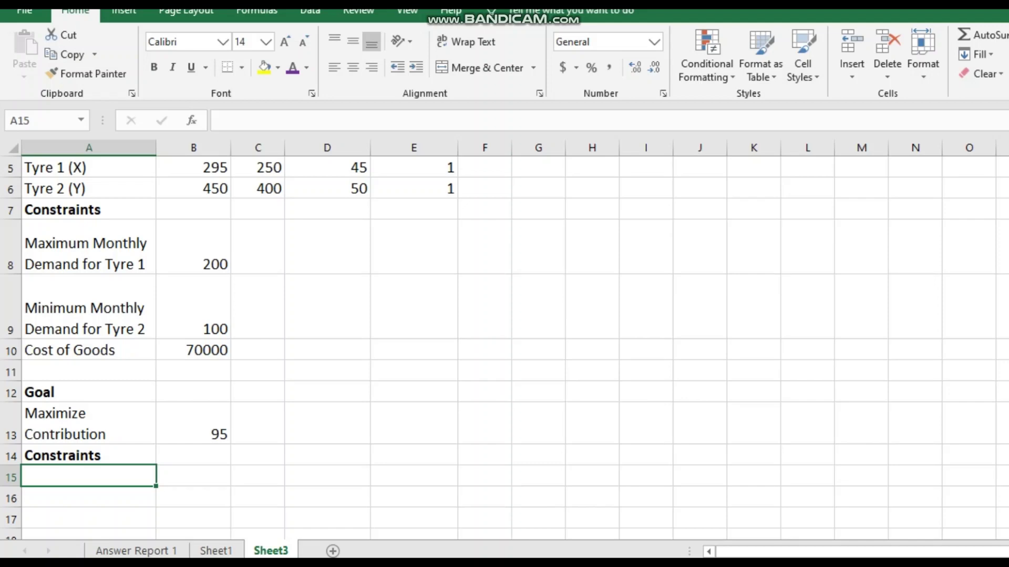
type("X")
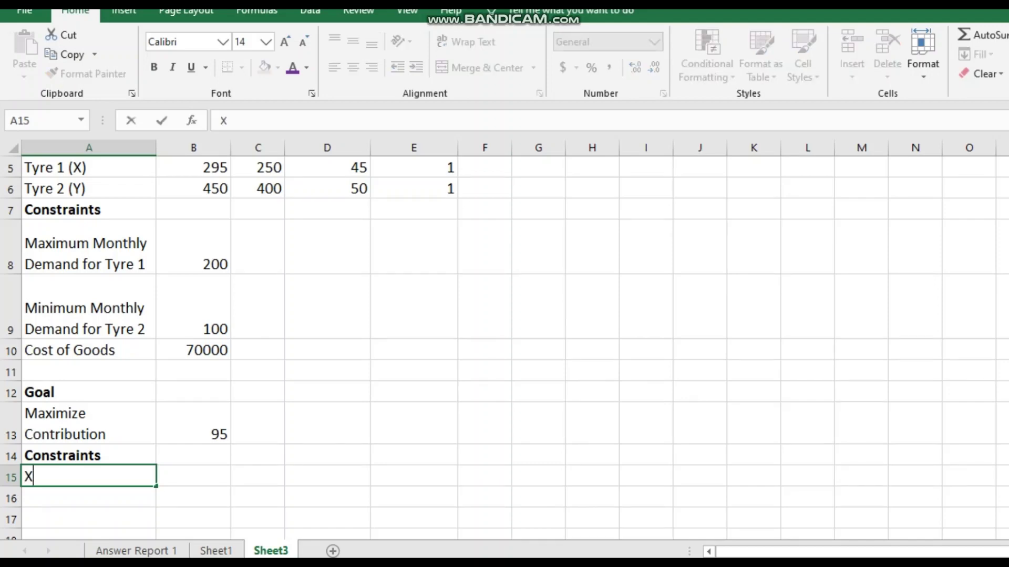
type(">=.")
key("BackSpace")
type("0")
key("Return")
type("Y")
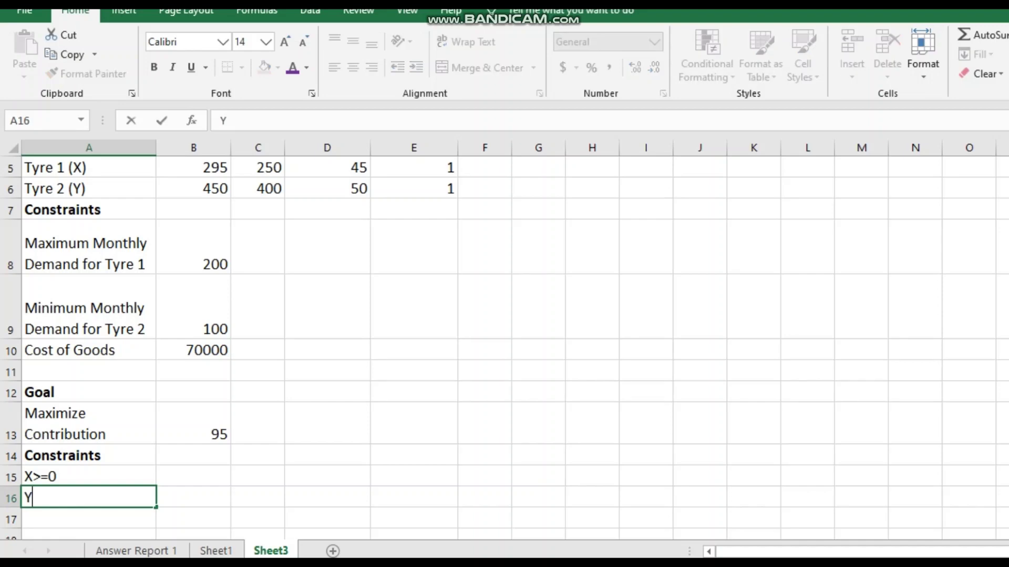
type(">=0")
left_click(326, 455)
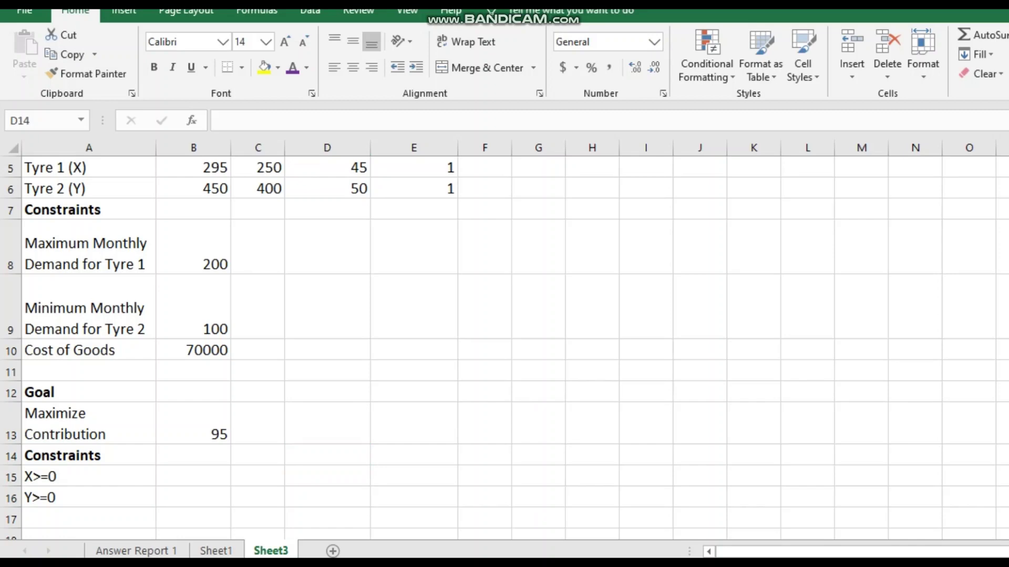
Enter Non-negativity in B15 as the description of the X>=0 constraint
left_click(193, 476)
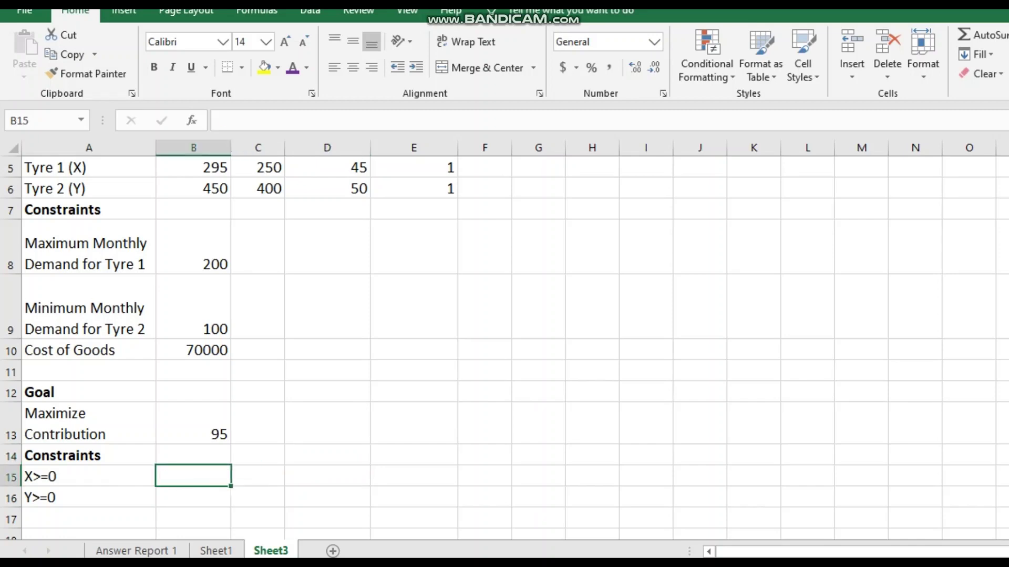
type("Non-n")
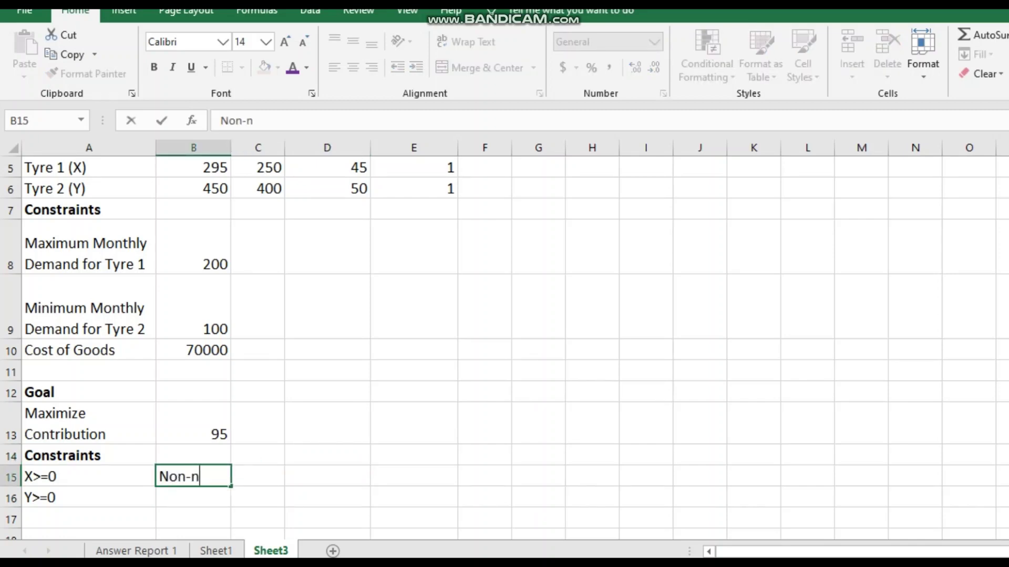
type("egati")
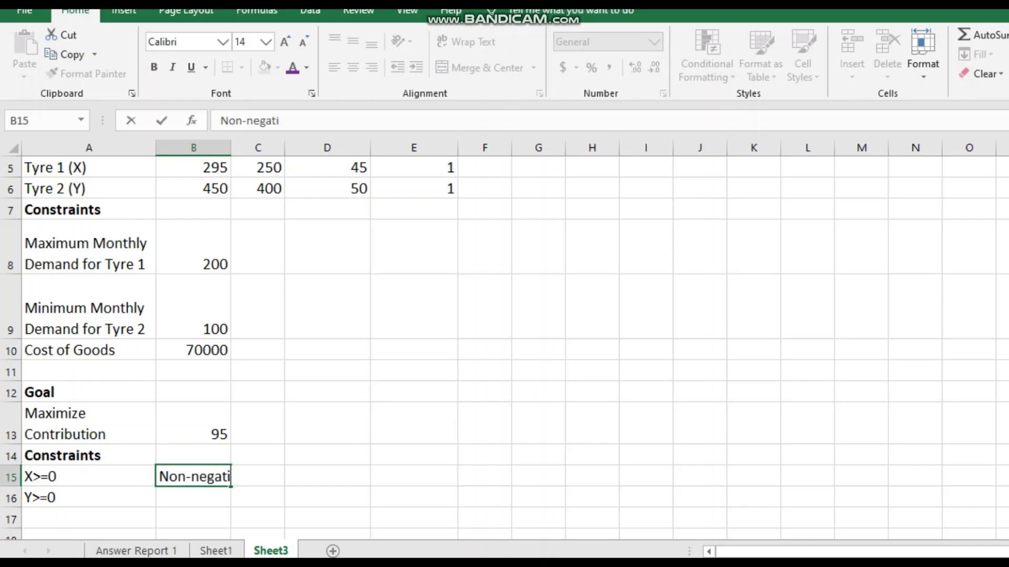
type("vity")
key("Return")
Copy the Non-negativity text from B15 to B16 and widen column B to fit it
left_click(197, 478)
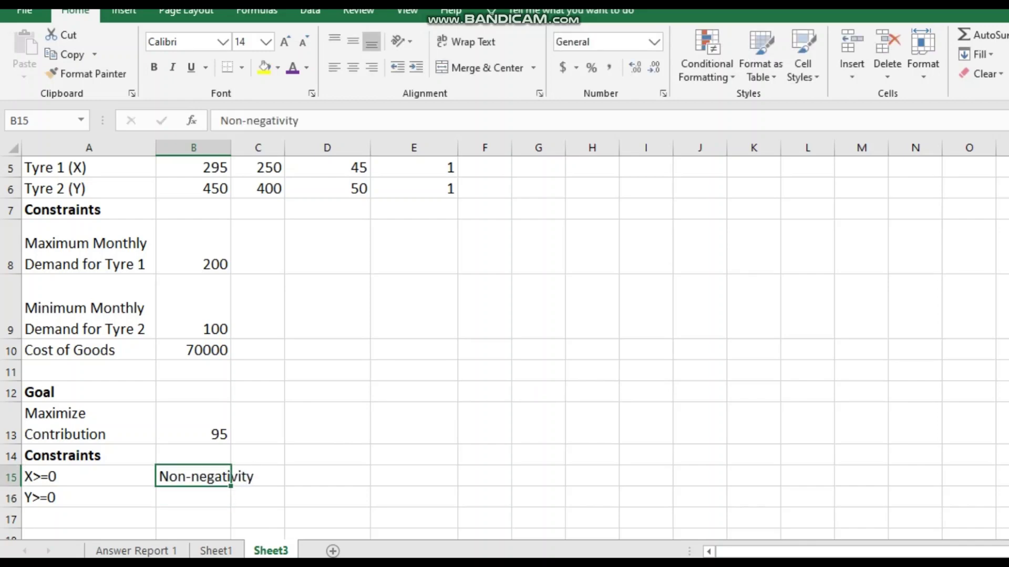
right_click(197, 479)
key("Escape")
key("ctrl+c")
left_click(230, 498)
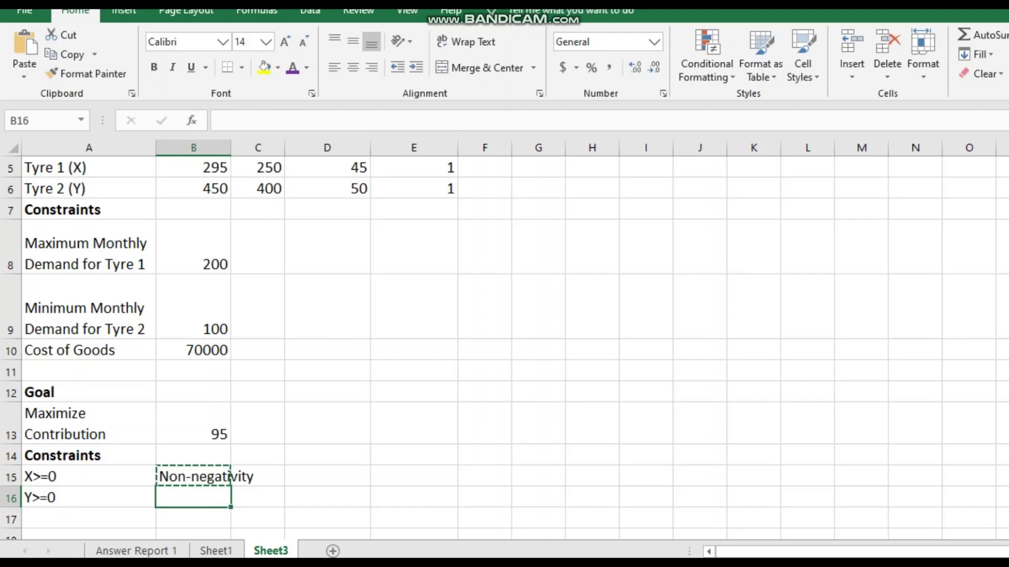
key("ctrl+v")
left_click(258, 497)
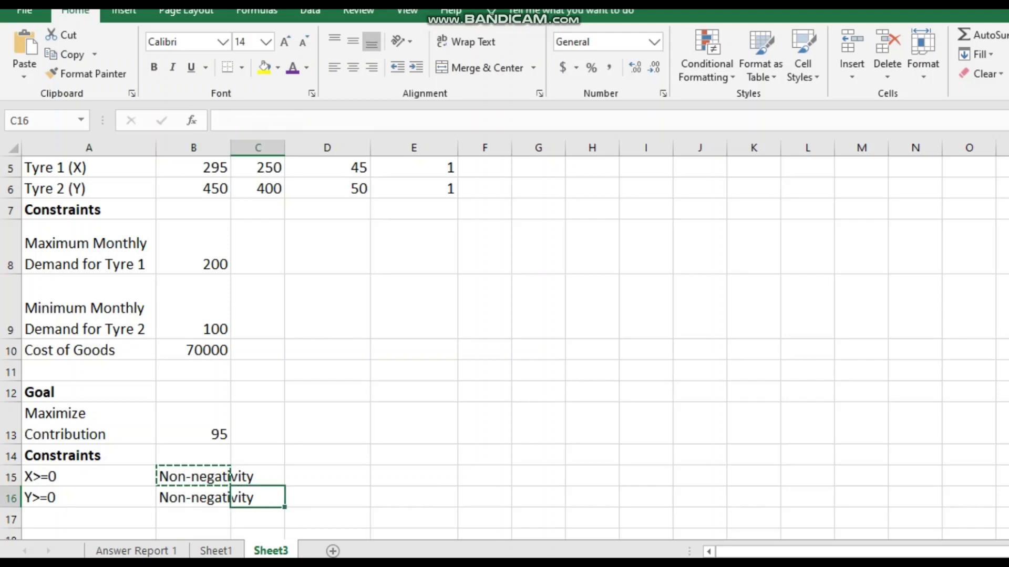
left_click_drag(231, 148, 258, 148)
left_click(207, 477)
Enter the word Tyre in A17 as the start of the next constraint label
scroll(504, 346, "down", 2)
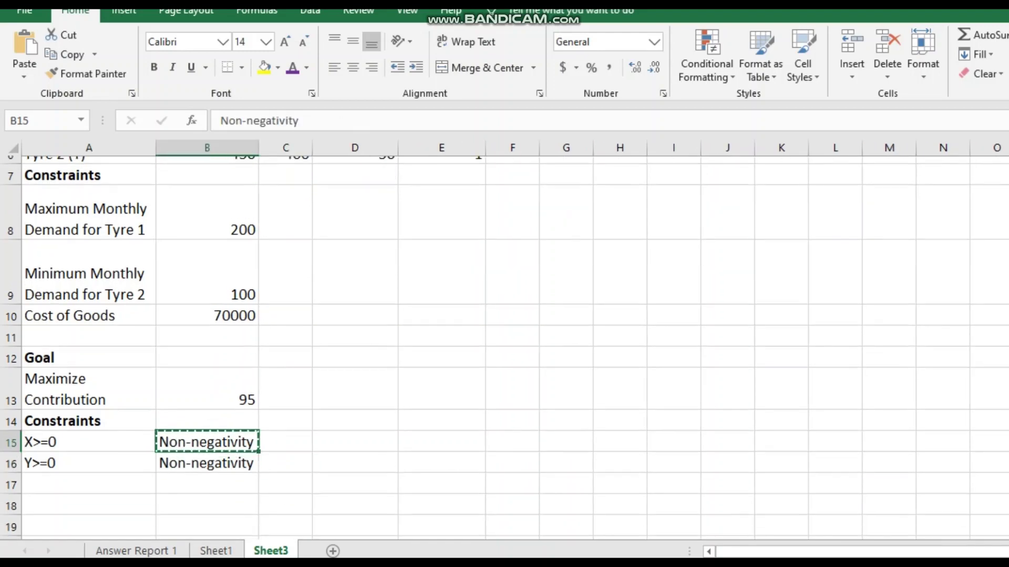
left_click(88, 401)
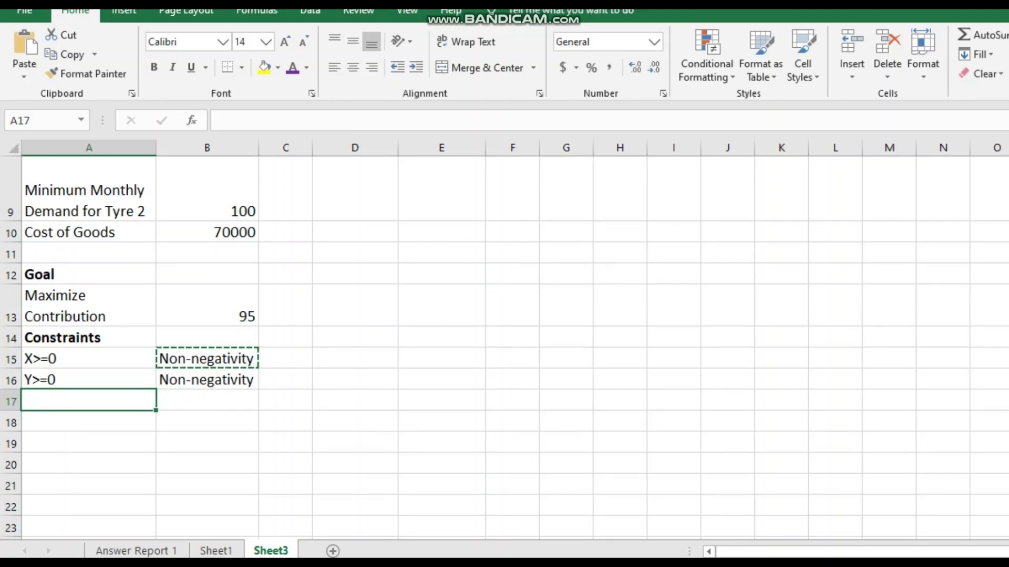
type("Tyre")
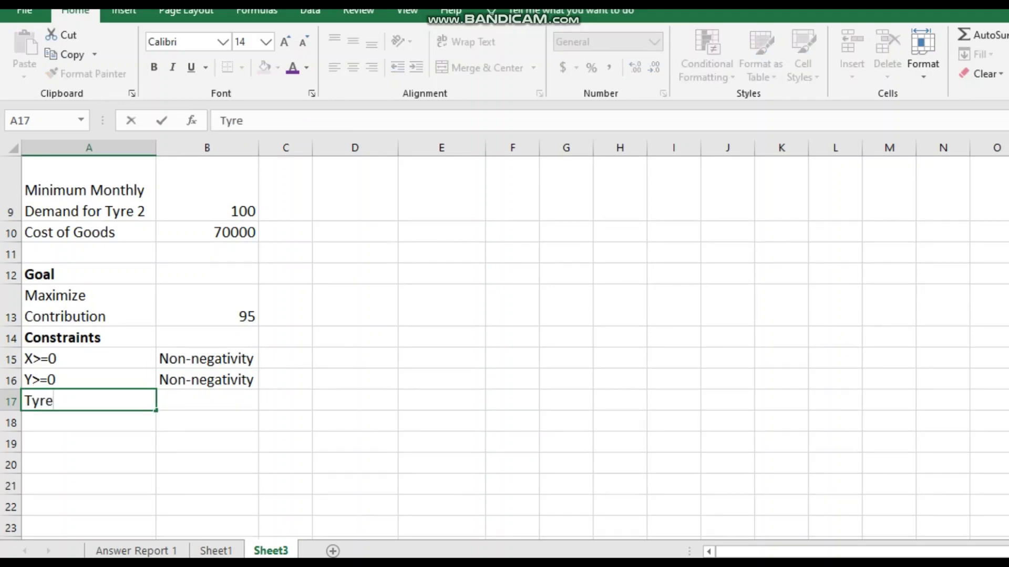
Prefix the constraint in A15 with Tyre 1 and the one in A16 with Tyre 2
left_click(25, 358)
double_click(25, 358)
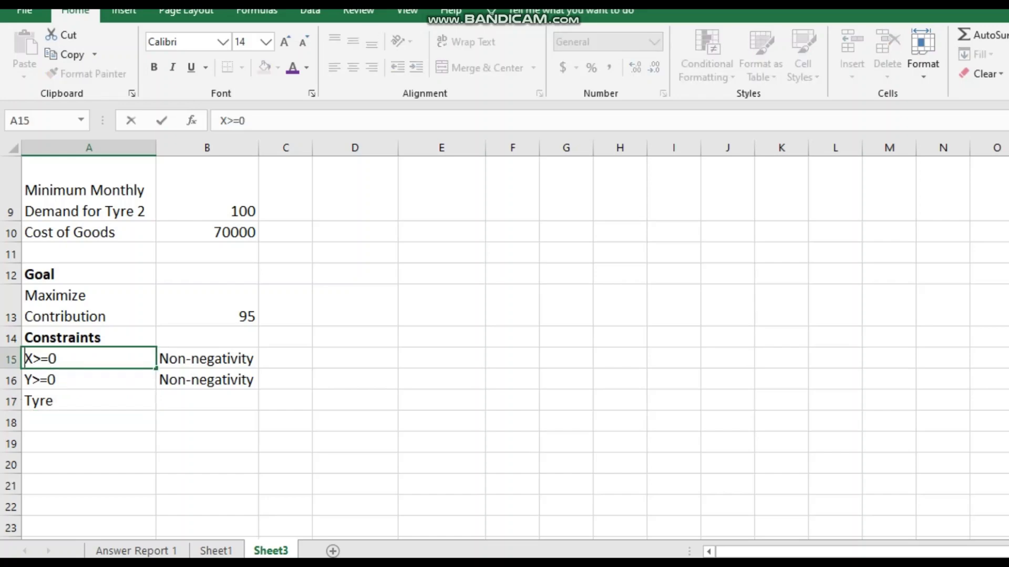
type("Tyre ")
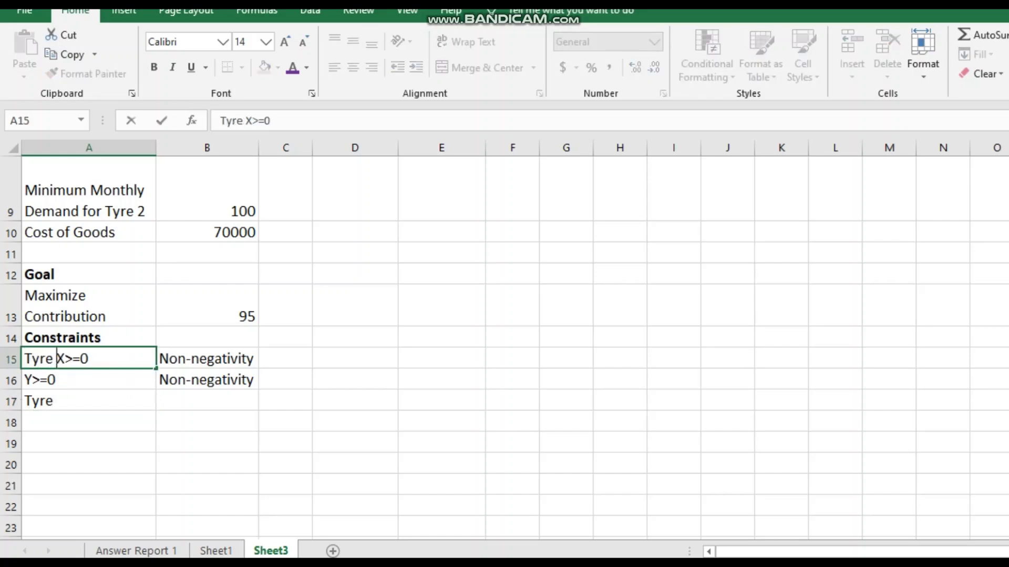
type("1")
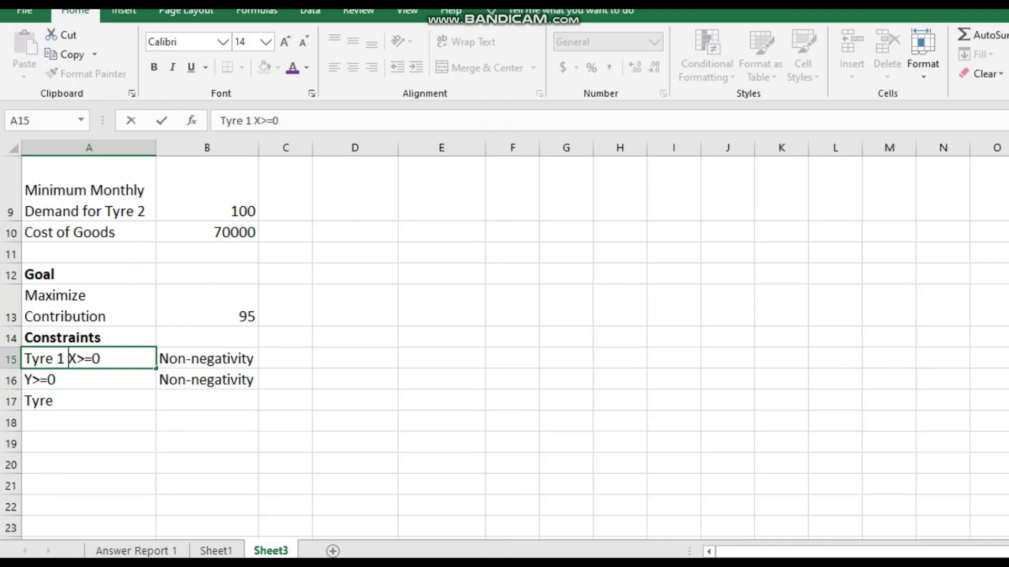
key("Return")
double_click(25, 380)
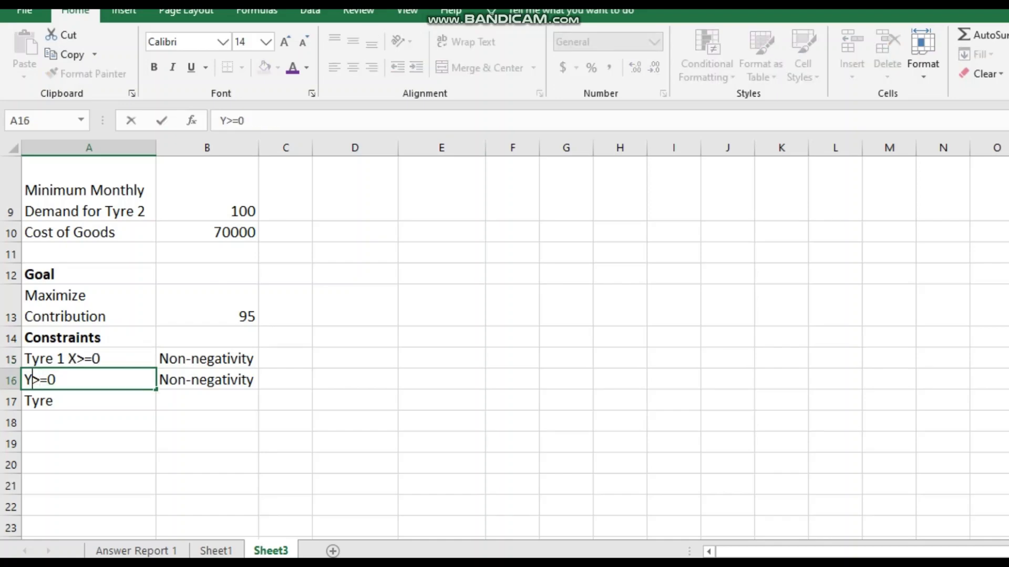
type("Tyre ")
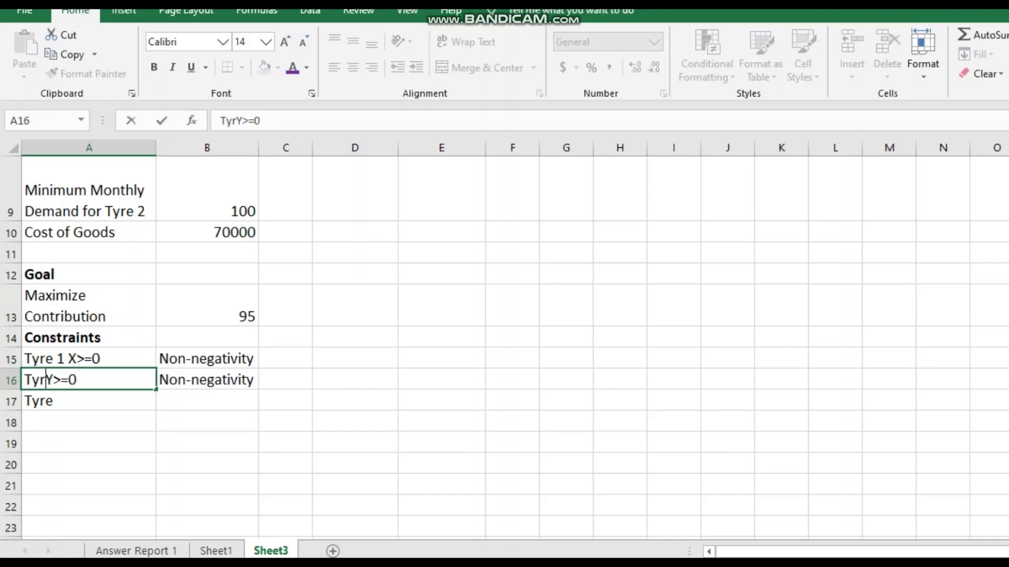
type("2")
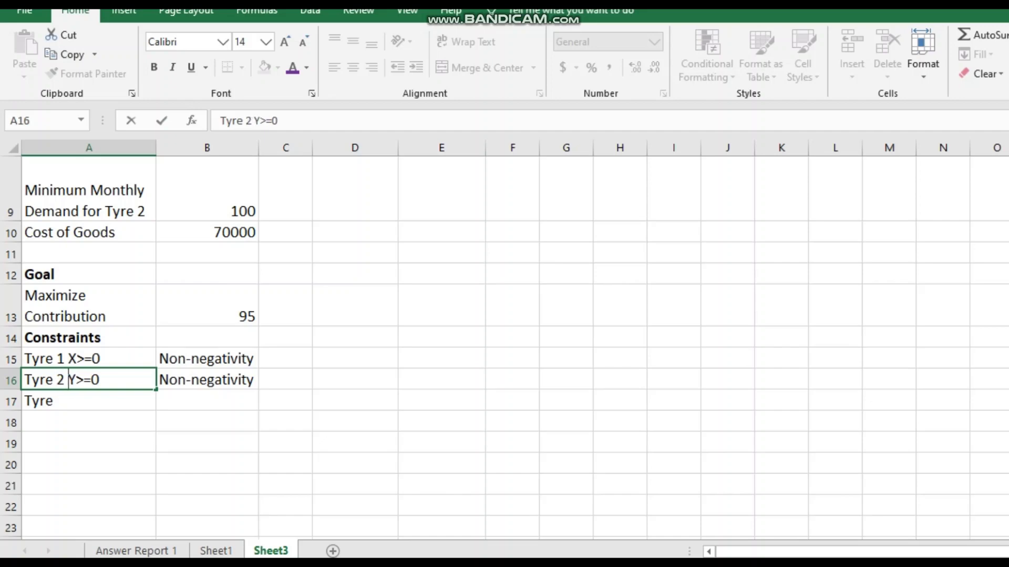
key("Return")
Complete the constraint label in A17 as Tyre 1 X<=200
key("F2")
type("1")
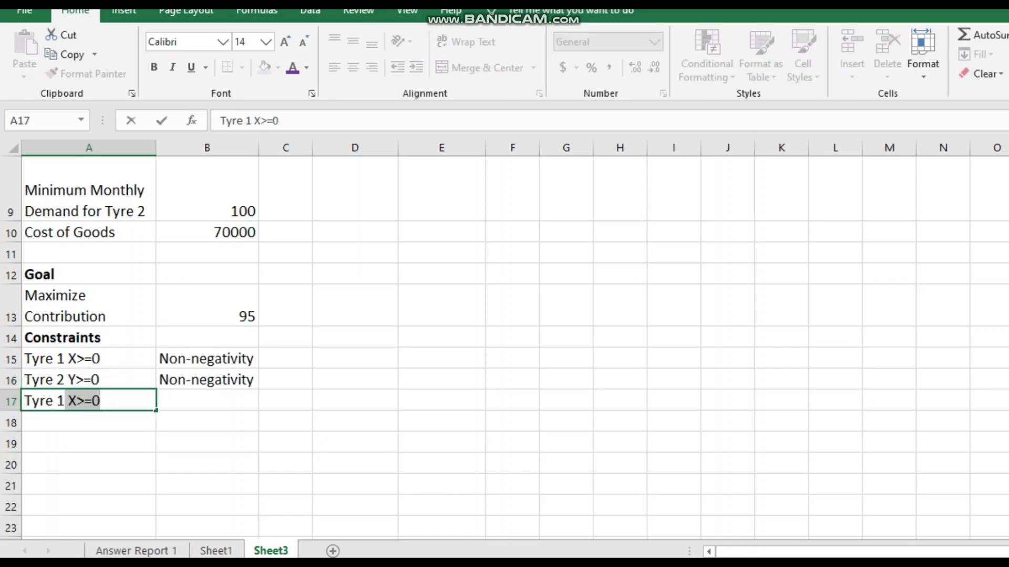
type("X")
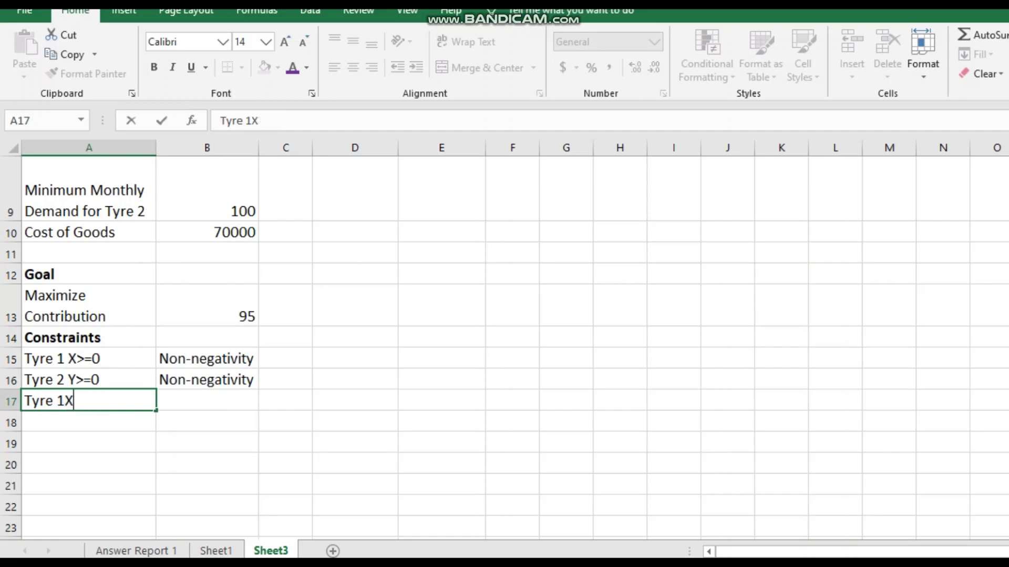
key("BackSpace")
type("X")
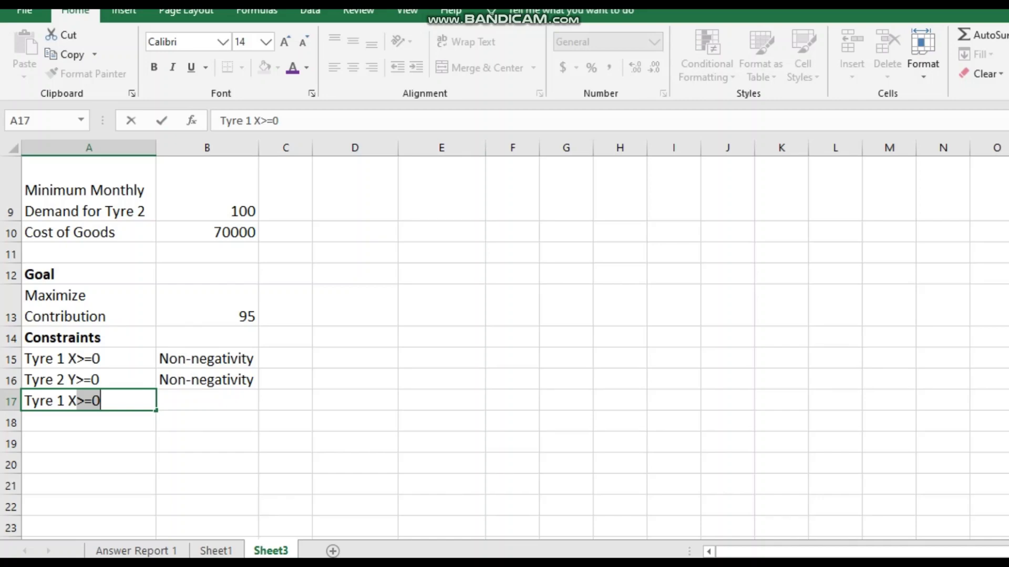
scroll(346, 342, "up", 2)
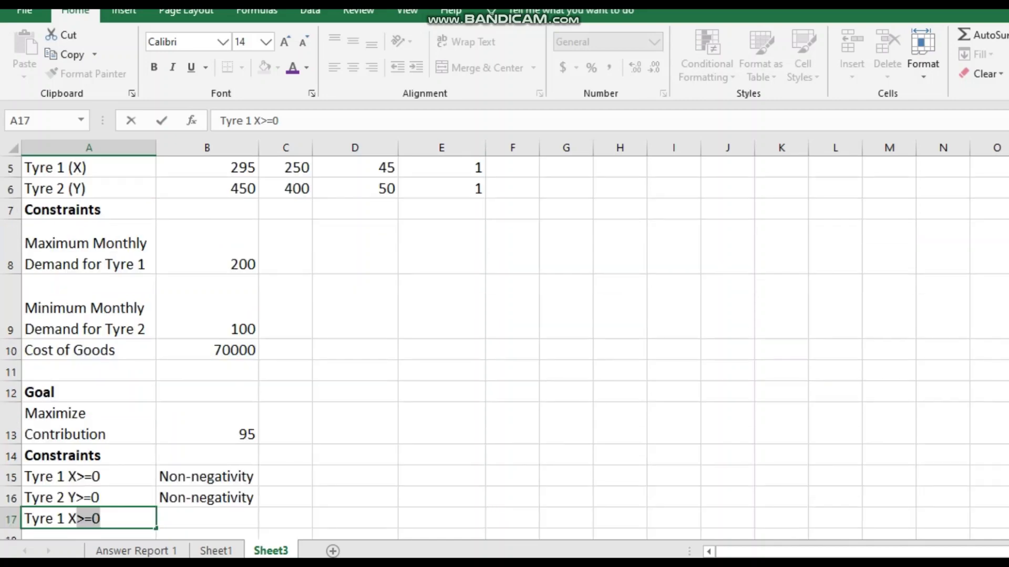
scroll(504, 346, "down", 1)
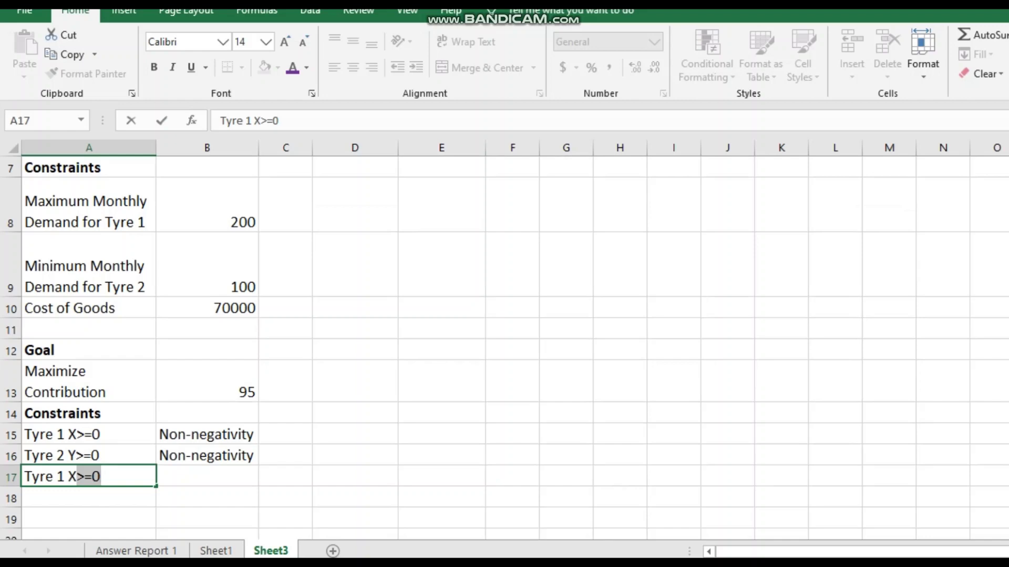
type("<=")
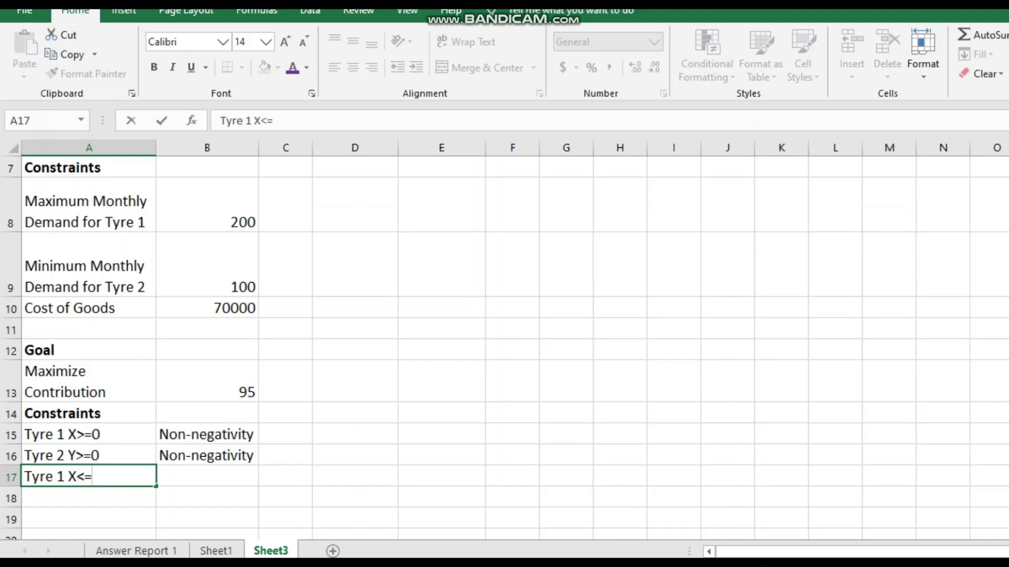
type("200")
key("Return")
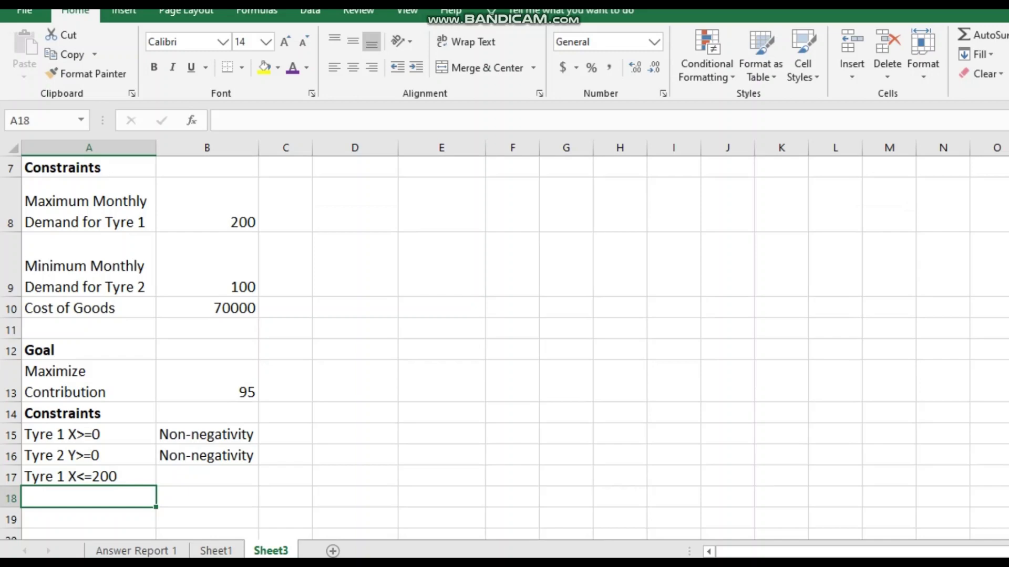
Enter the minimum demand constraint Tyre 2 Y>=100 in A18
type("Tyre")
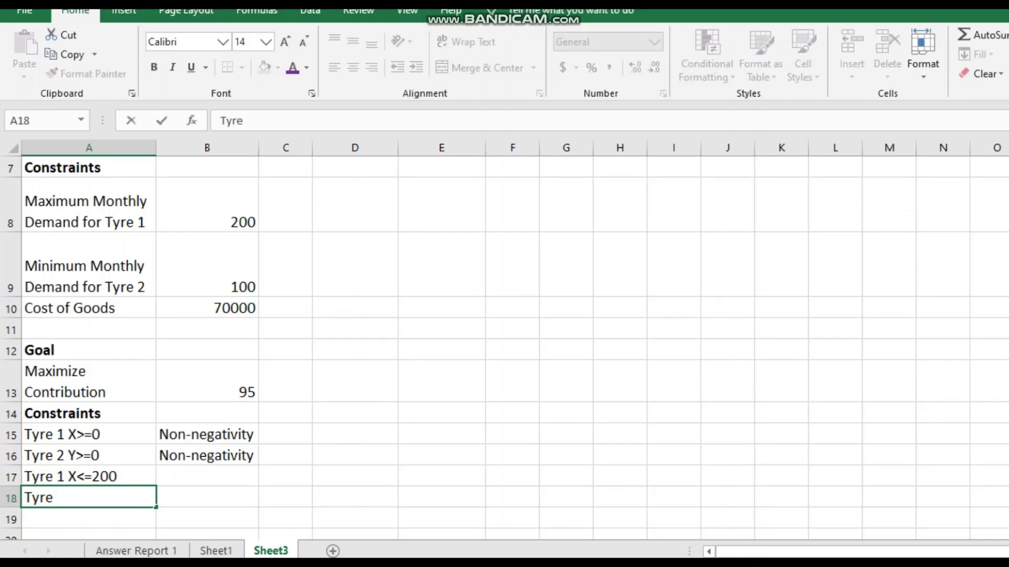
type(" 2 Y")
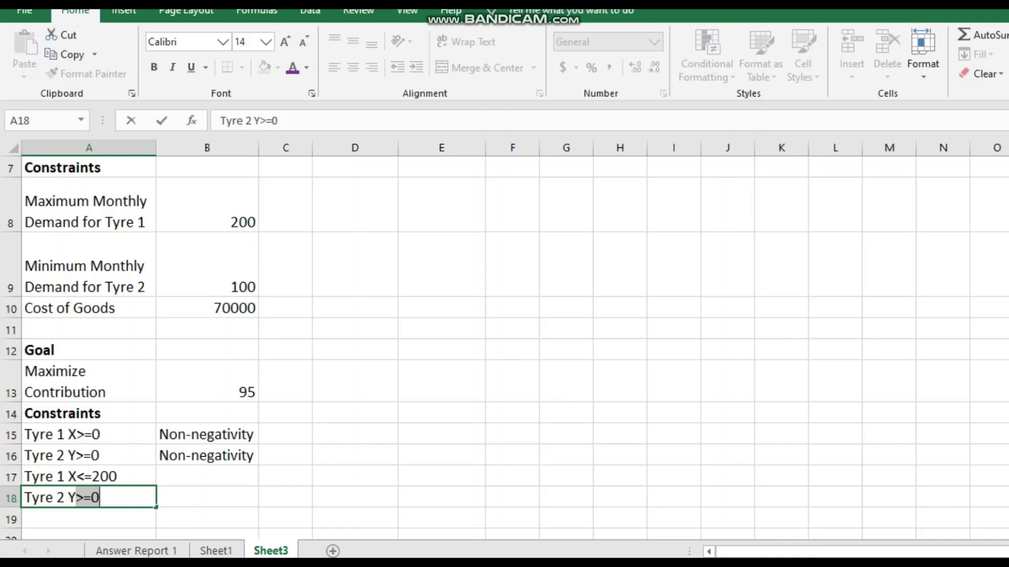
type(">=100")
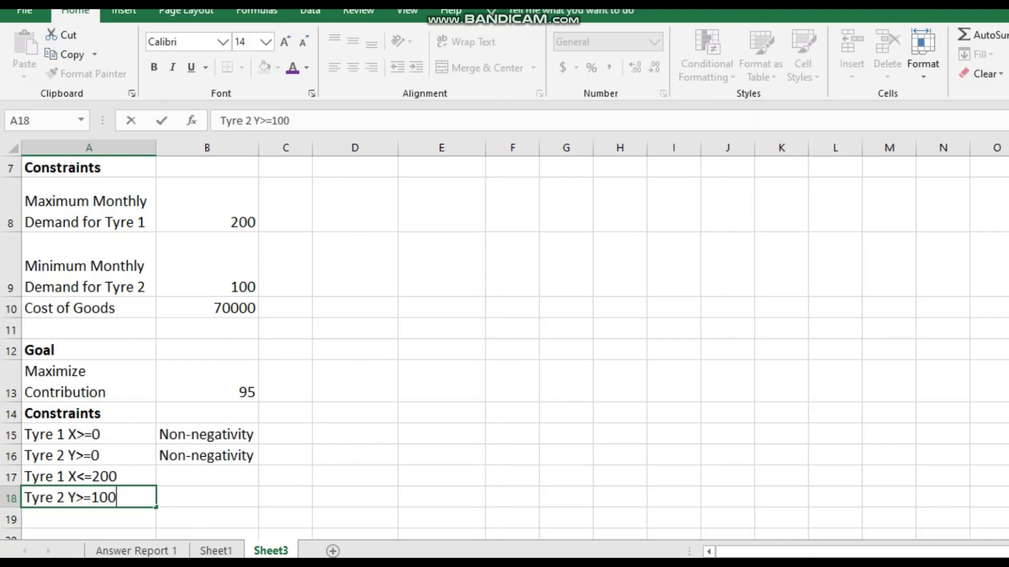
key("Return")
Enter the constraint limits 200 in B17 and 100 in B18
left_click(206, 476)
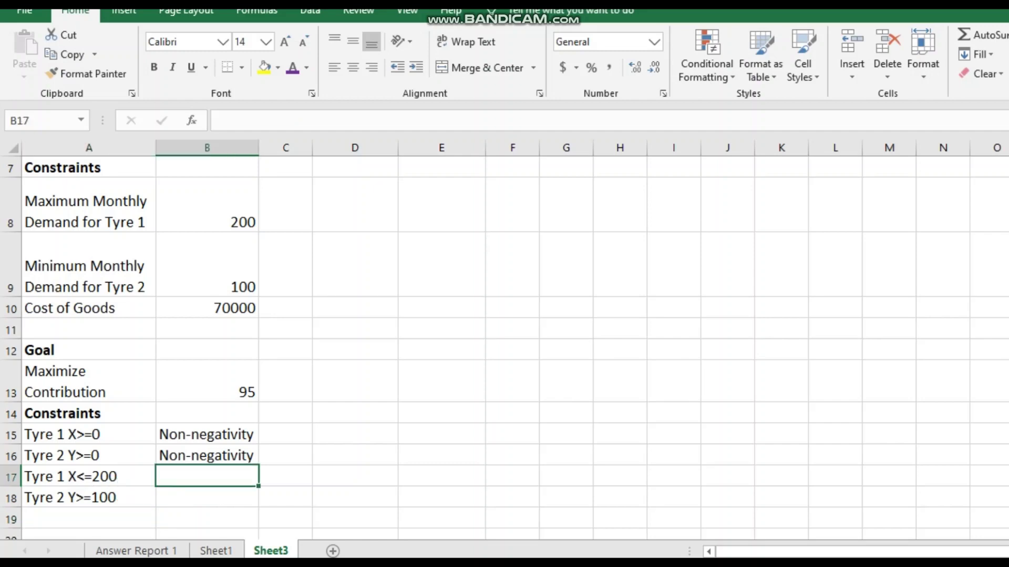
type("200")
key("Return")
type("100")
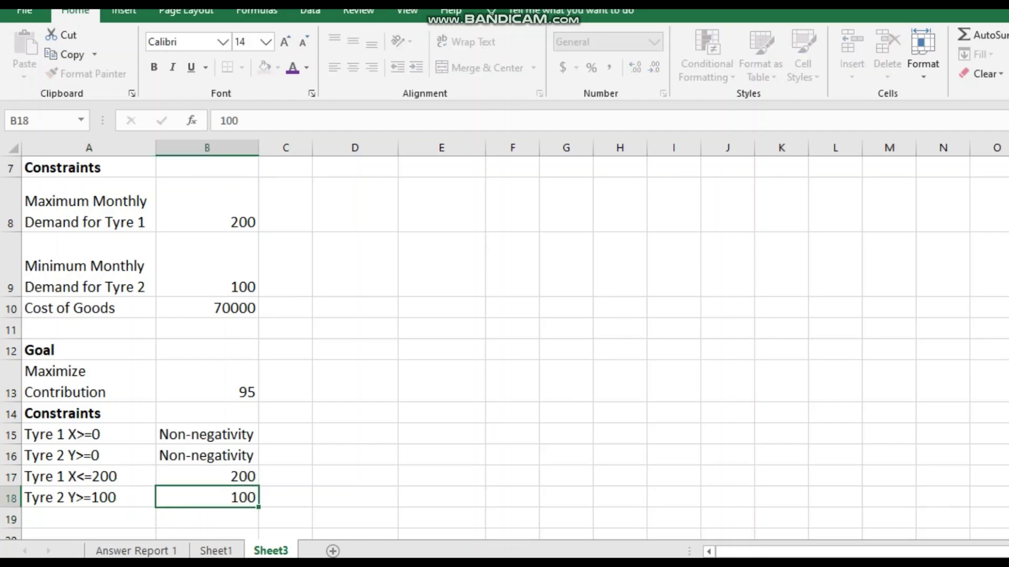
key("Return")
Enter the label Cost in A19 beneath the Tyre 2 demand constraint
scroll(504, 348, "down", 1)
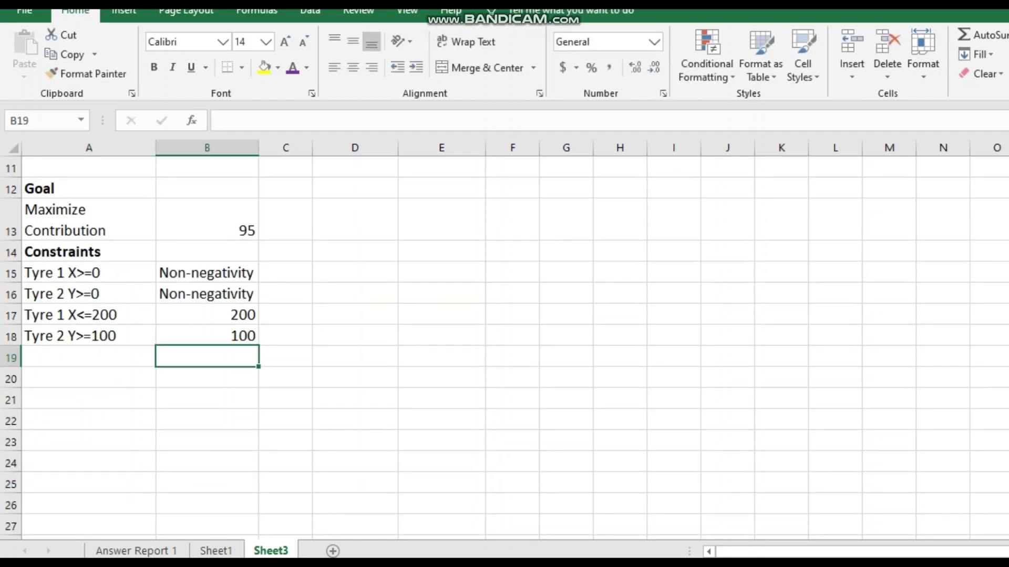
left_click(88, 356)
type("C")
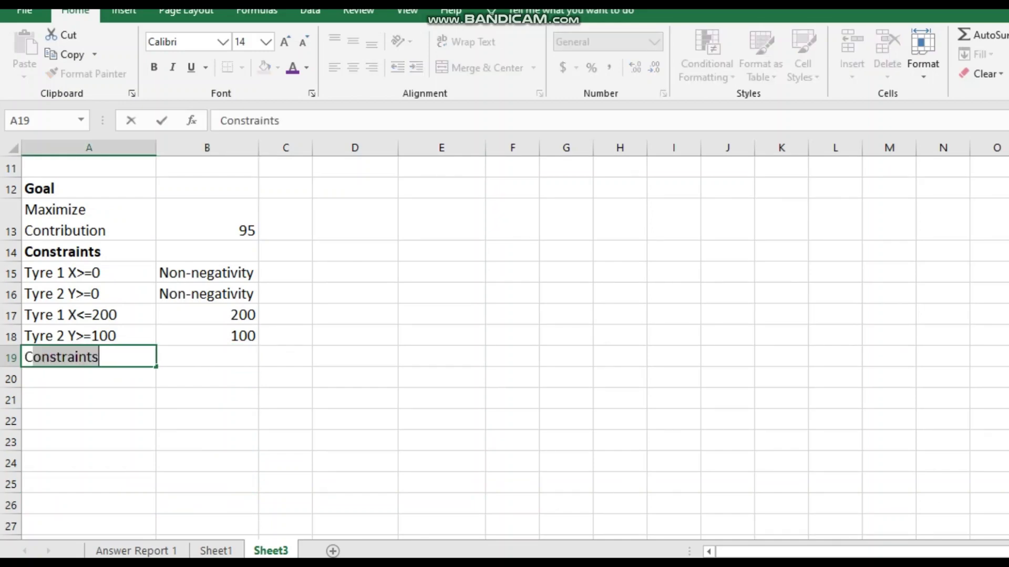
type("ost o")
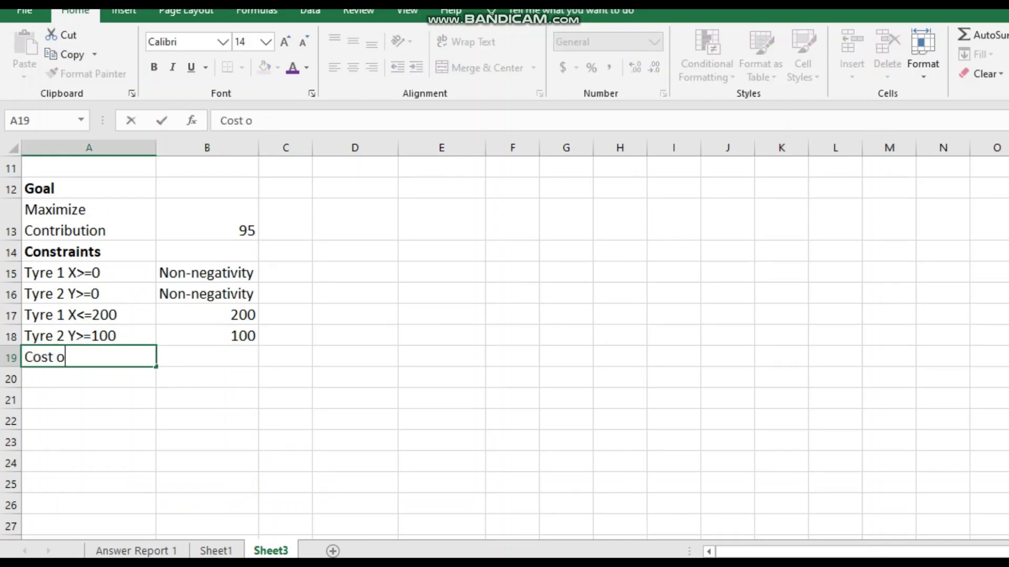
type("f goos")
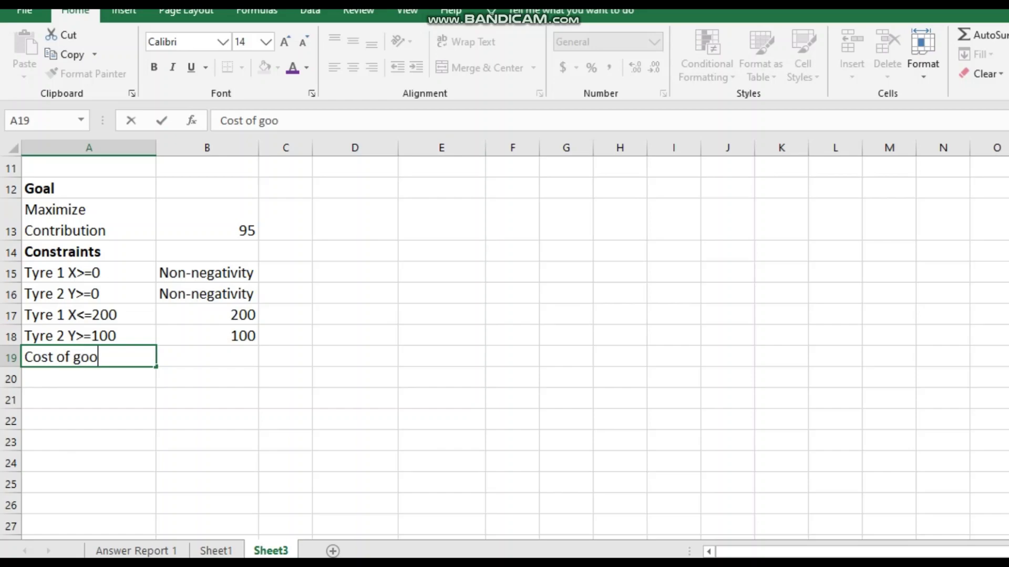
key("BackSpace")
key("BackSpace")
key("BackSpace")
key("BackSpace")
key("BackSpace")
key("BackSpace")
key("BackSpace")
key("BackSpace")
key("Return")
Begin a SUMPRODUCT formula in B19 with the unit costs C5:C6 as its first array
key("Right")
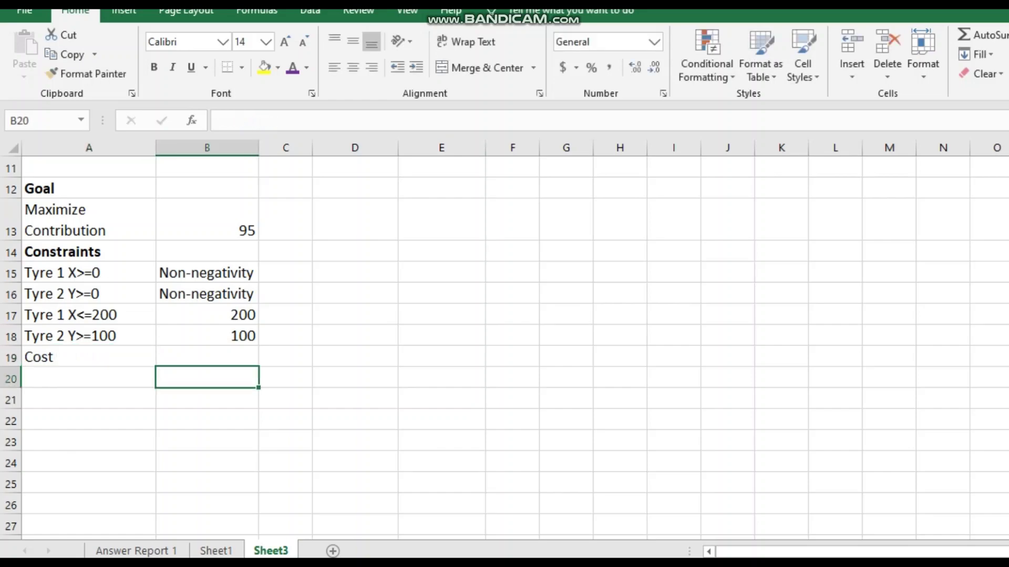
key("Up")
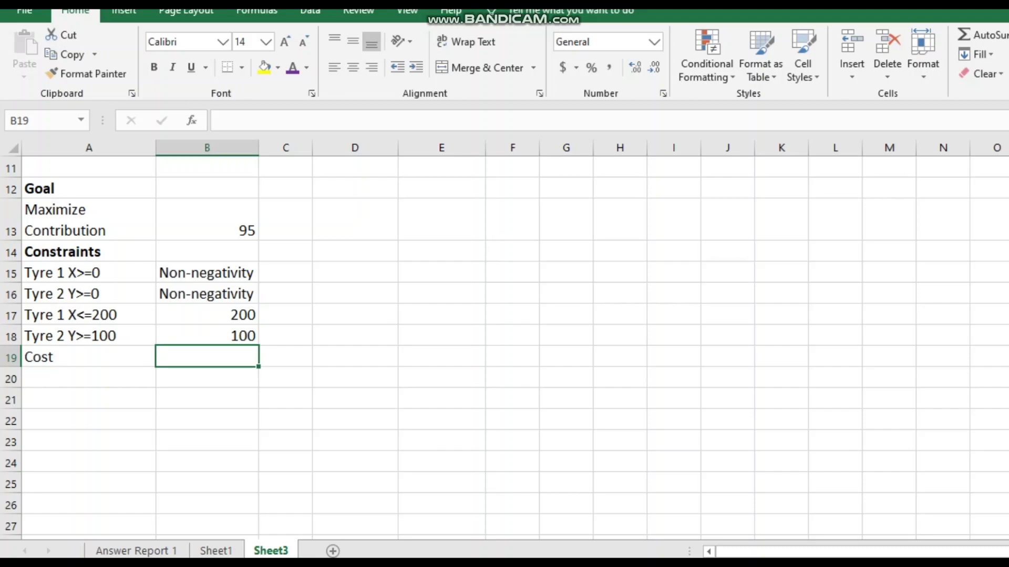
scroll(504, 347, "up", 4)
scroll(504, 346, "down", 3)
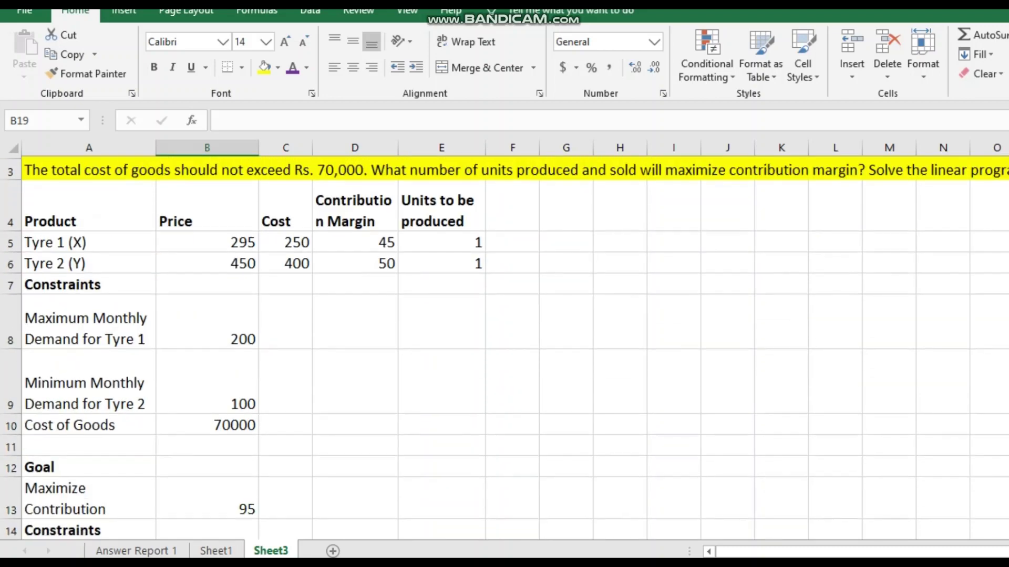
type("=")
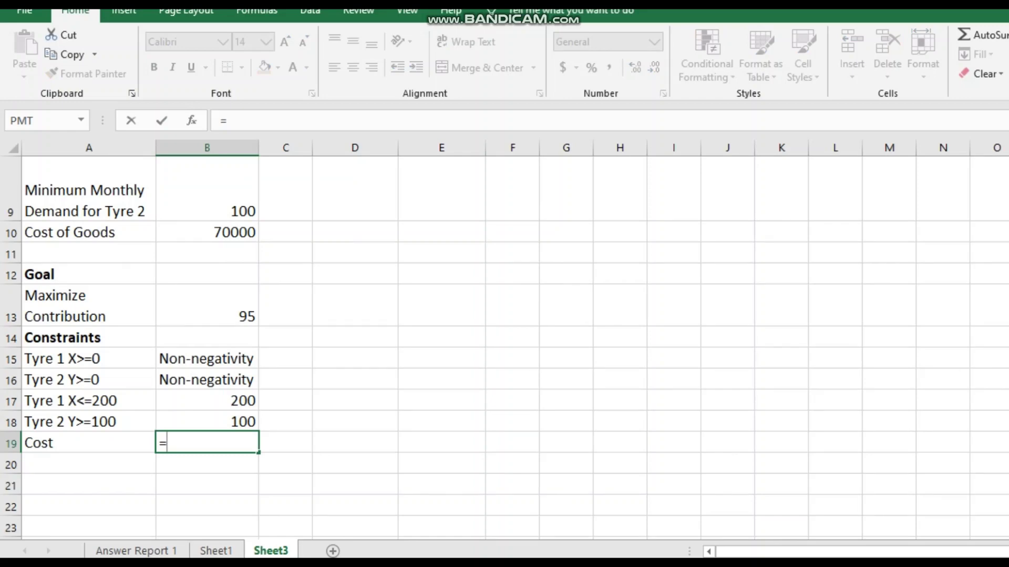
type("si")
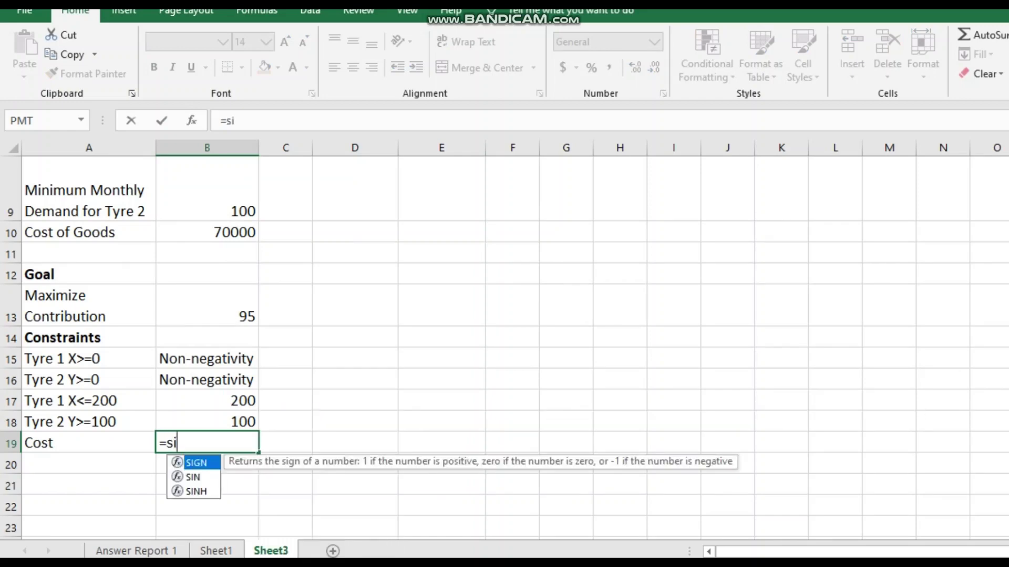
key("BackSpace")
type("um")
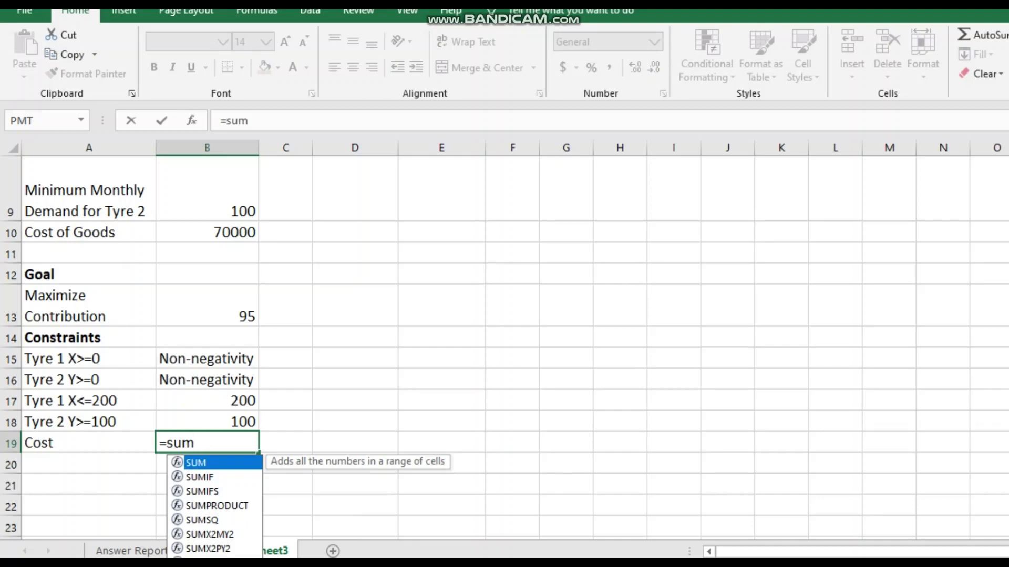
key("Down")
key("Down")
key("Down")
key("Tab")
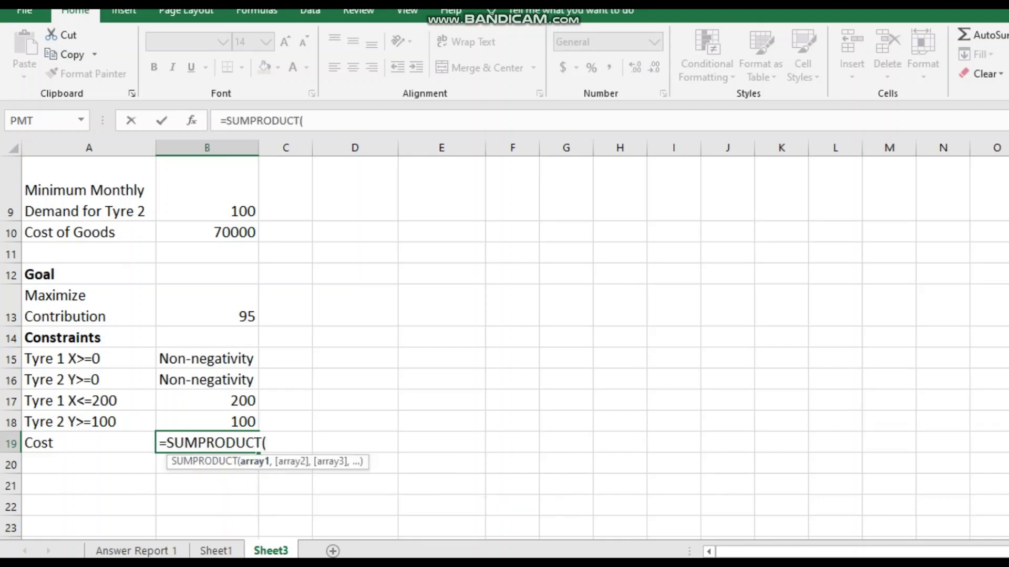
scroll(505, 347, "up", 1)
scroll(504, 347, "up", 1)
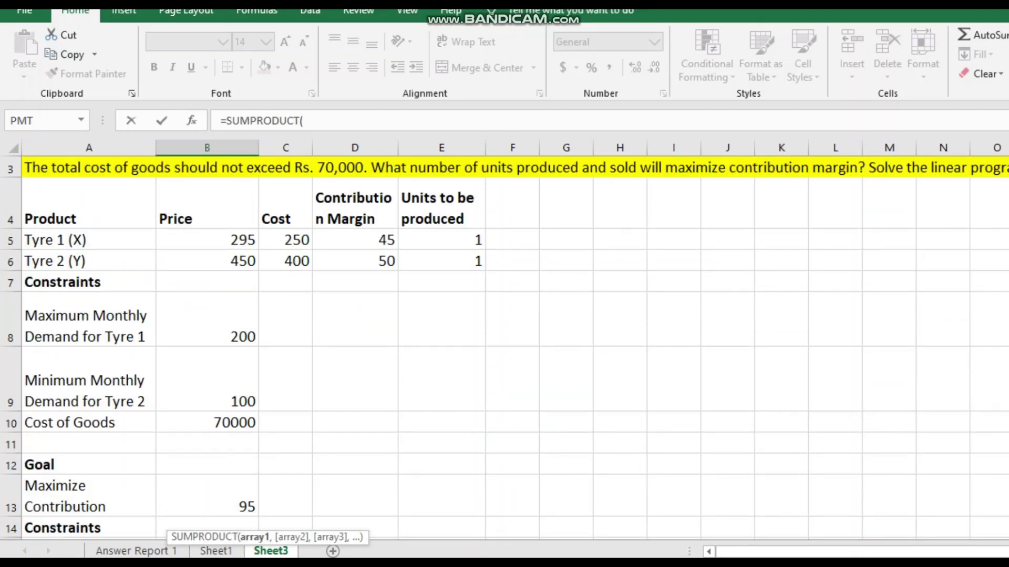
left_click_drag(287, 240, 310, 268)
scroll(504, 347, "down", 3)
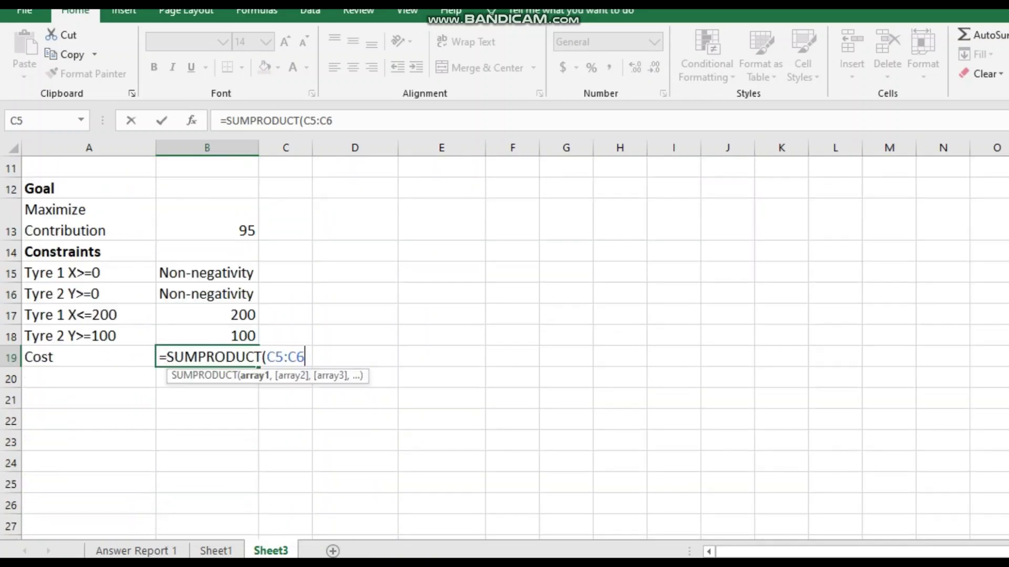
Add the units to be produced, E5:E6, as the second array and complete the total cost formula in B19
type(",")
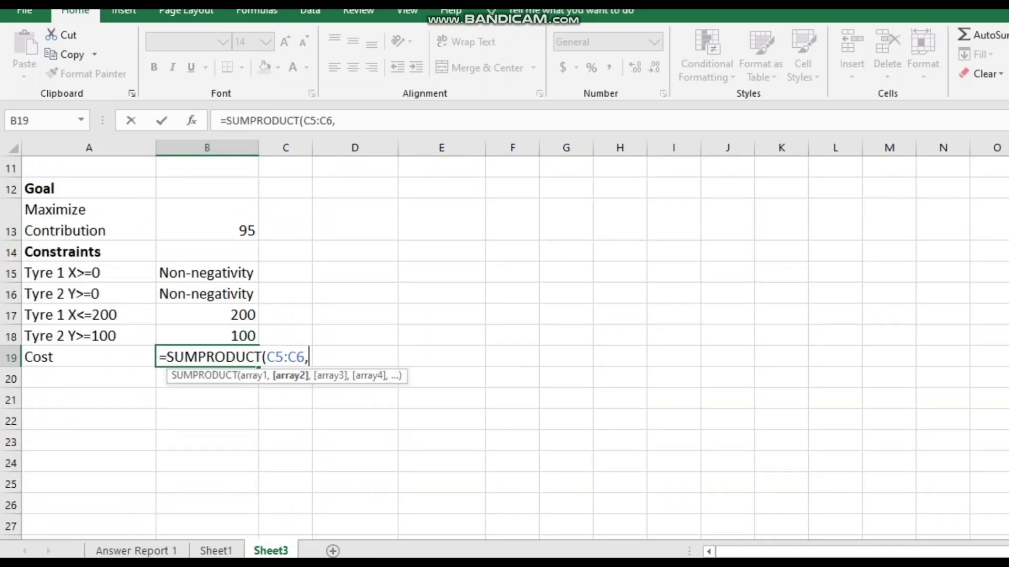
scroll(505, 346, "up", 2)
left_click_drag(441, 240, 442, 263)
scroll(504, 347, "down", 5)
scroll(505, 347, "up", 2)
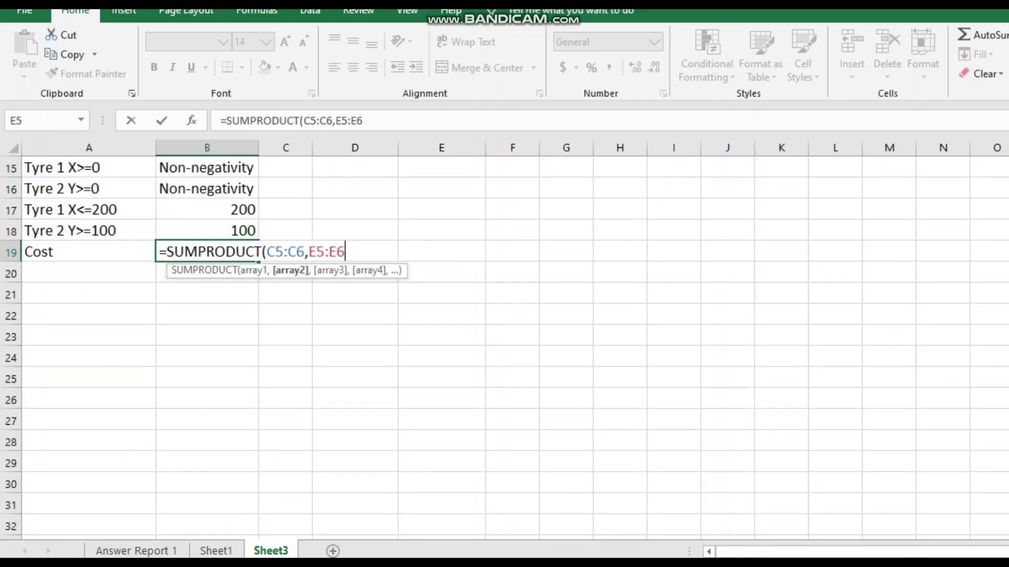
type(")")
key("Return")
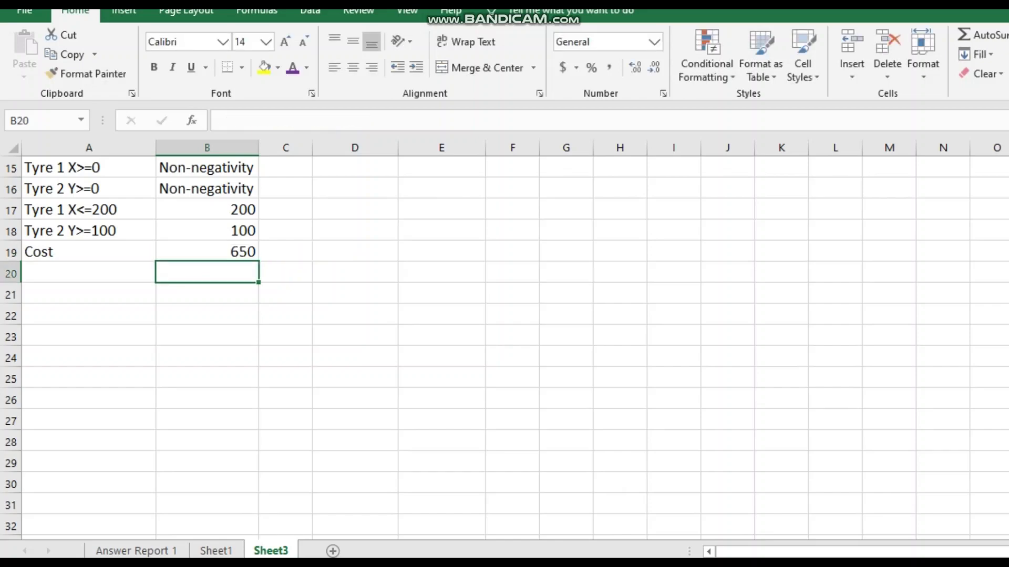
left_click(285, 251)
left_click(206, 230)
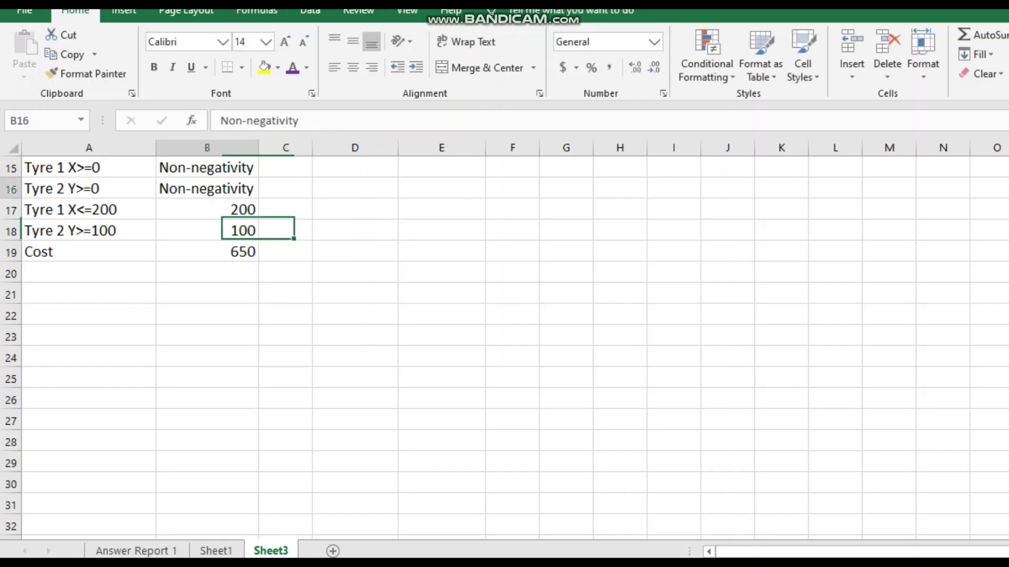
left_click(206, 188)
left_click(207, 209)
left_click(207, 251)
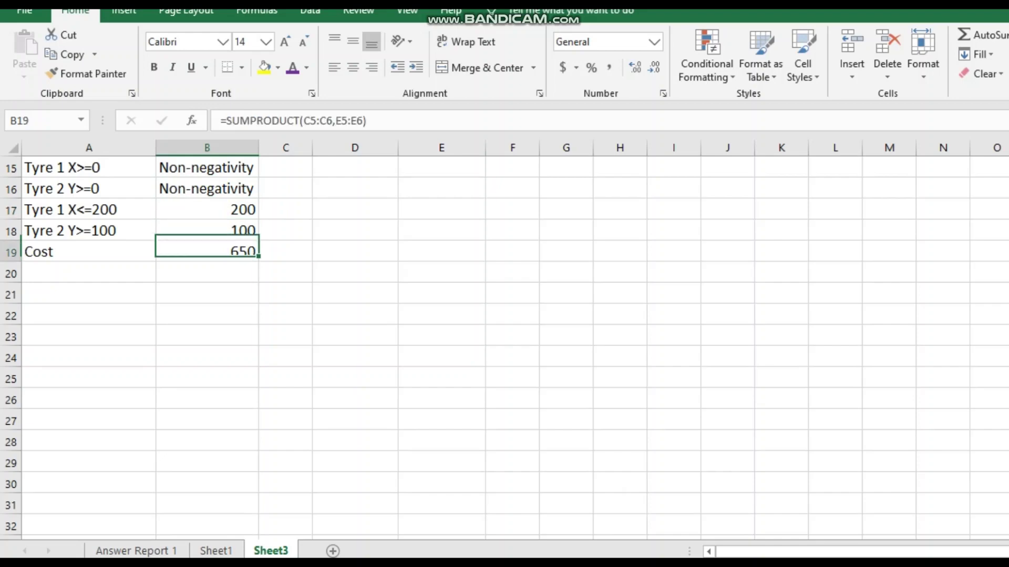
left_click(286, 251)
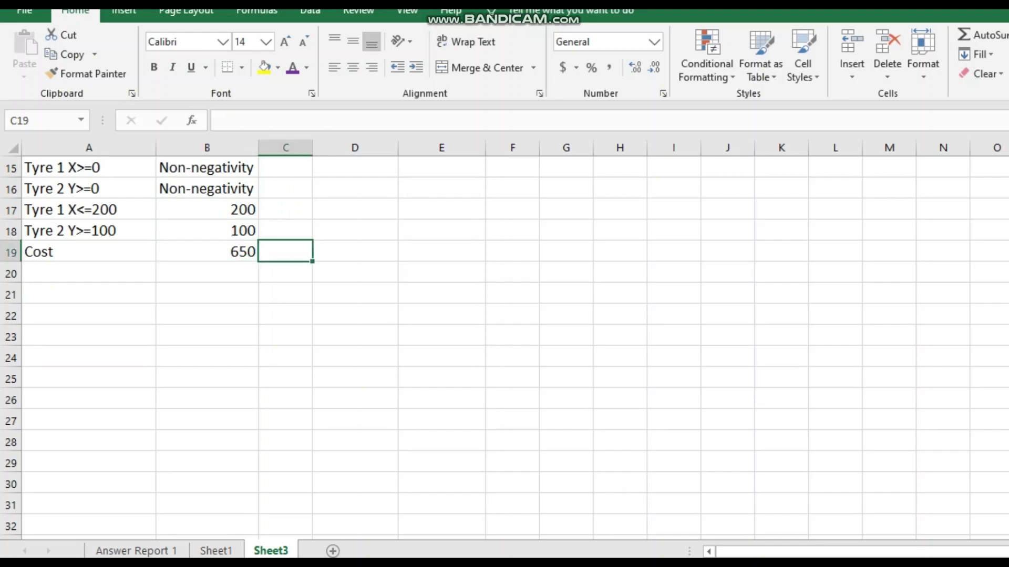
Complete the cost constraint label in A19 as Cost<=70000
double_click(89, 251)
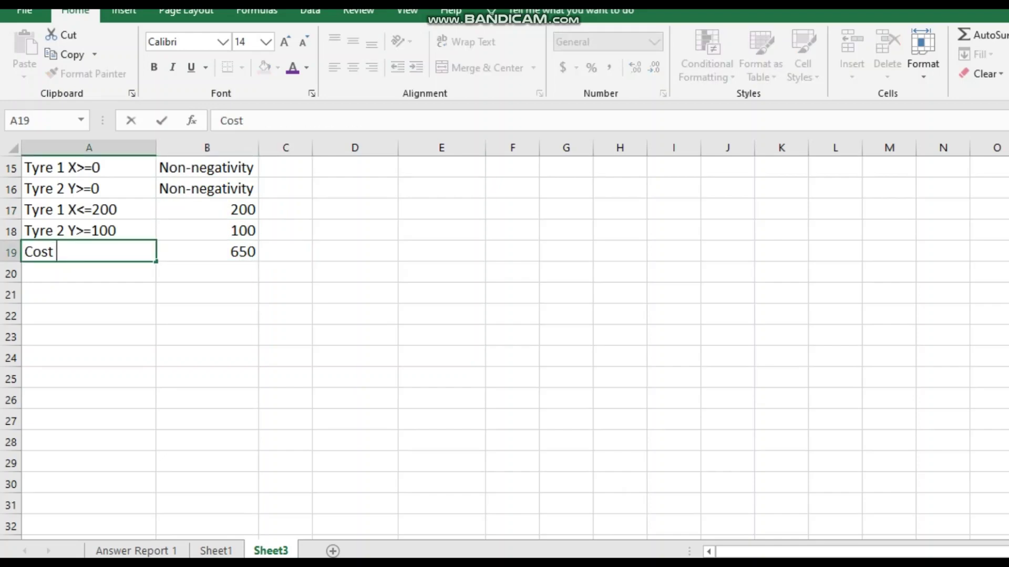
type(">")
type("=7")
key("BackSpace")
key("BackSpace")
key("BackSpace")
key("BackSpace")
type("<=70000")
key("Return")
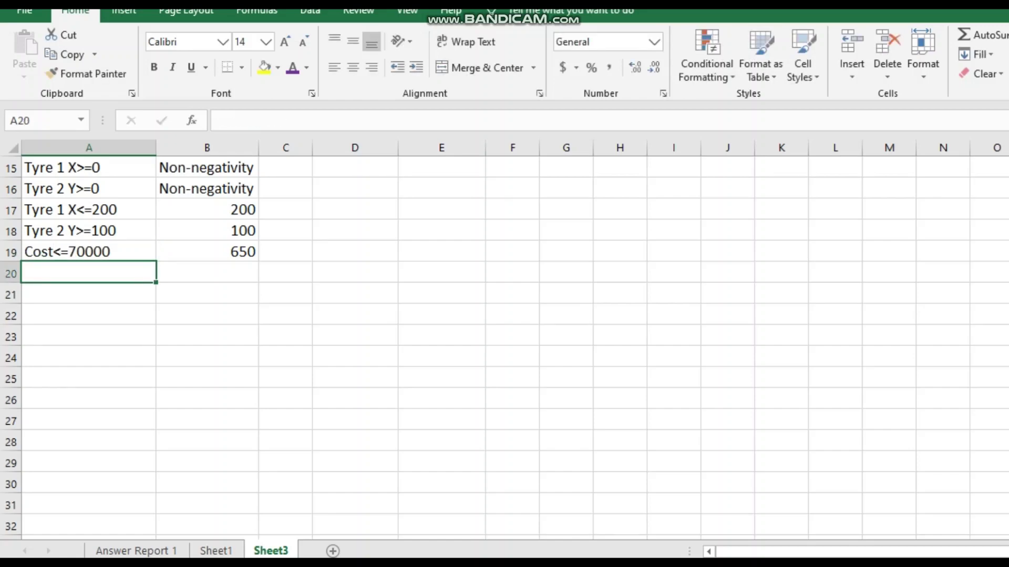
Enter the label Units of Tyre 1 in C20 and widen column C to fit it
left_click(354, 316)
scroll(355, 315, "up", 1)
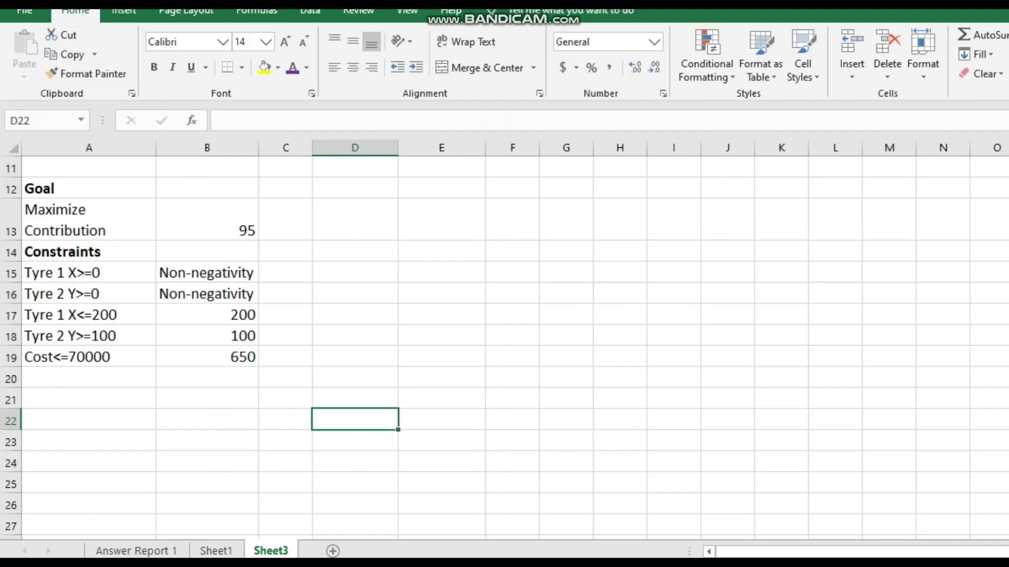
left_click(285, 377)
type("Units ")
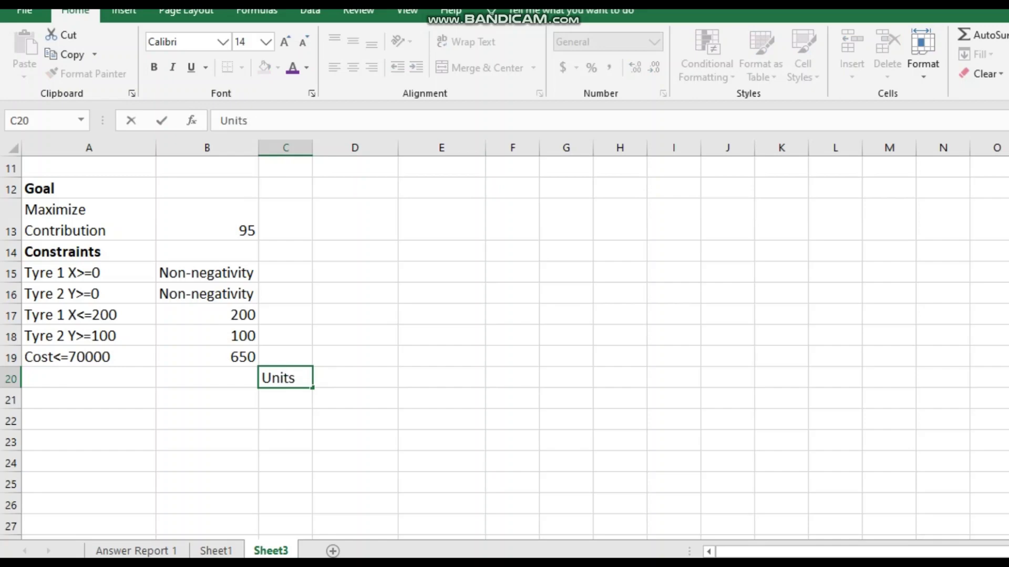
type("of Tyre ")
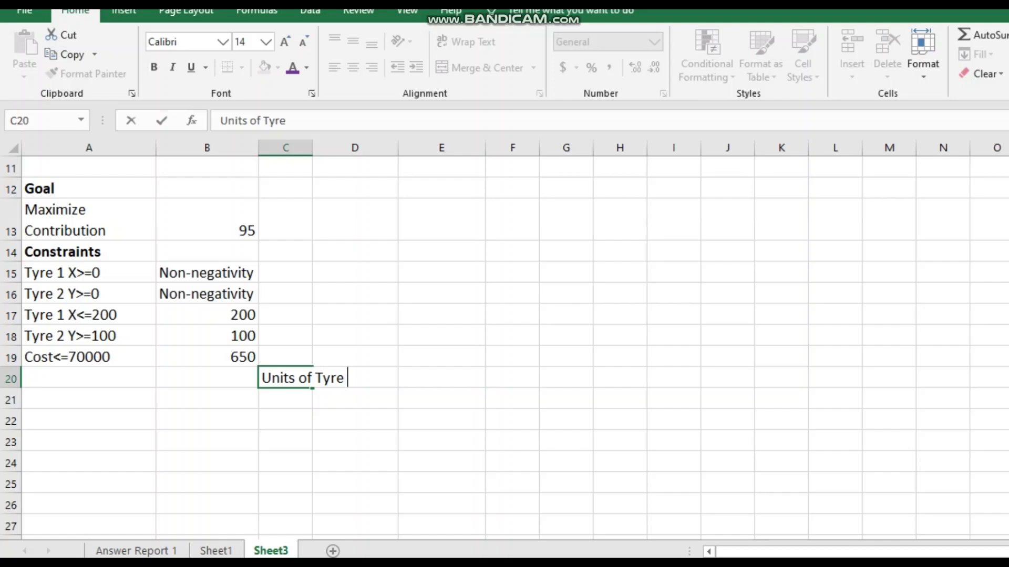
type("1")
left_click(355, 419)
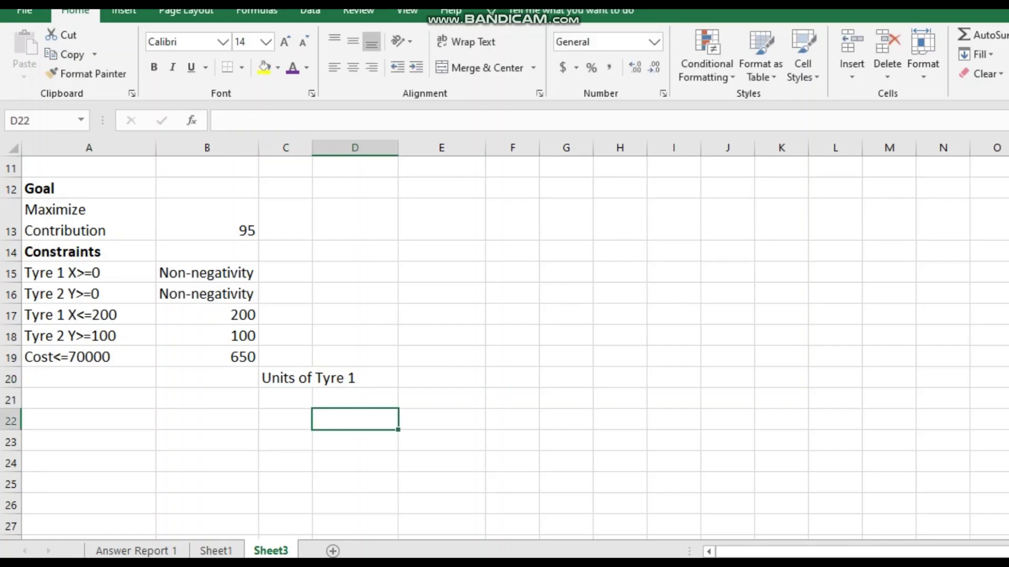
left_click_drag(312, 147, 365, 148)
Extend the label in C20 to Units of Tyre 1 to be produced and wrap its text
left_click(311, 378)
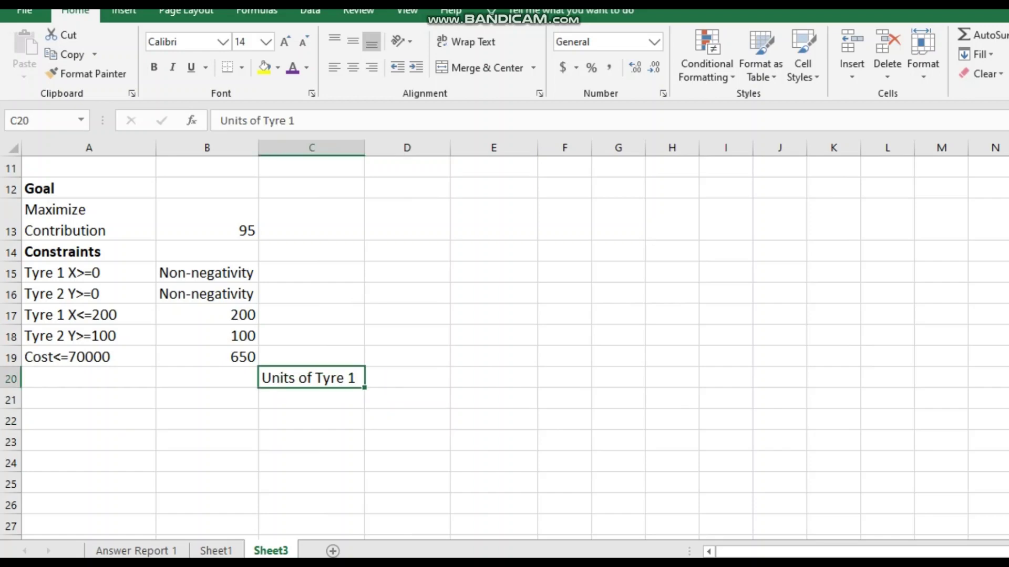
key("F2")
type("t")
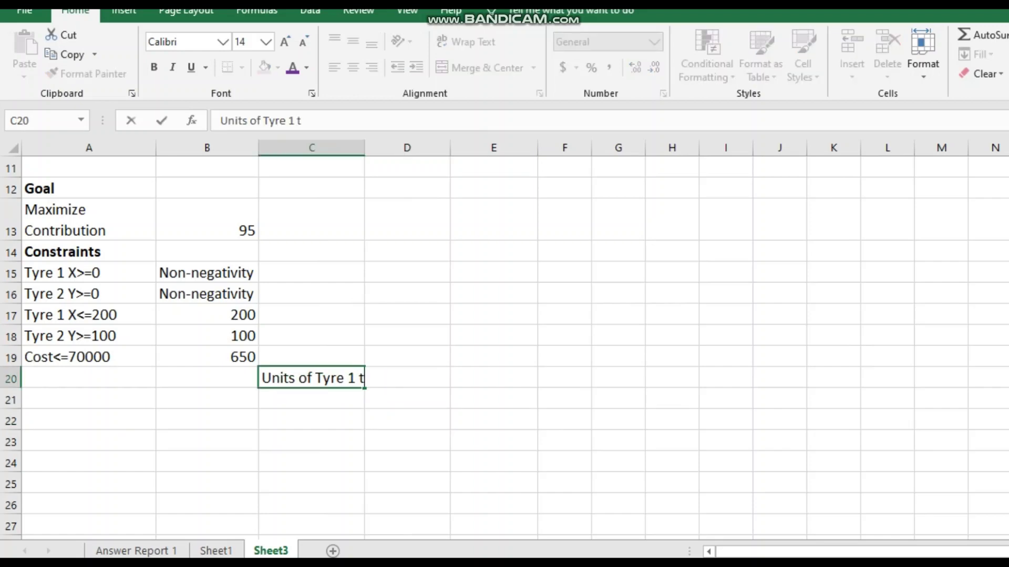
type("o be pr")
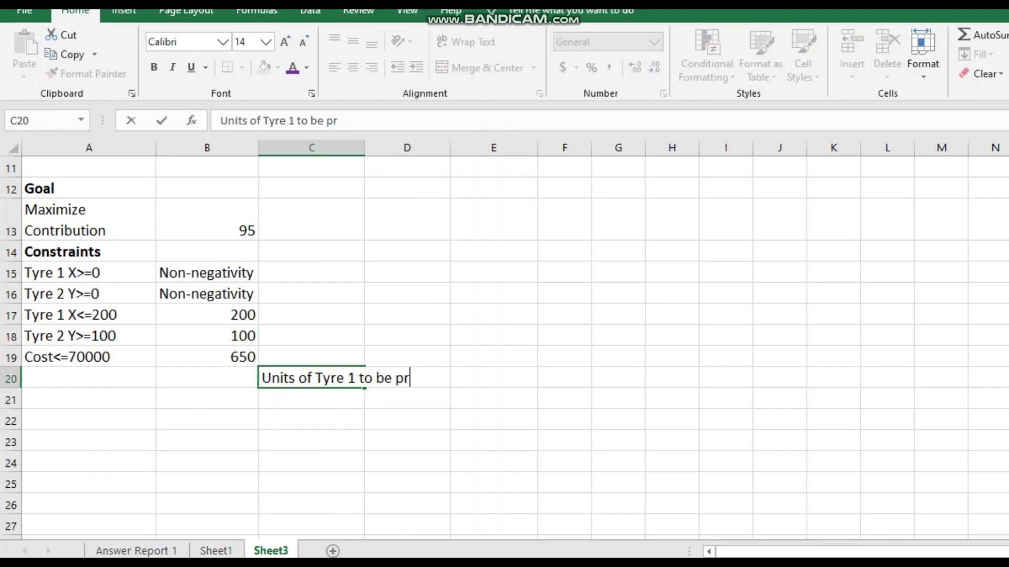
type("oduced")
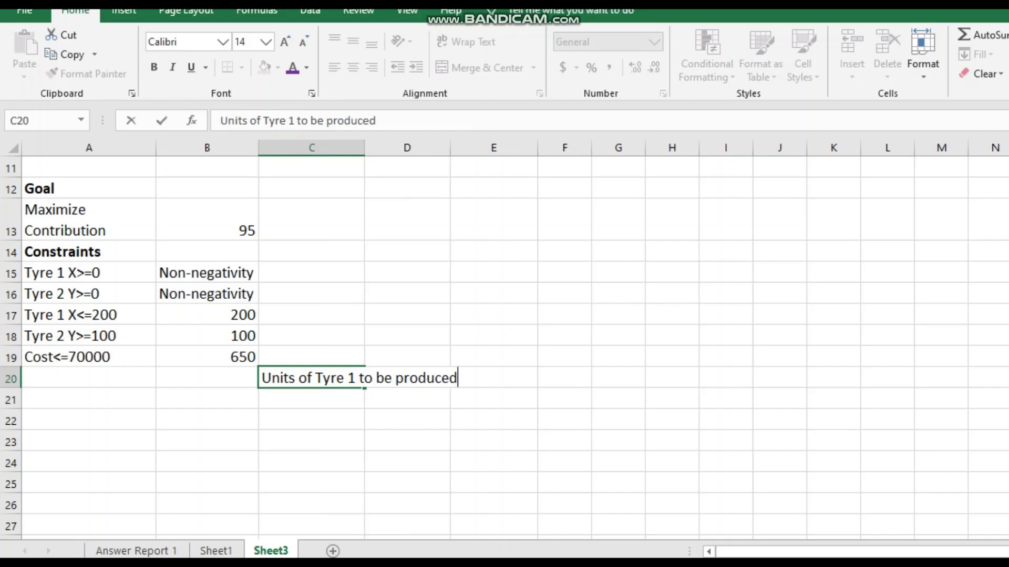
left_click(407, 441)
left_click(312, 378)
left_click(465, 41)
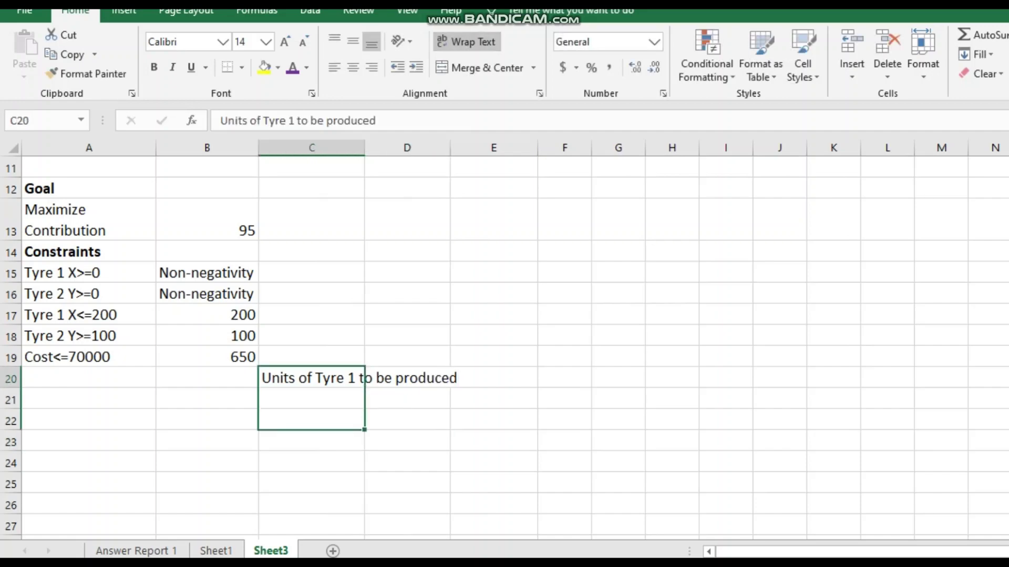
left_click(407, 398)
Copy the Tyre 1 units label from C20 into C21
left_click(312, 399)
right_click(302, 412)
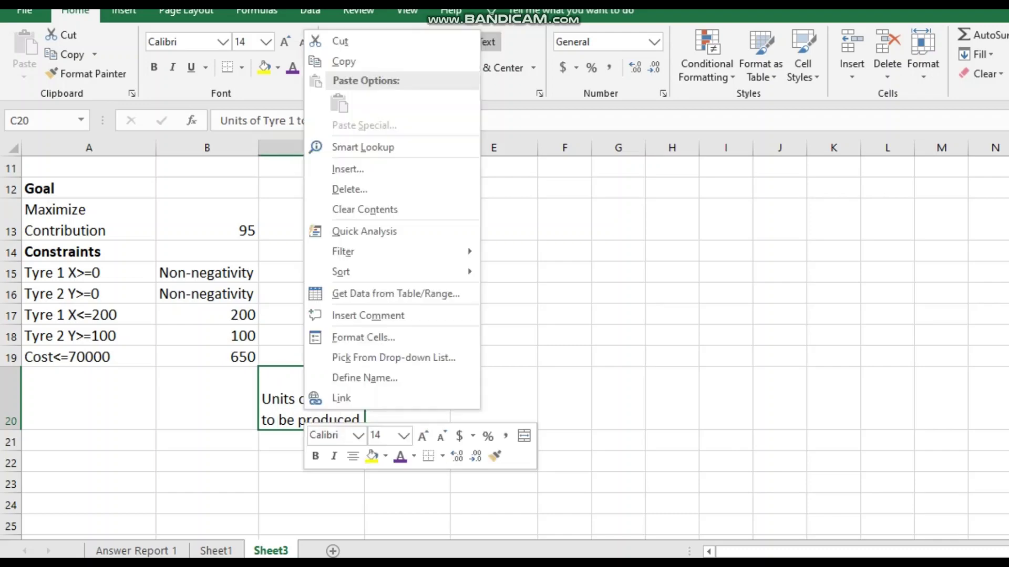
left_click(337, 61)
left_click(311, 441)
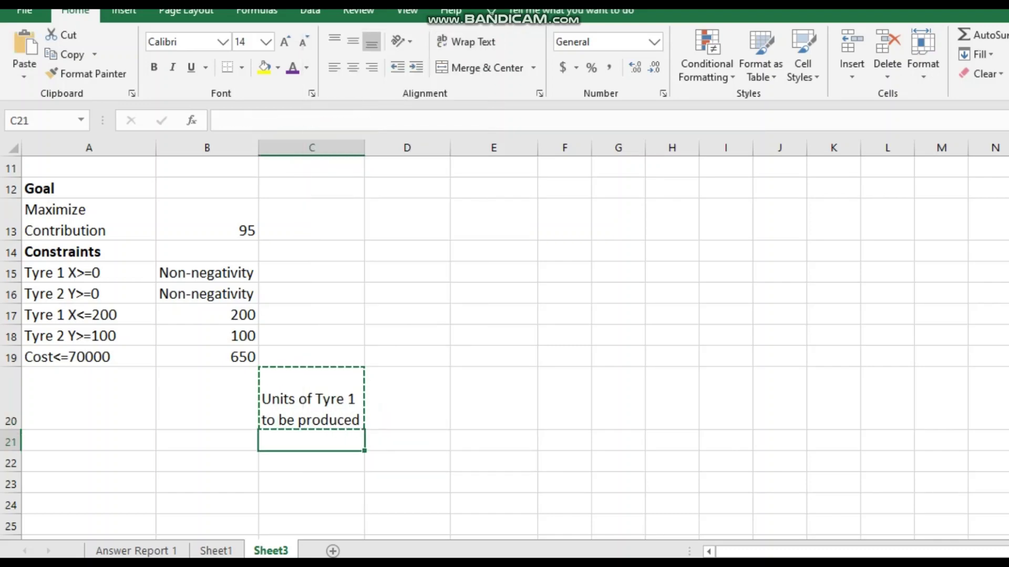
key("ctrl+v")
Change the copied label in C21 to Units of Tyre 2 to be produced
double_click(331, 462)
left_click(407, 462)
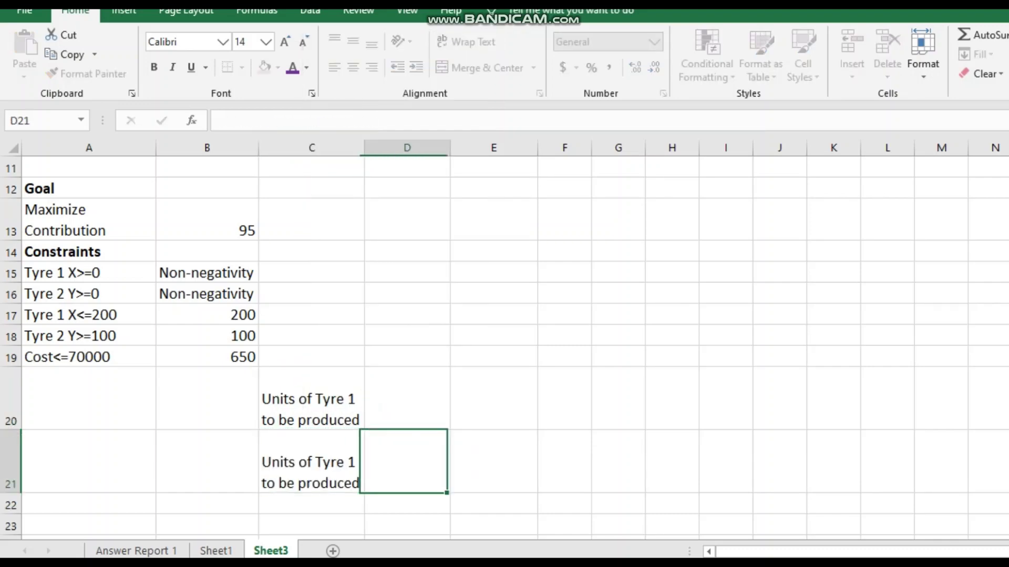
double_click(356, 462)
key("BackSpace")
type("2")
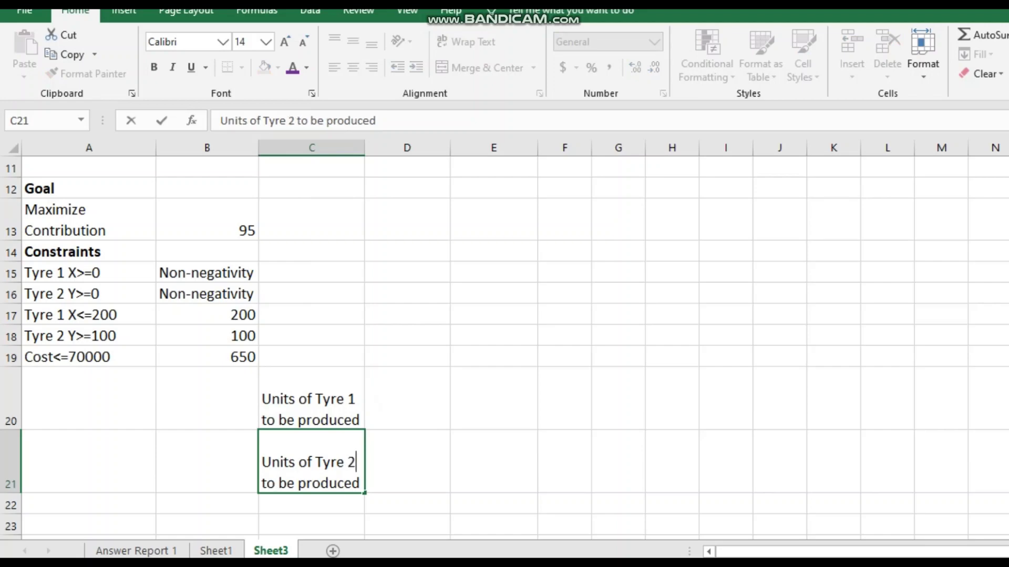
key("Tab")
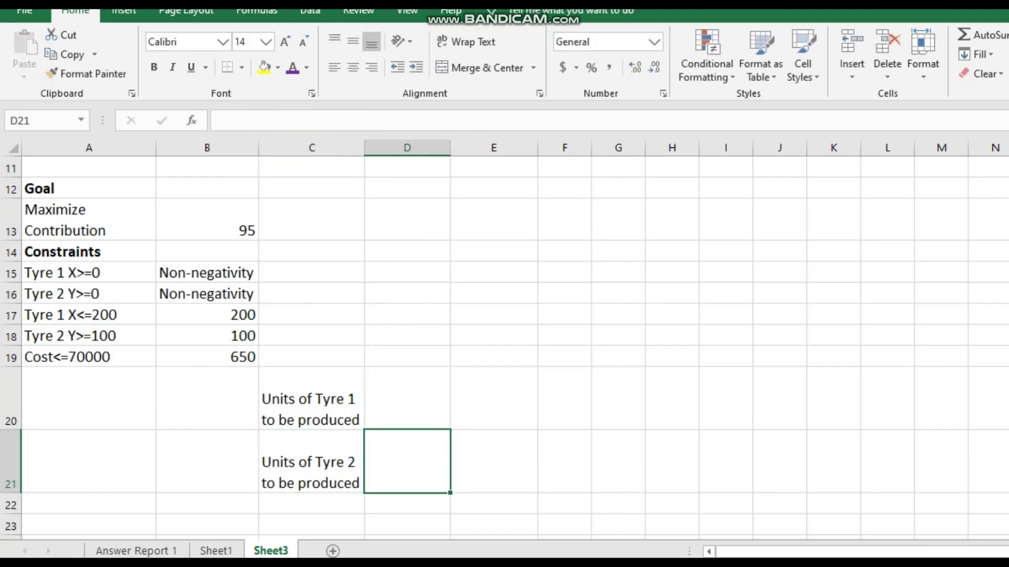
Enter the label Cost in C22, below the Tyre 2 units label
scroll(504, 347, "down", 1)
key("Return")
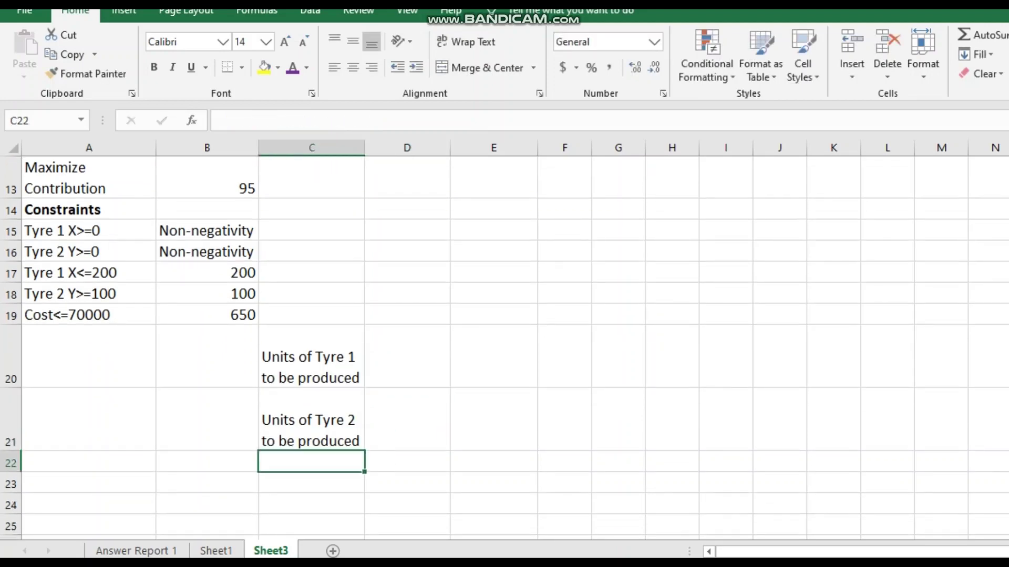
type("Cost")
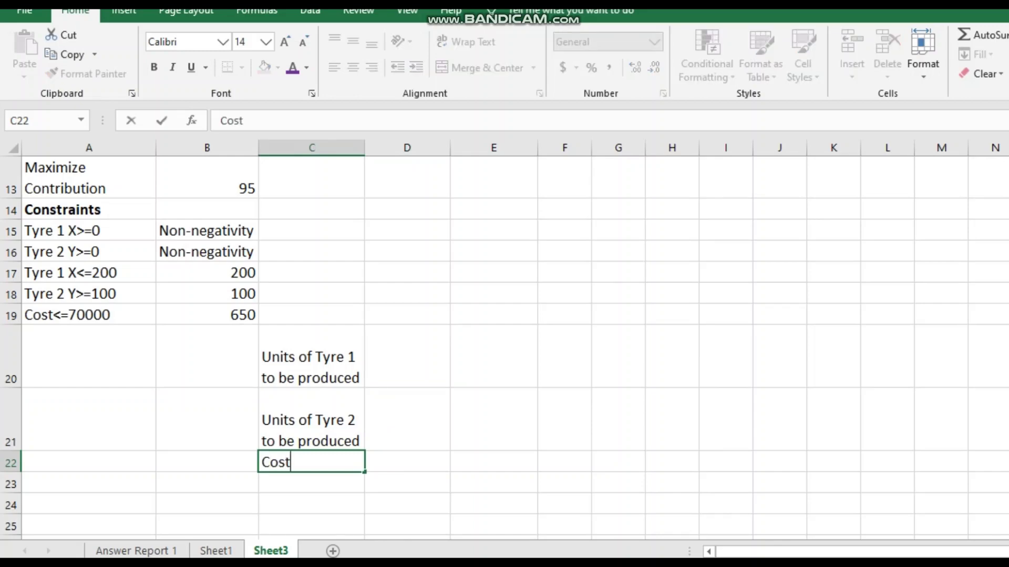
key("Return")
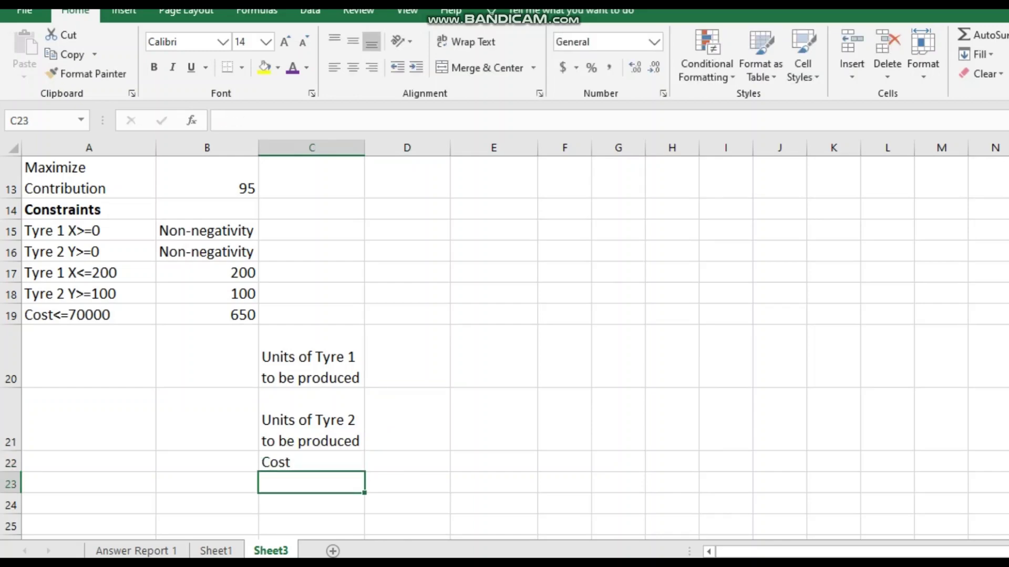
Link the Tyre 1 units cell D20 to the Tyre 1 units to be produced with =E5
left_click(407, 356)
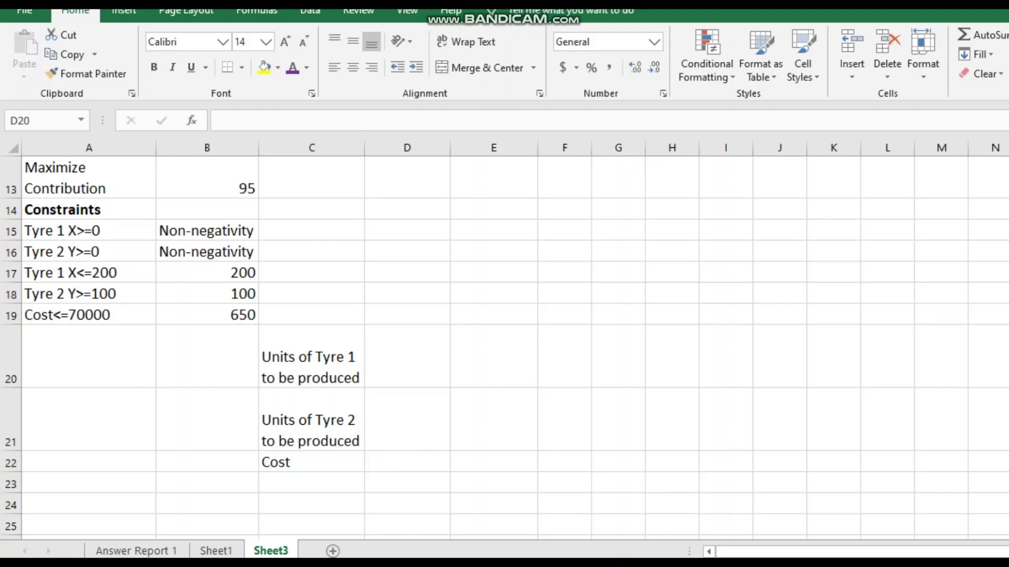
scroll(504, 316, "up", 1)
type("=")
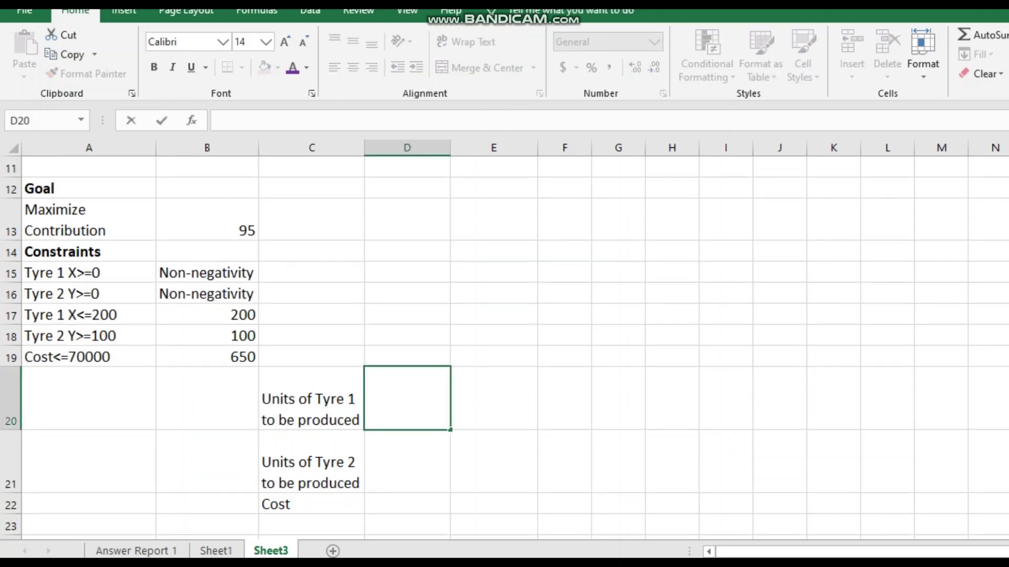
scroll(505, 346, "up", 4)
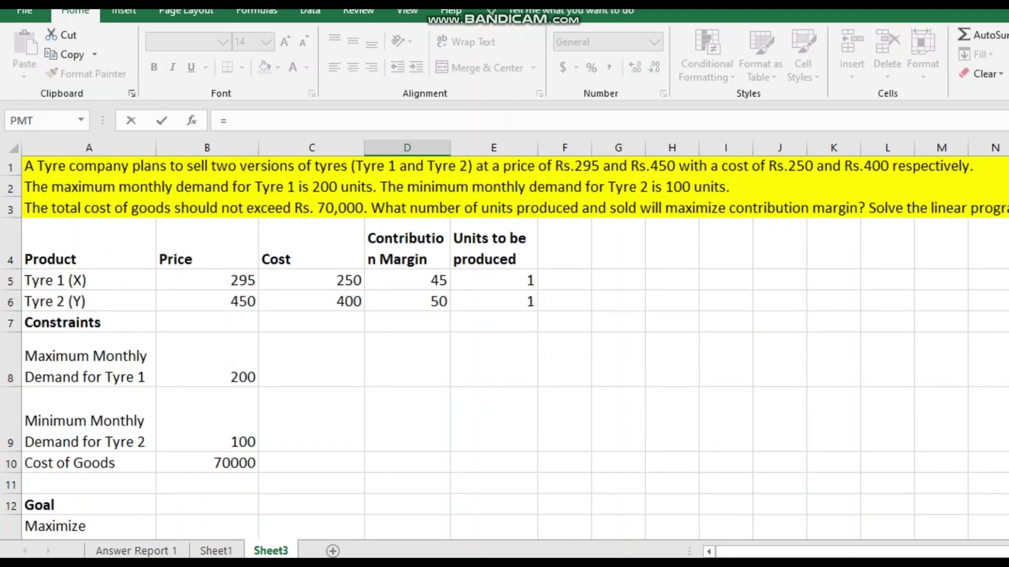
left_click(493, 282)
key("Return")
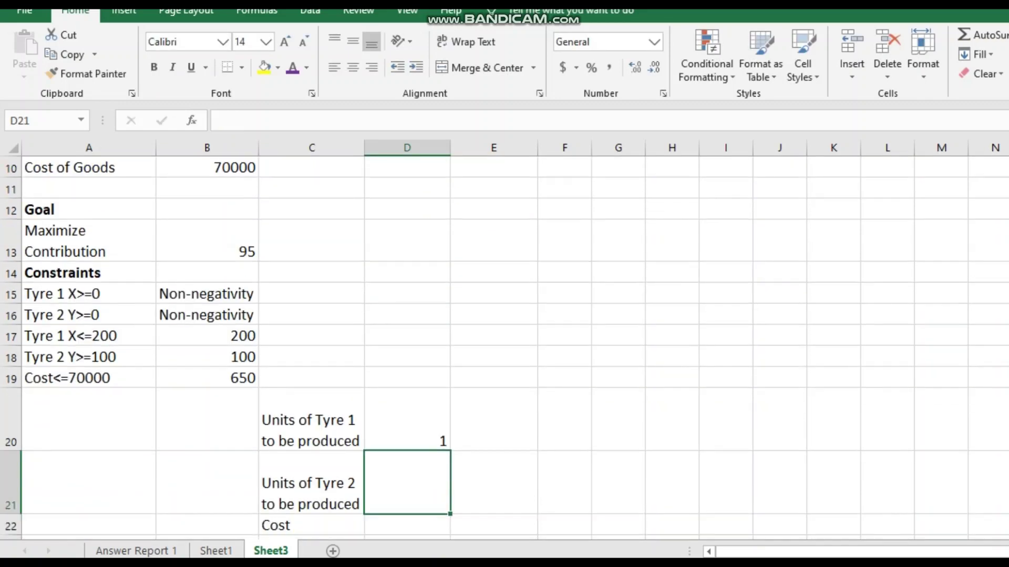
Link the Tyre 2 units cell D21 to the Tyre 2 units to be produced with =E6
type("=")
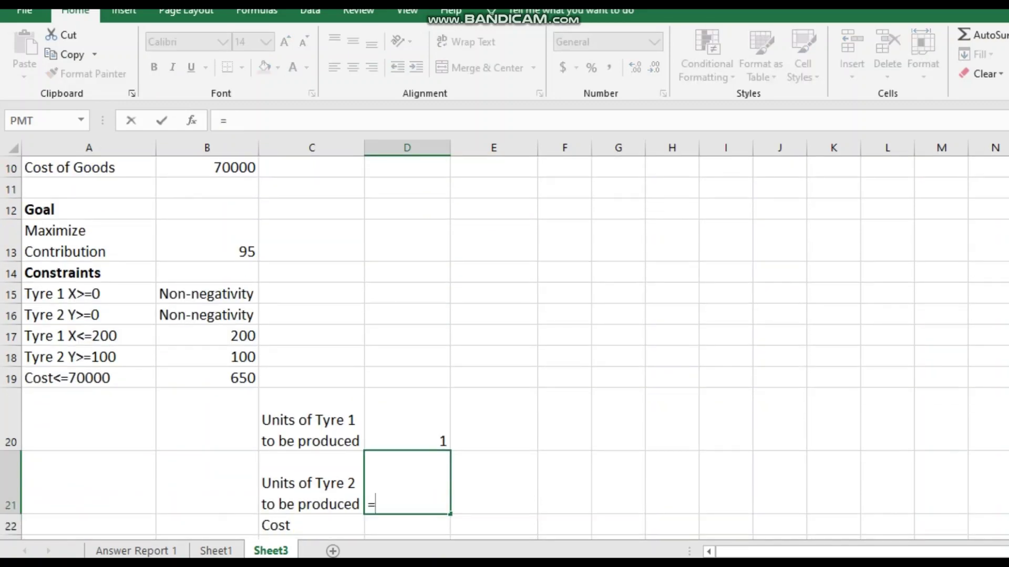
scroll(505, 347, "up", 2)
scroll(504, 346, "up", 1)
left_click(494, 281)
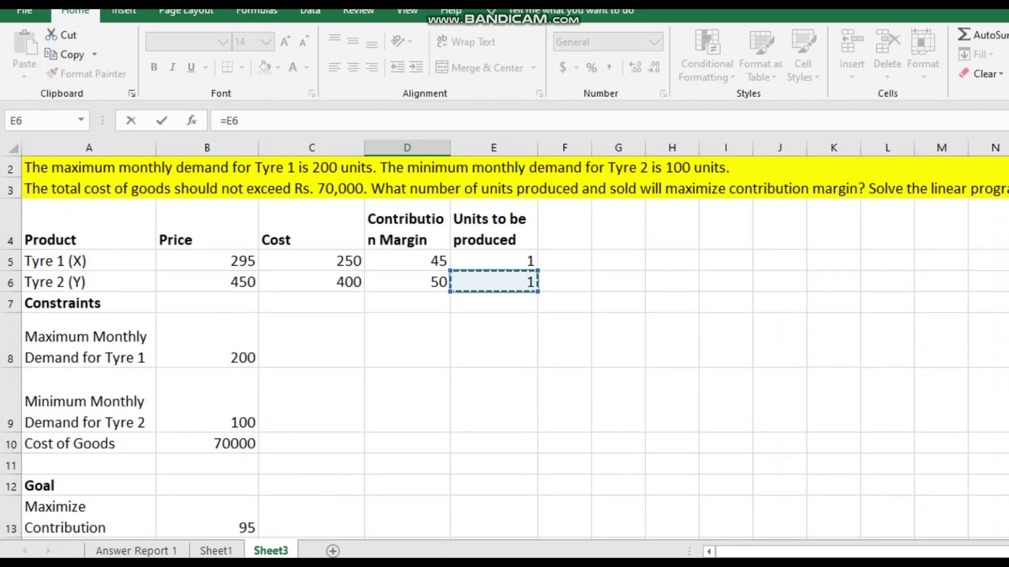
key("Return")
Calculate the total cost in D22 with =SUMPRODUCT(C5:C6,E5:E6)
scroll(504, 347, "down", 1)
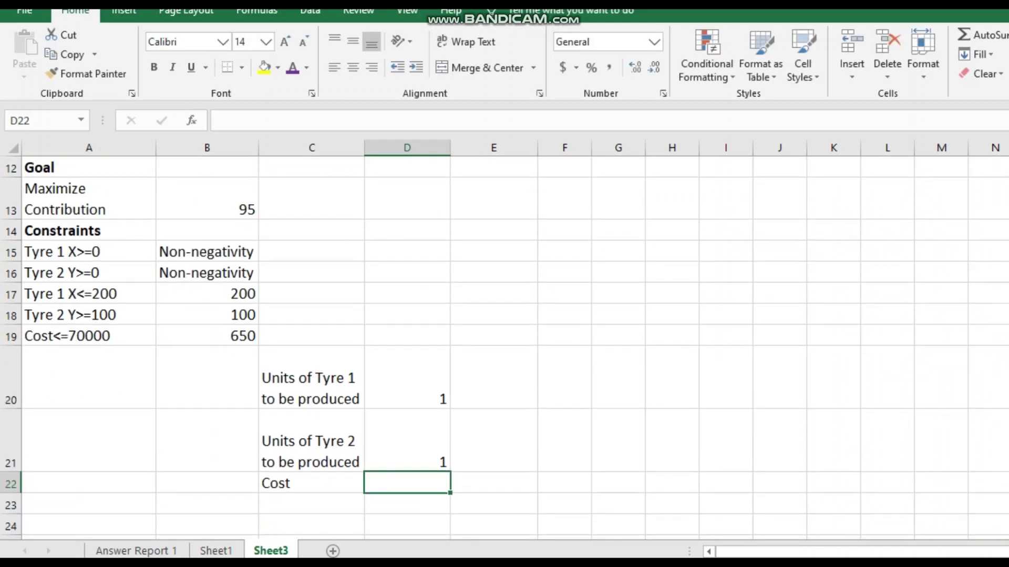
type("=")
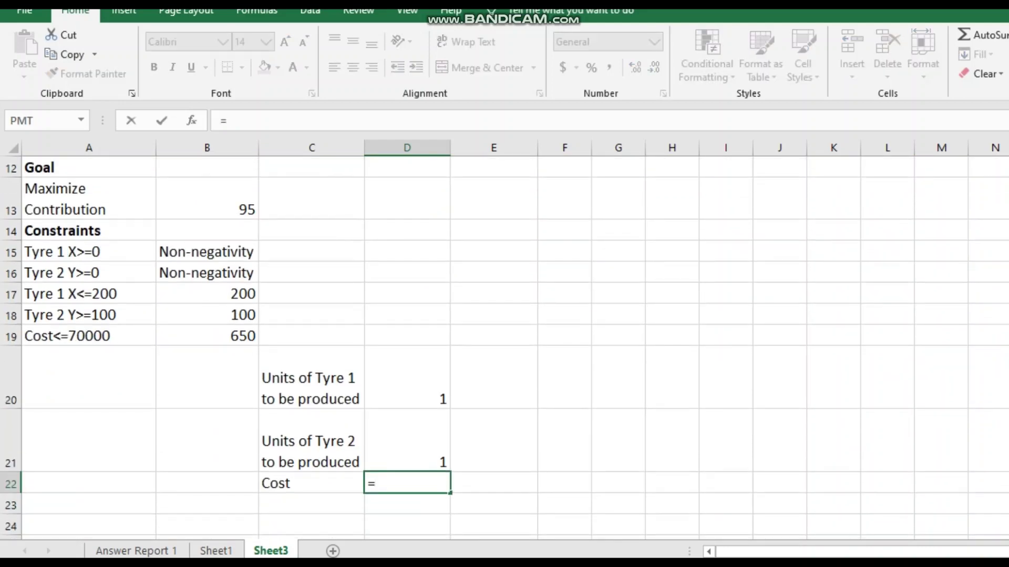
type("sum")
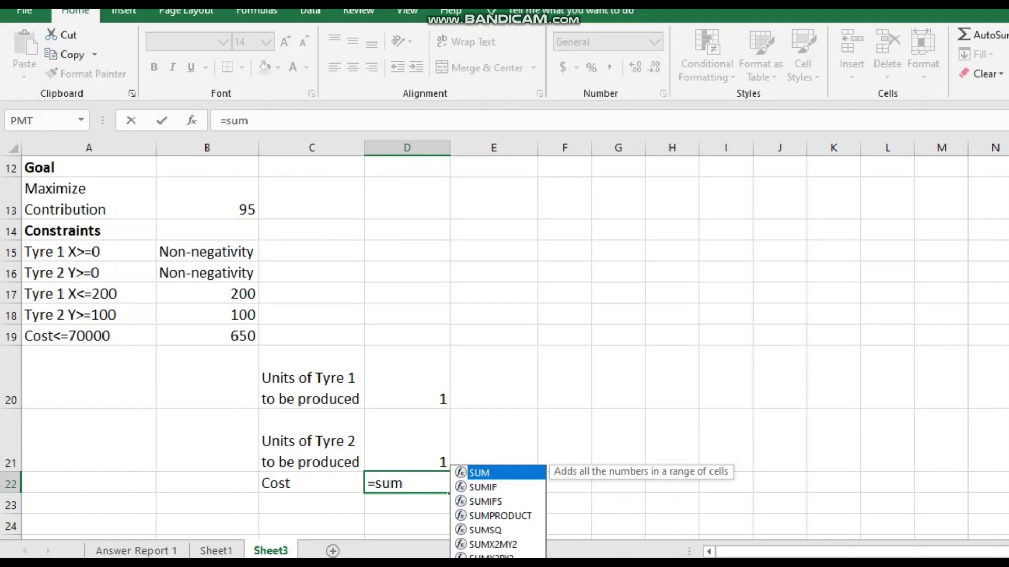
key("Down")
key("Down")
key("Down")
key("Tab")
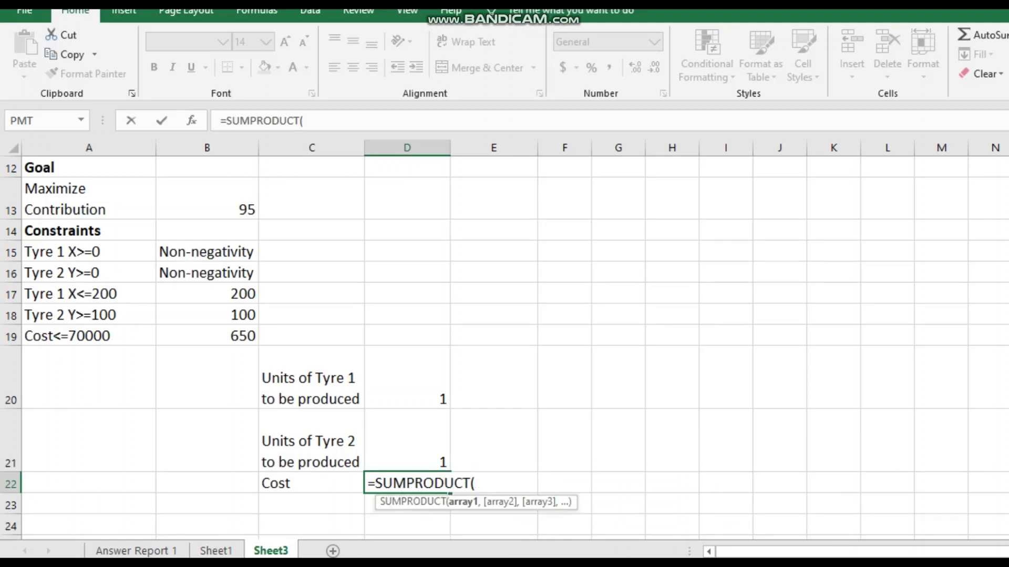
scroll(505, 347, "up", 4)
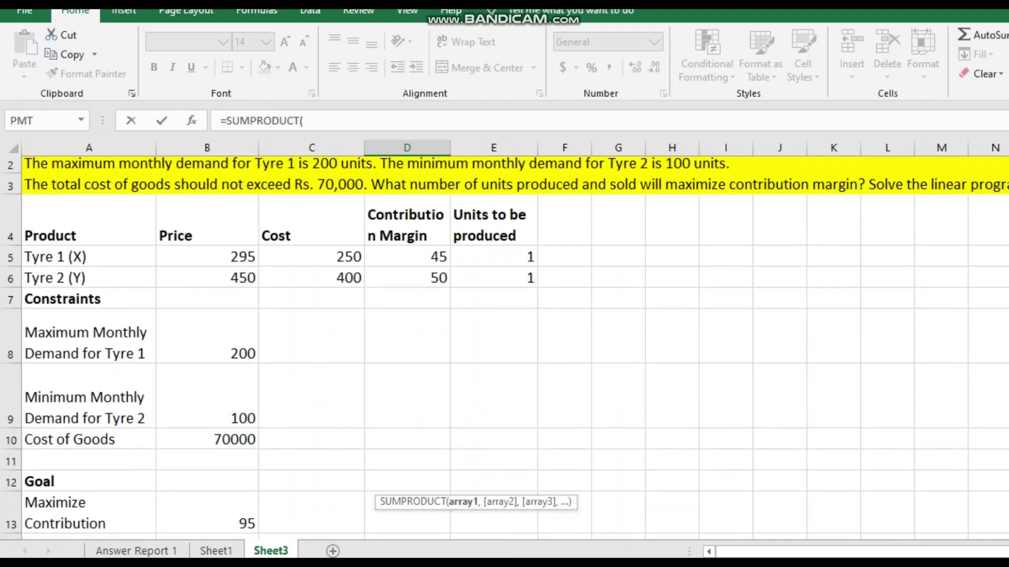
left_click_drag(336, 262, 357, 283)
type(",")
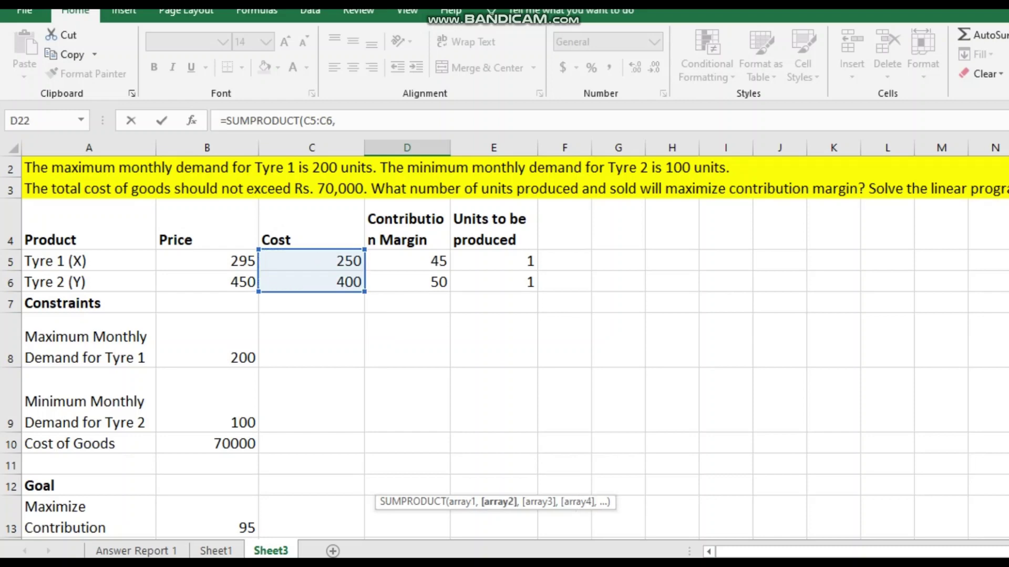
mouse_move(494, 261)
left_mouse_down()
mouse_move(494, 282)
mouse_move(494, 261)
left_mouse_up()
left_click(493, 282)
scroll(504, 347, "down", 4)
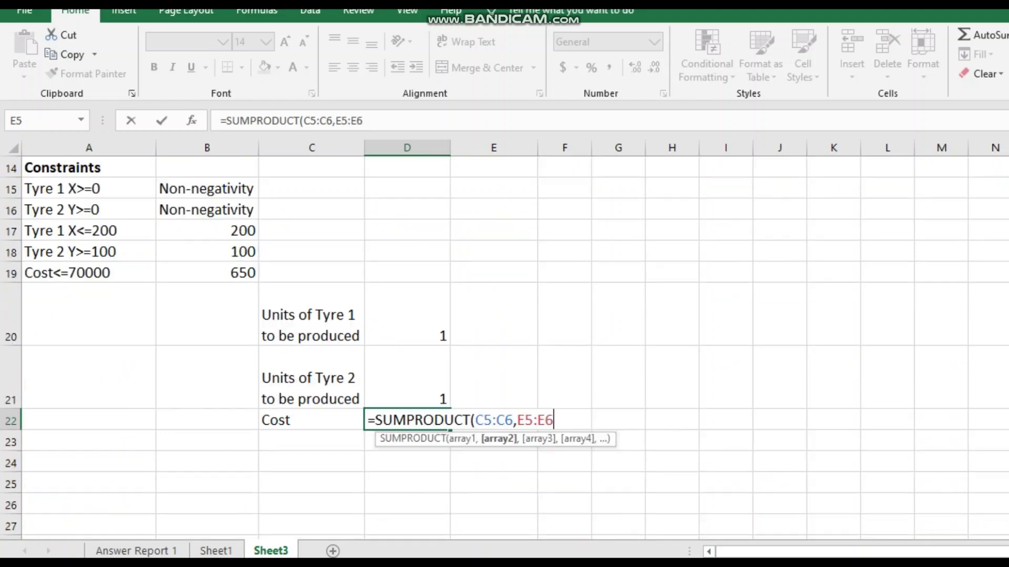
type(")")
key("Return")
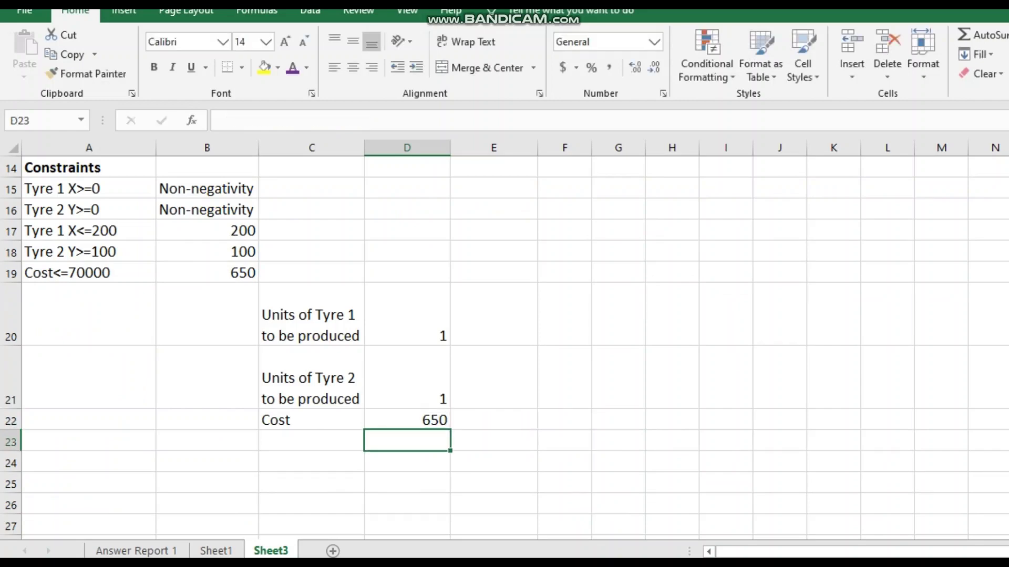
Enter the Tyre 1 constraint beside its units, with <= in E20 and 200 in F20
key("Up")
key("Up")
key("Up")
key("Right")
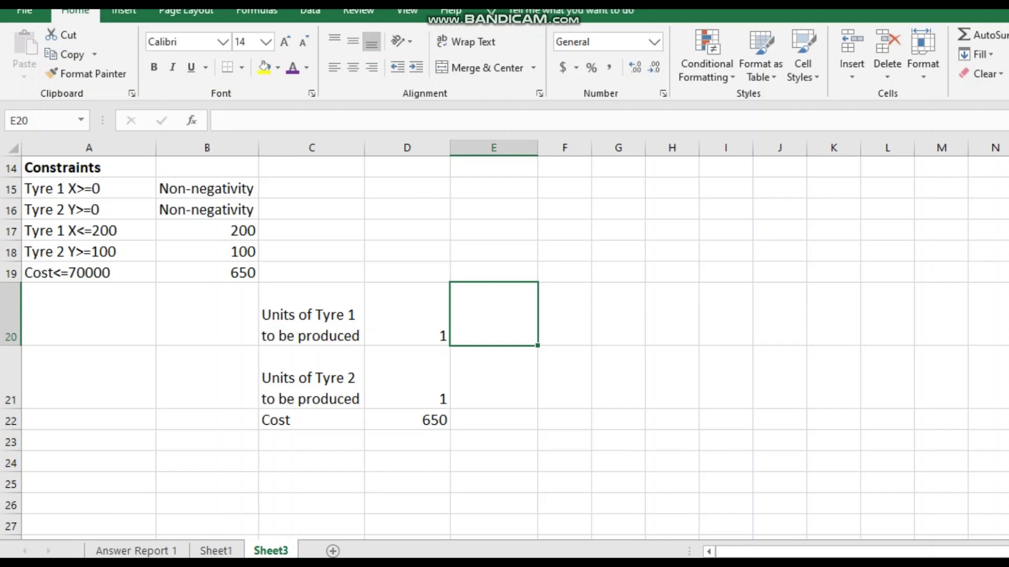
type("<=")
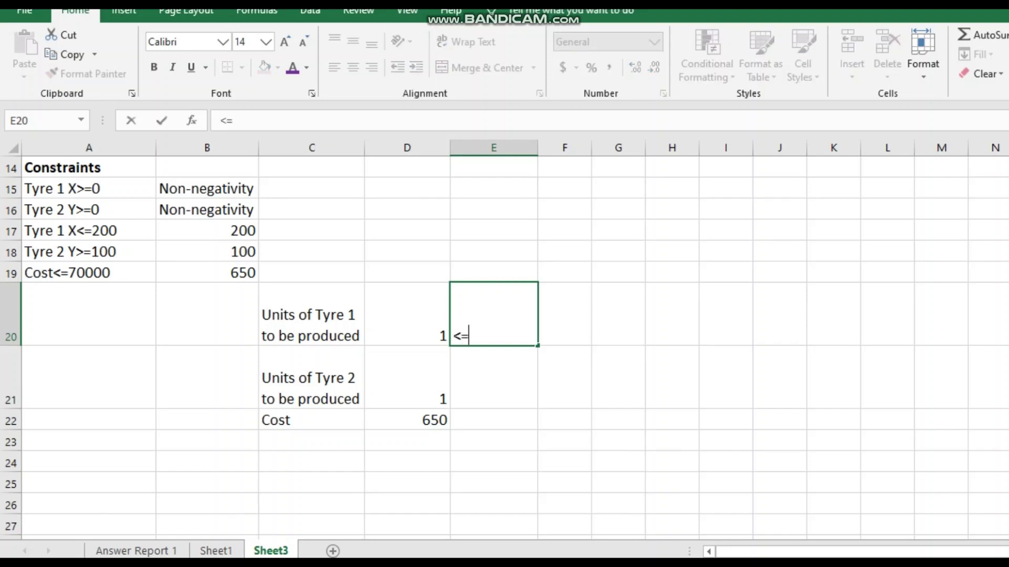
key("Tab")
type("200")
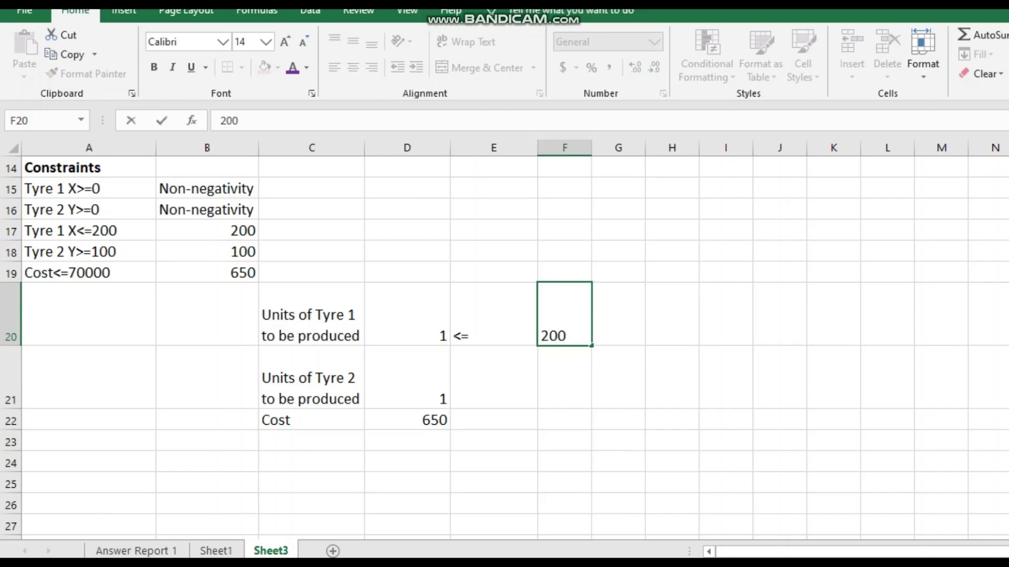
key("Return")
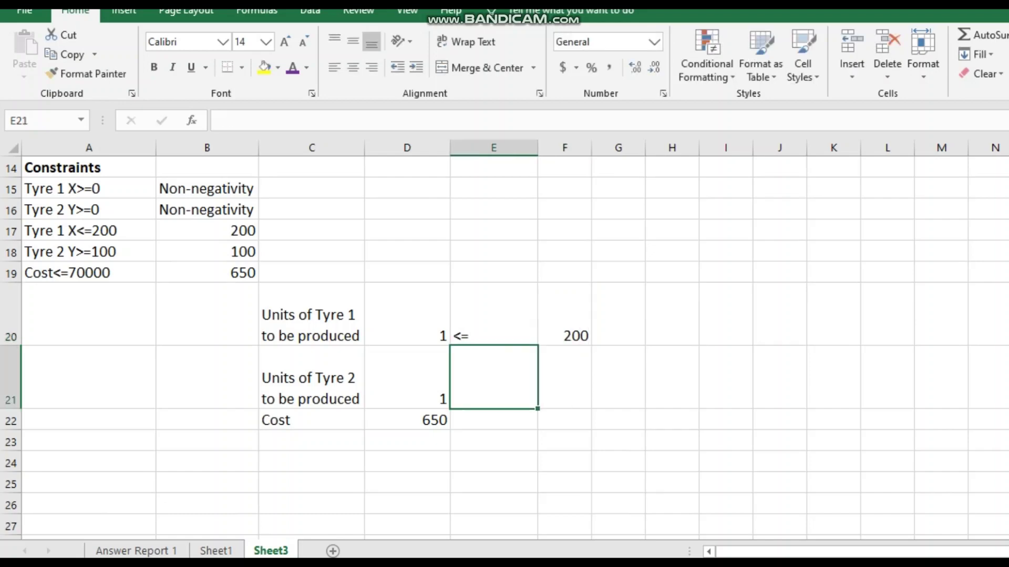
Enter the Tyre 2 constraint beside its units, with >= in E21 and 100 in F21
type(">=")
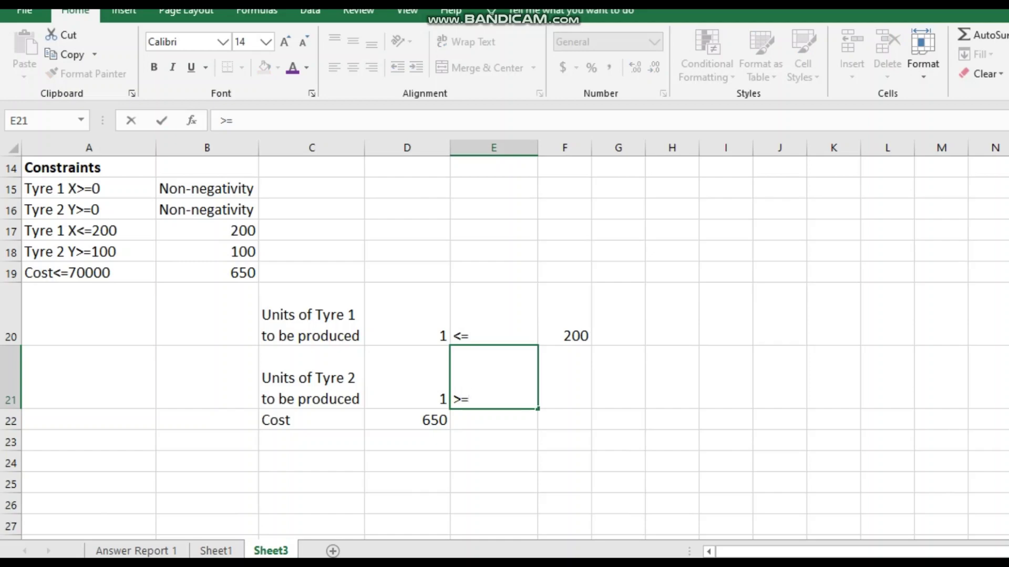
key("Tab")
type("100")
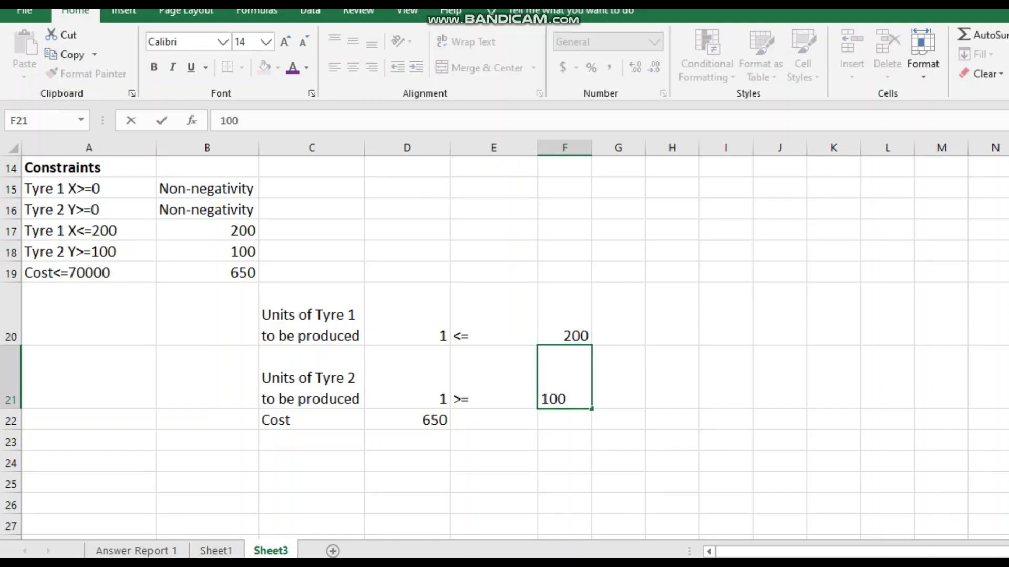
key("Return")
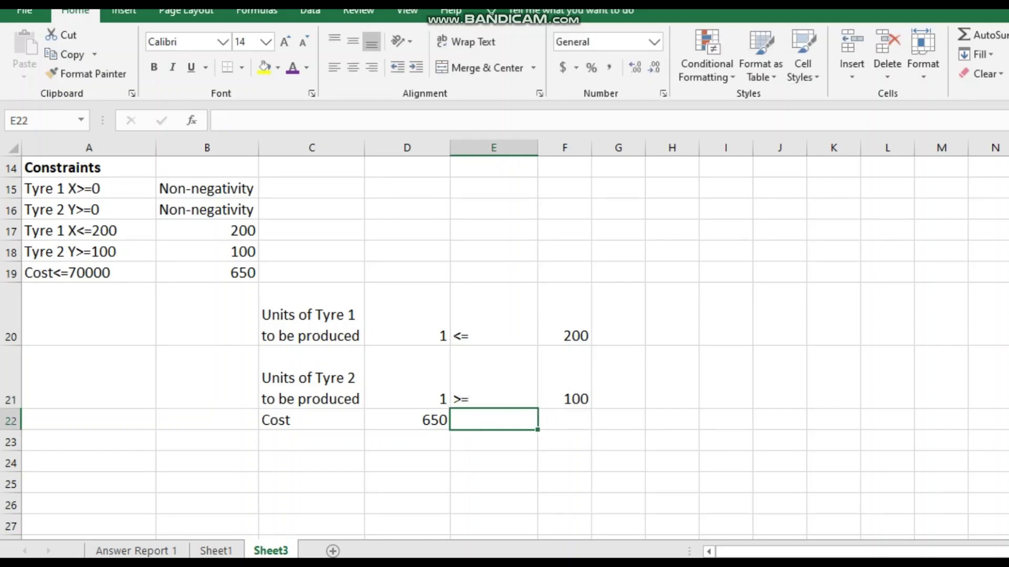
Enter the cost constraint in row 22, with <= in E22 and 70000 in F22
type("<=")
key("Tab")
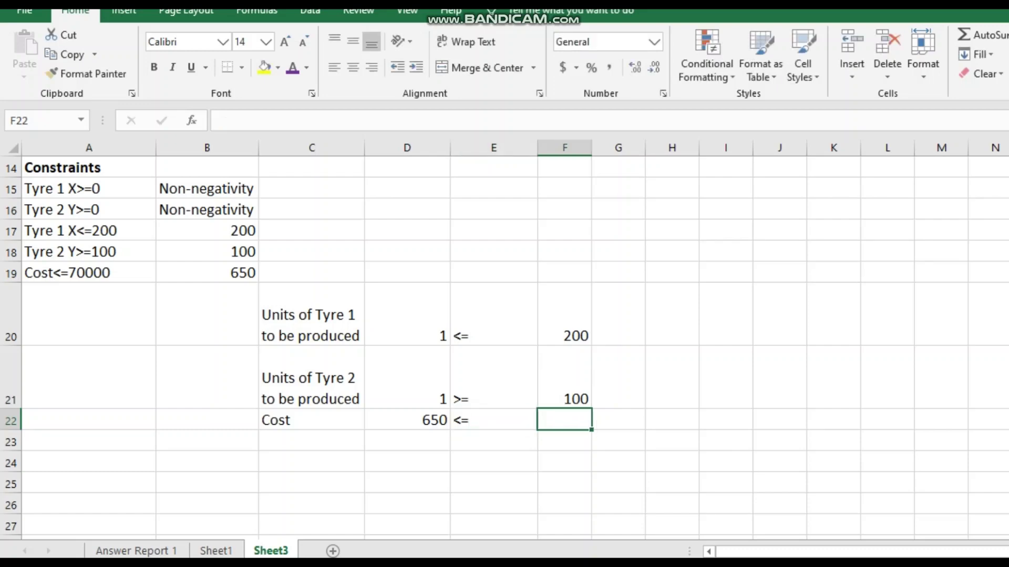
type("70000")
key("Return")
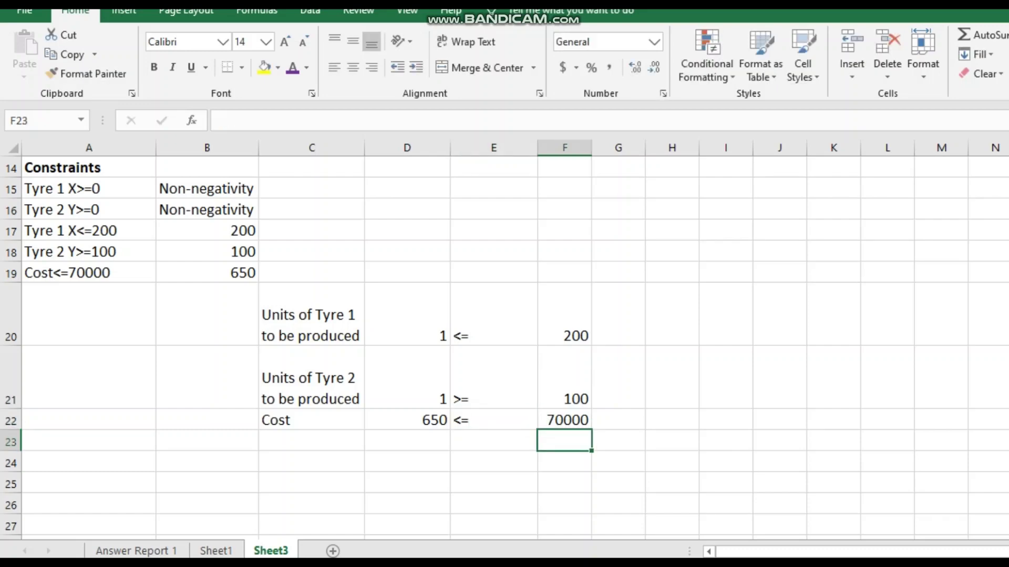
Replace the typed limit in F20 with a link to the Tyre 1 maximum monthly demand, =B8
left_click_drag(311, 314, 565, 420)
left_click(618, 314)
left_click(564, 314)
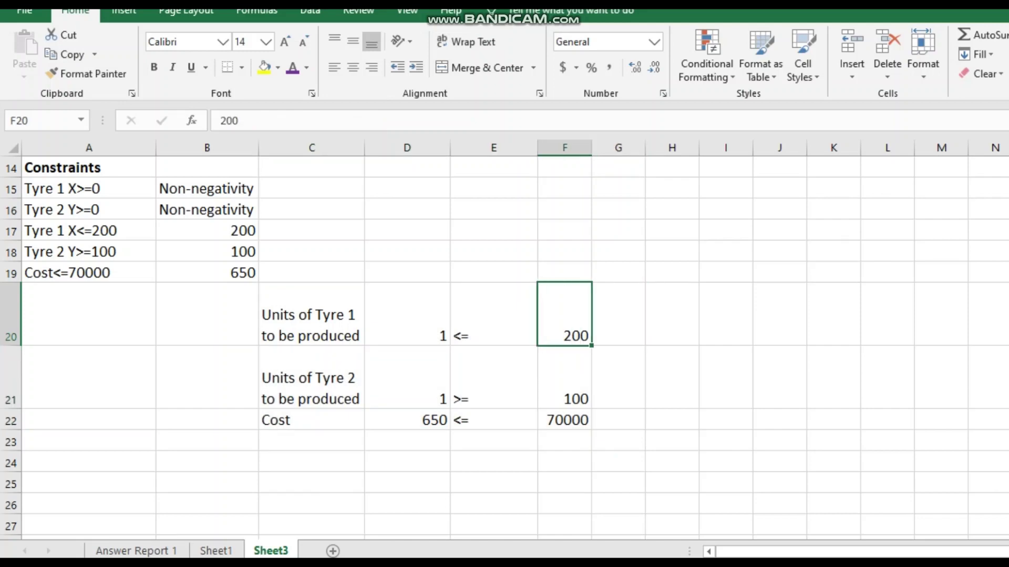
key("Delete")
type("=")
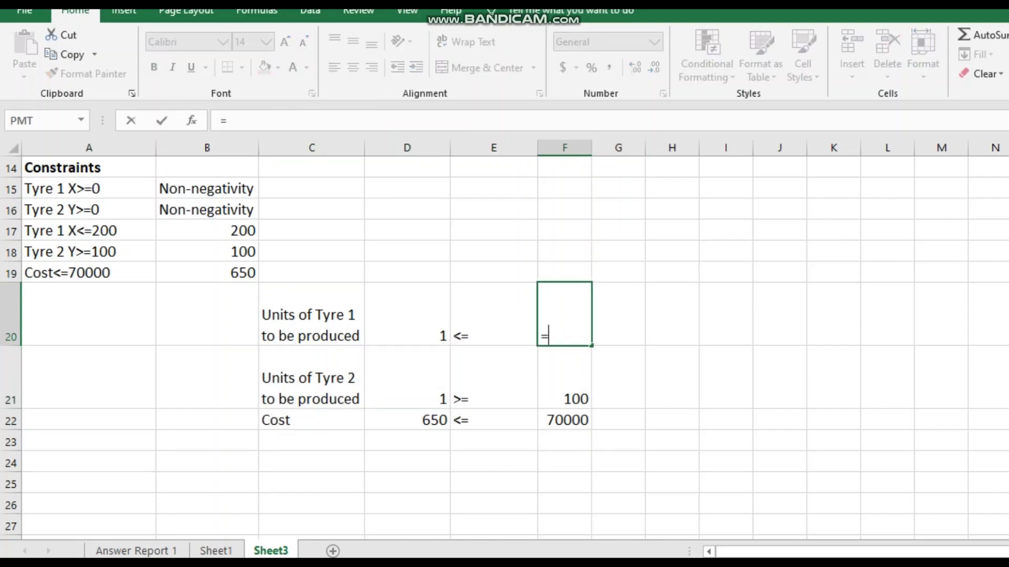
scroll(504, 342, "up", 3)
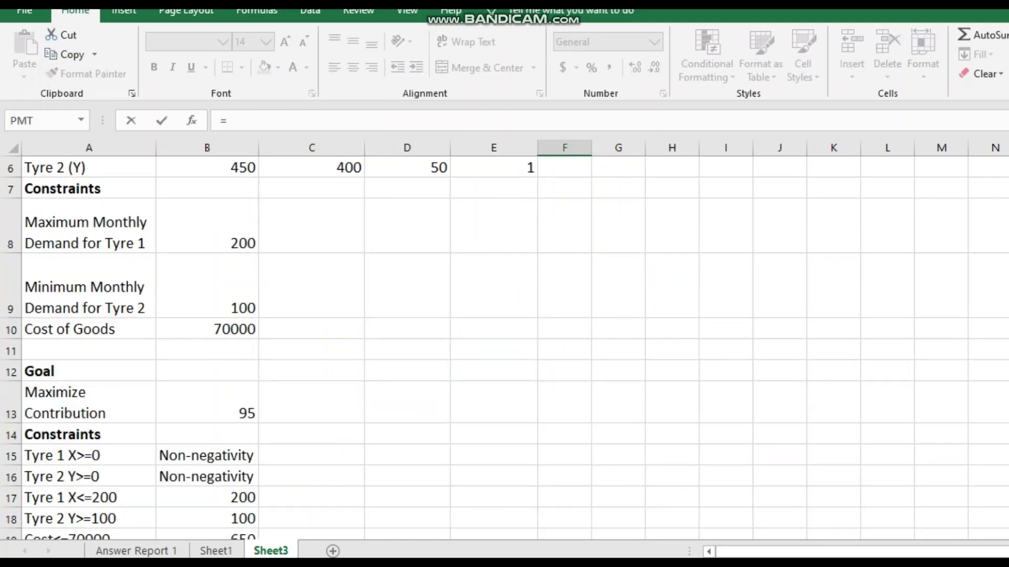
scroll(504, 347, "down", 1)
scroll(504, 346, "up", 1)
scroll(504, 342, "up", 1)
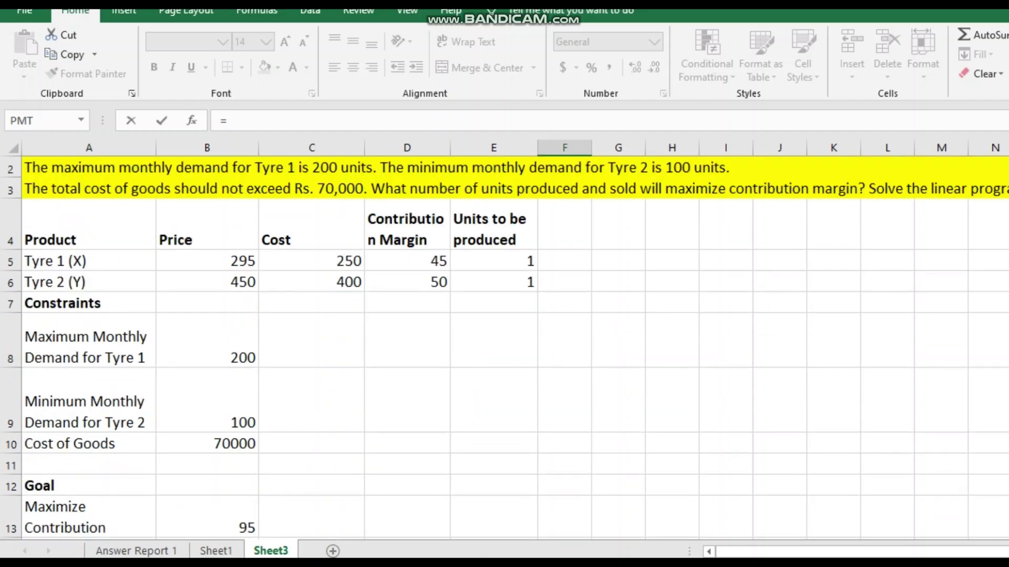
scroll(505, 341, "down", 1)
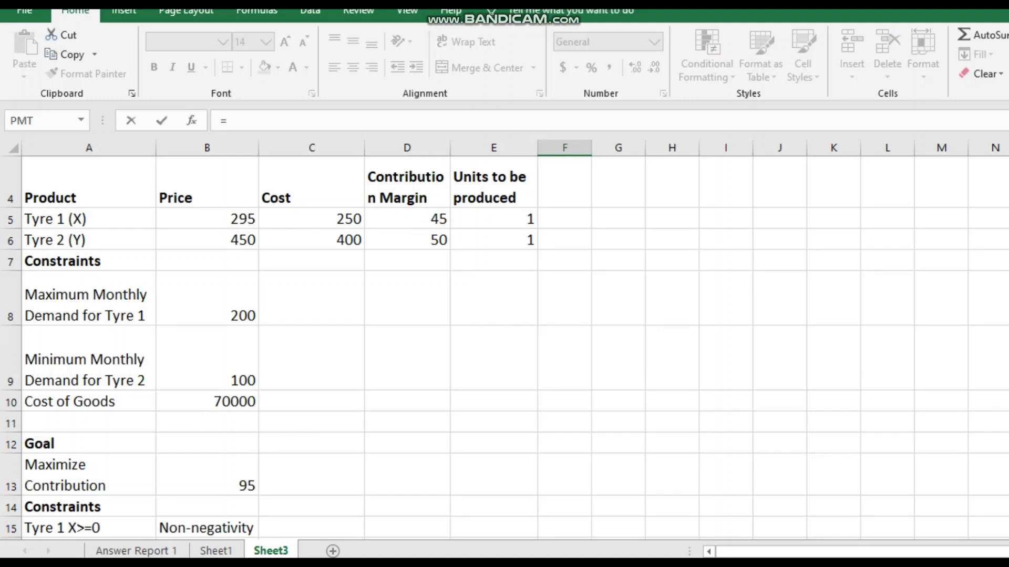
left_click(207, 298)
scroll(505, 346, "down", 4)
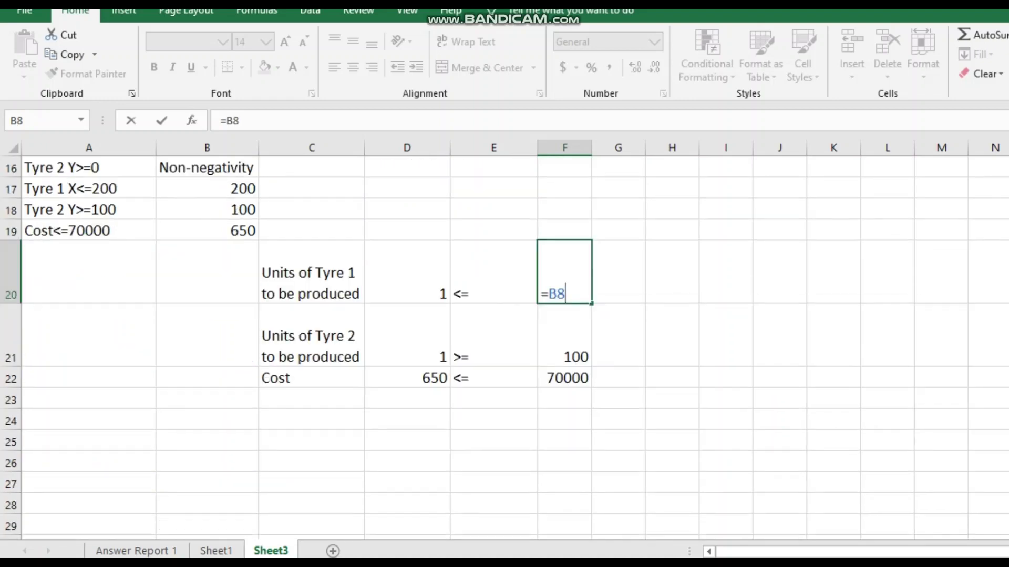
key("Return")
Replace the typed limit in F21 with a link to the Tyre 2 minimum monthly demand, =B9
key("F2")
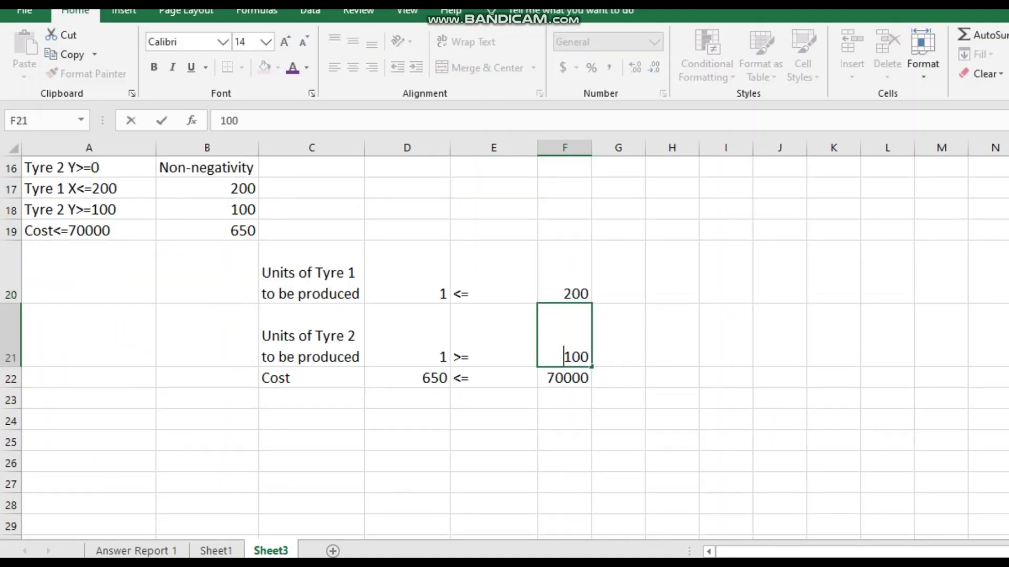
key("BackSpace")
key("BackSpace")
key("BackSpace")
type("=")
scroll(581, 353, "up", 2)
scroll(504, 346, "up", 1)
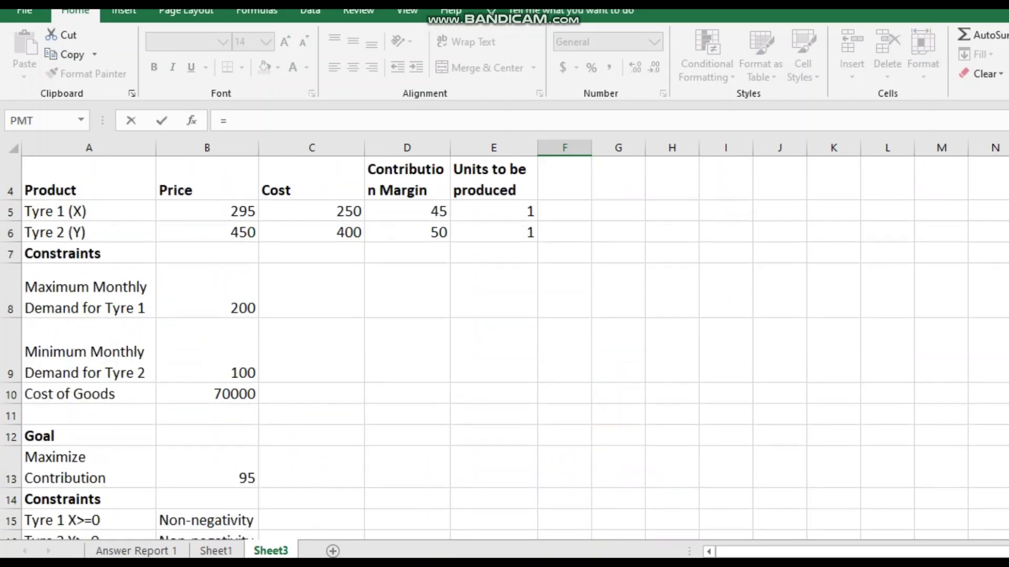
left_click(206, 358)
key("Return")
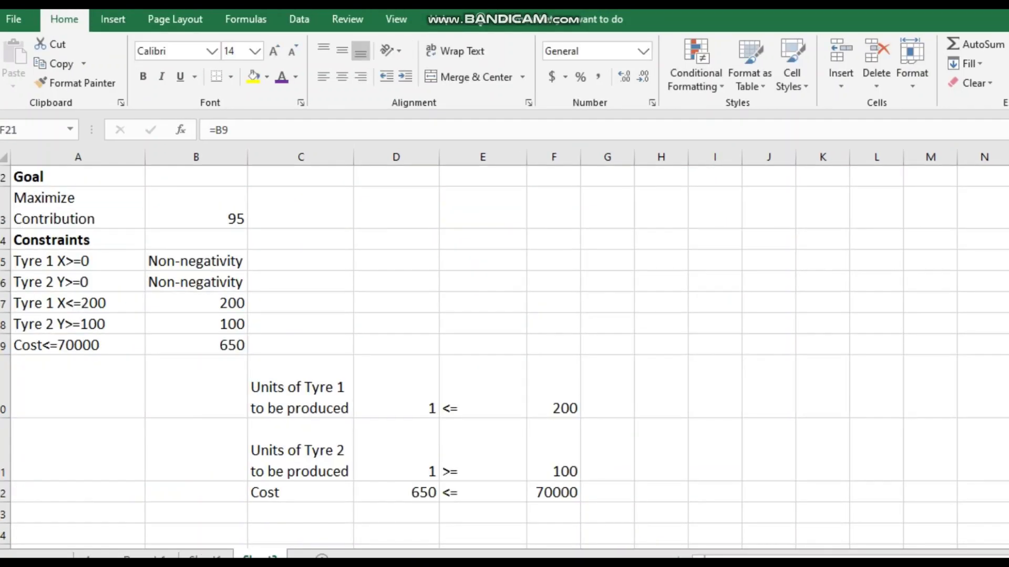
Open Solver and set its objective to the Maximize Contribution cell, B13
scroll(504, 357, "down", 1)
scroll(504, 357, "up", 3)
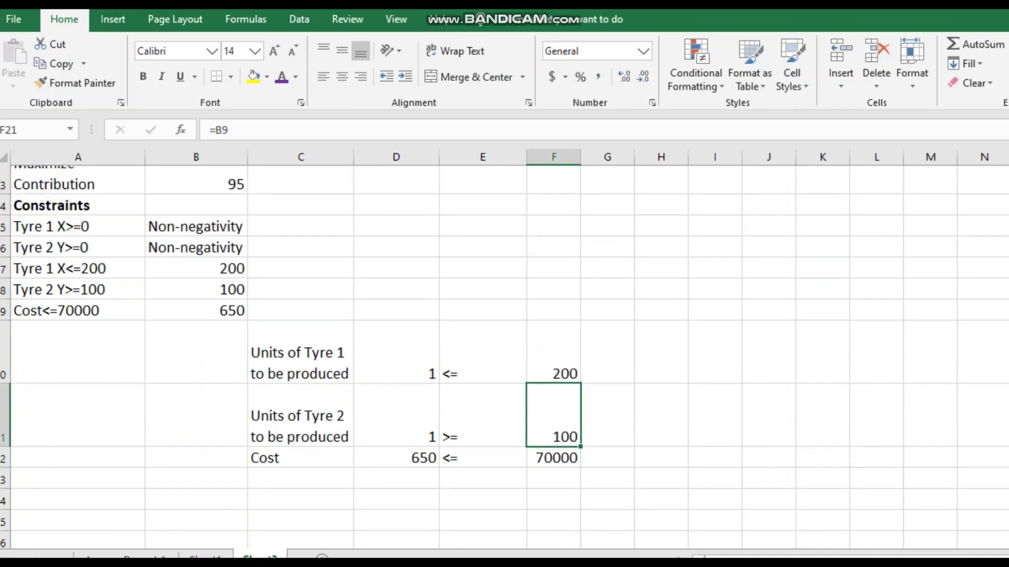
scroll(505, 357, "down", 1)
scroll(504, 358, "up", 2)
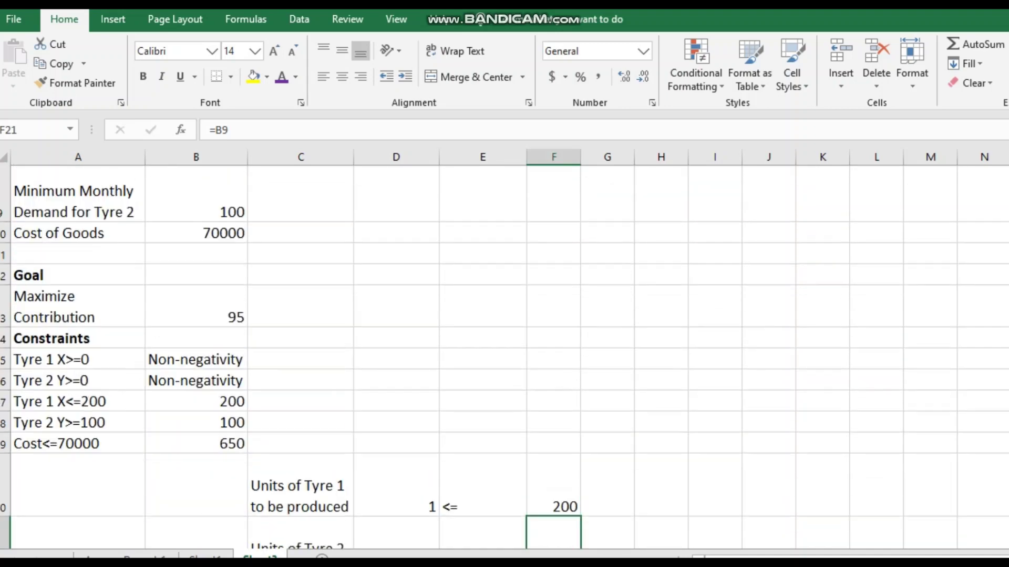
left_click(298, 20)
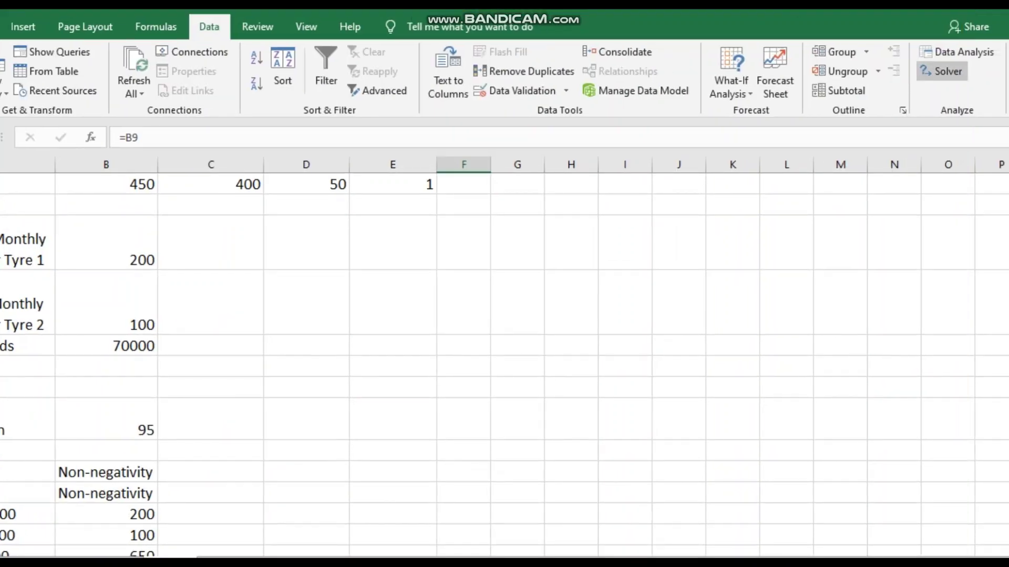
left_click(941, 70)
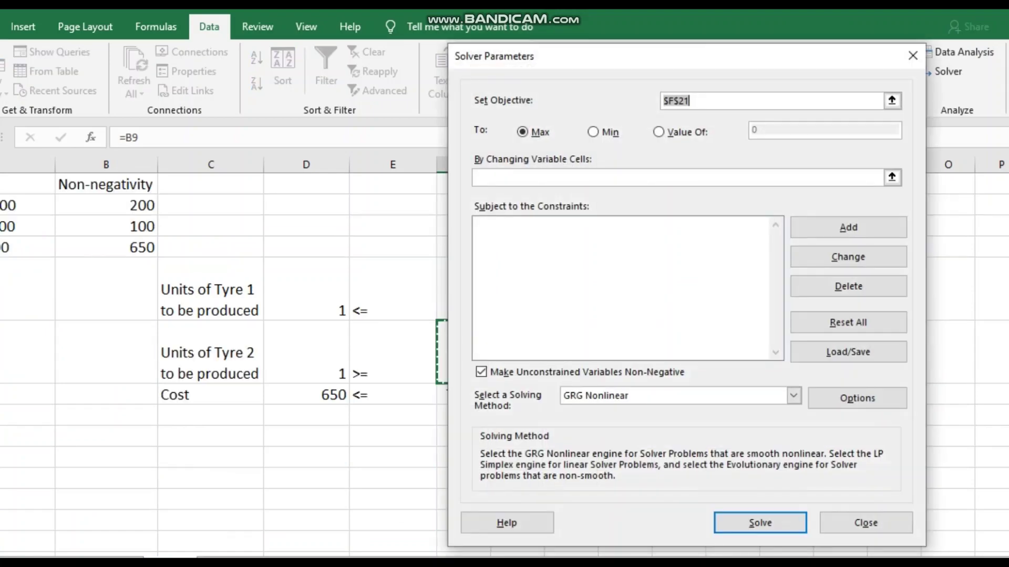
left_click_drag(555, 58, 670, 70)
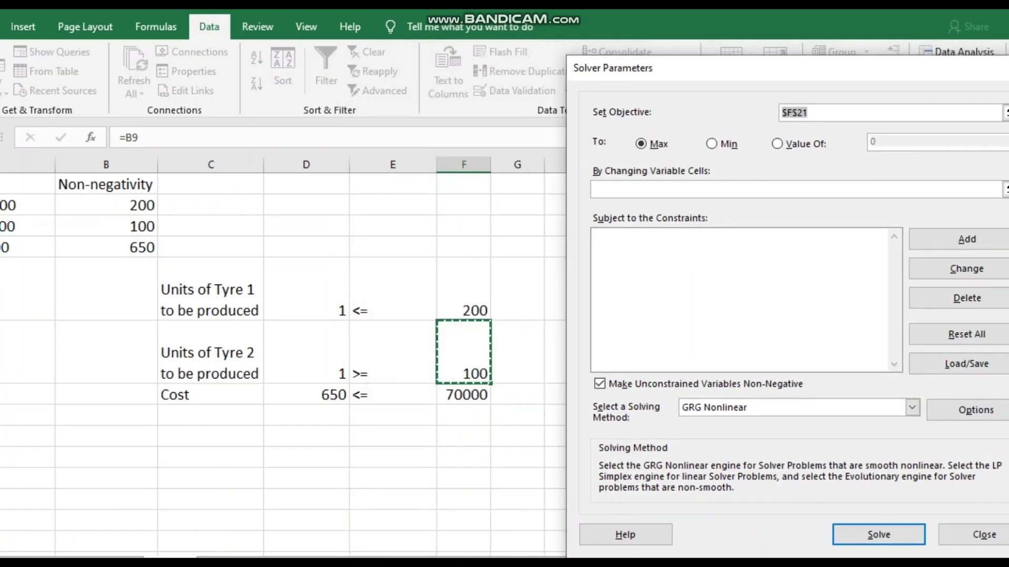
scroll(283, 358, "up", 1)
scroll(283, 357, "up", 1)
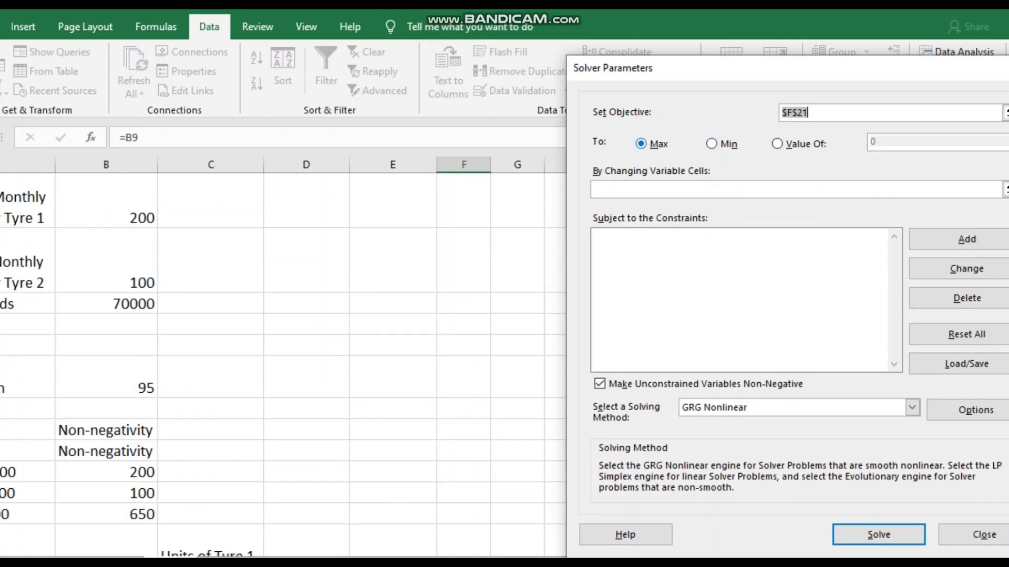
left_click(106, 377)
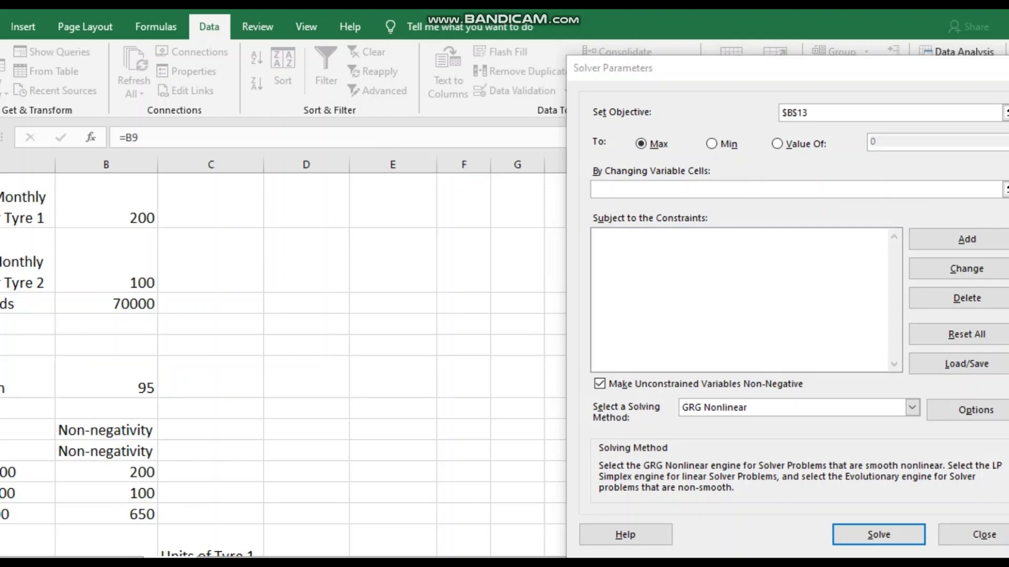
left_click(1004, 113)
key("shift+Home")
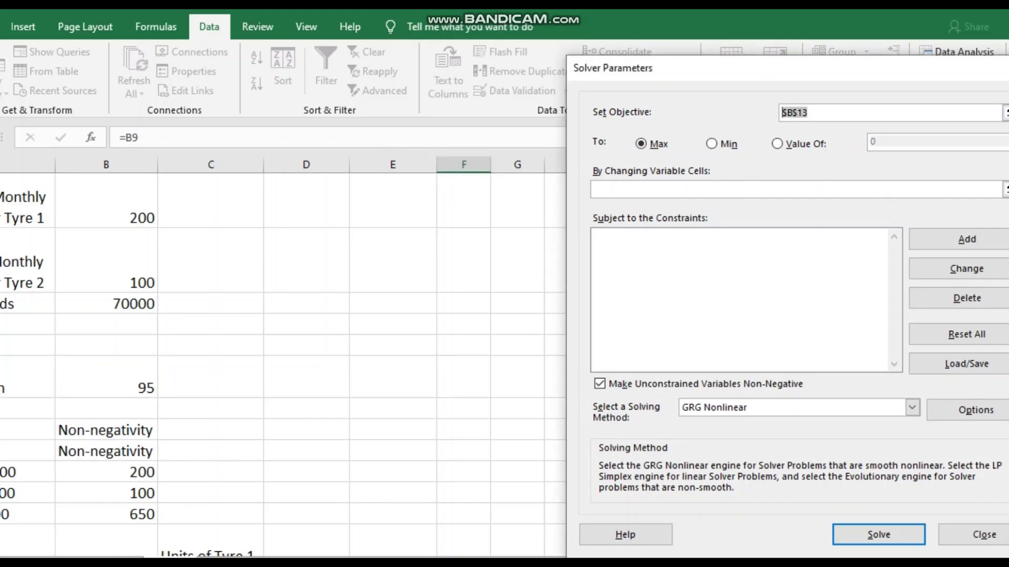
left_click(106, 376)
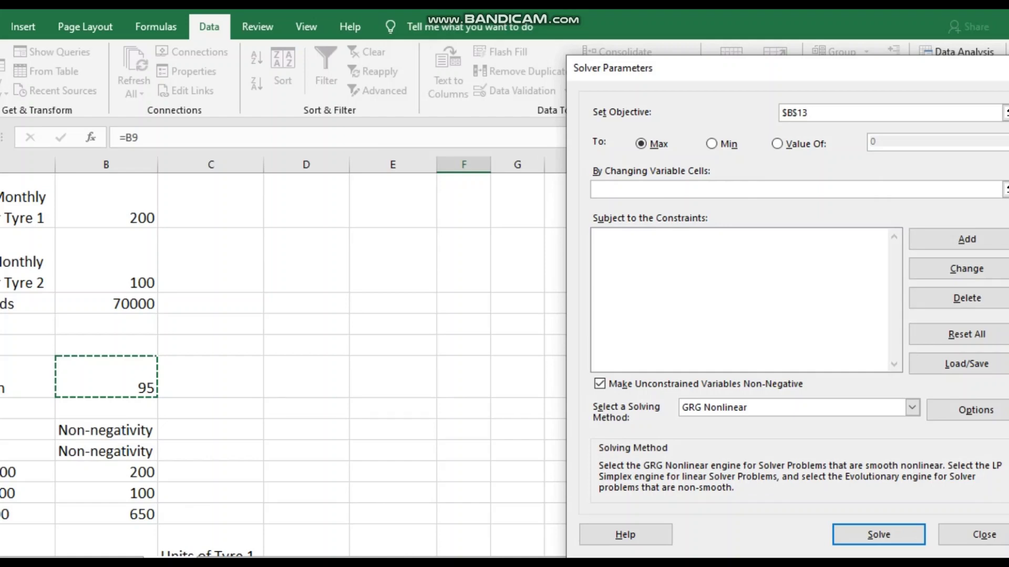
Set Solver's changing variable cells to the two units-to-be-produced cells, E5:E6
left_click(594, 189)
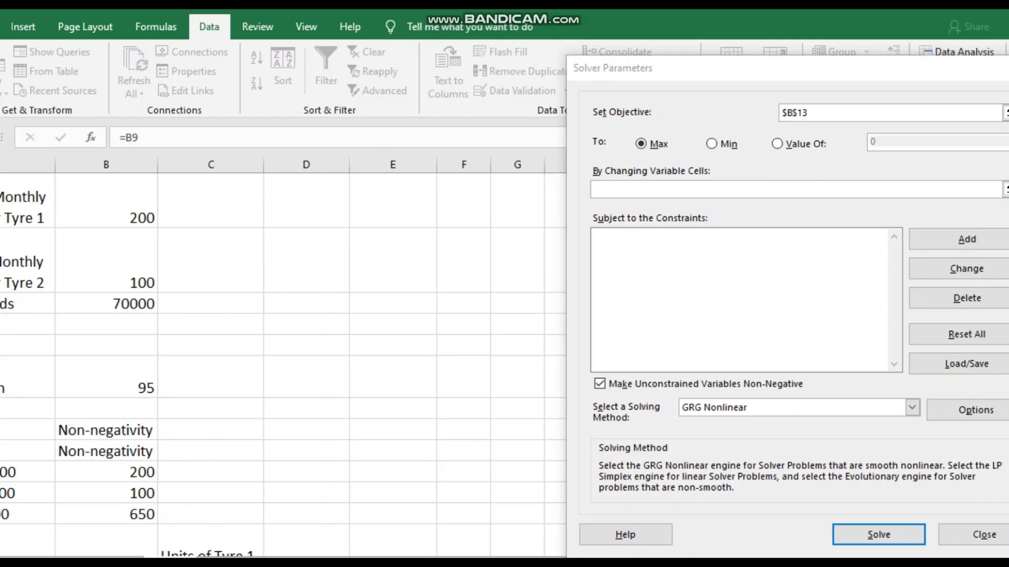
left_click_drag(993, 68, 1004, 59)
scroll(289, 368, "up", 2)
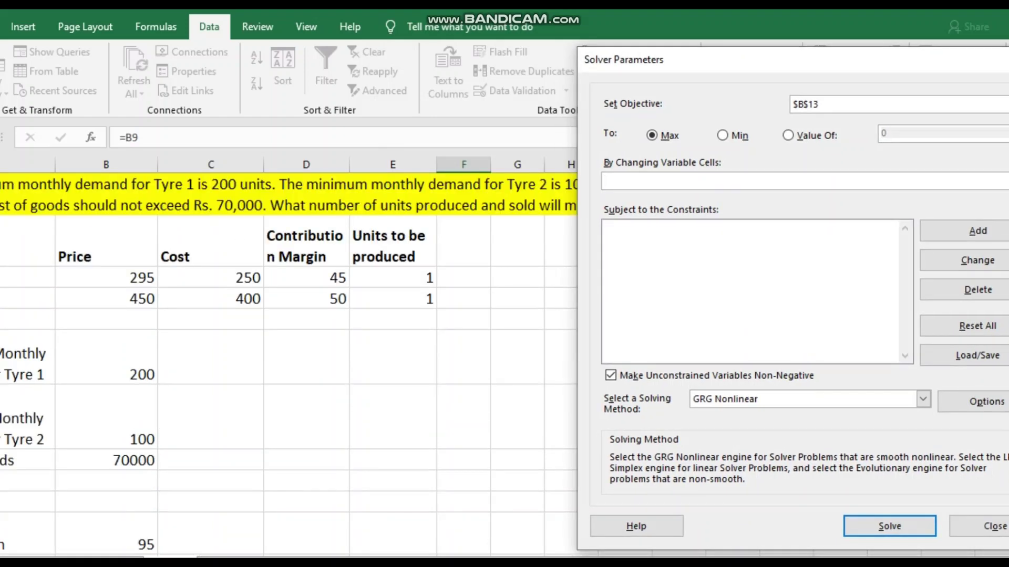
left_click_drag(393, 277, 399, 302)
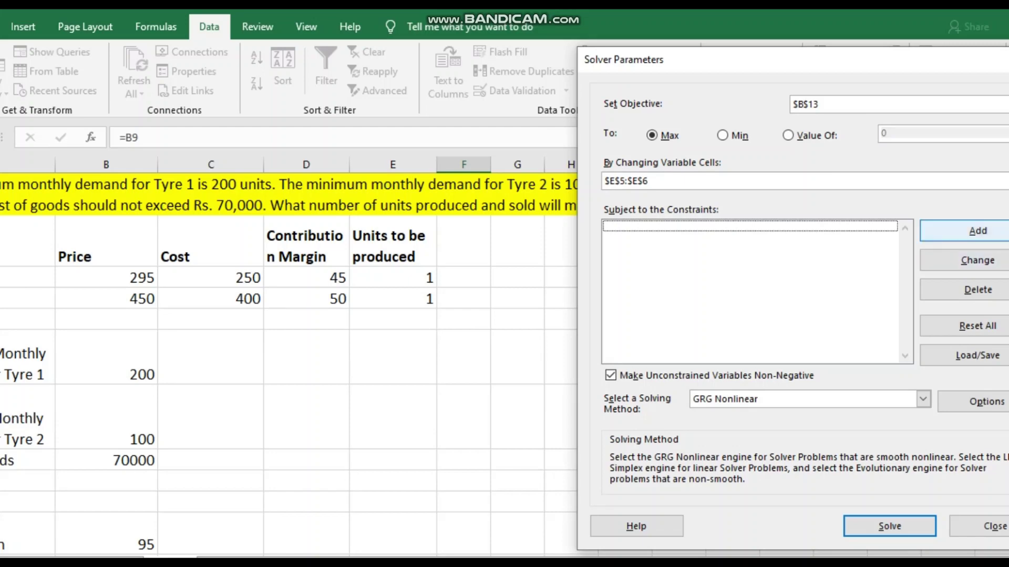
Add the Tyre 1 constraint to Solver, requiring D20 <= F20
left_click(977, 231)
scroll(504, 362, "down", 3)
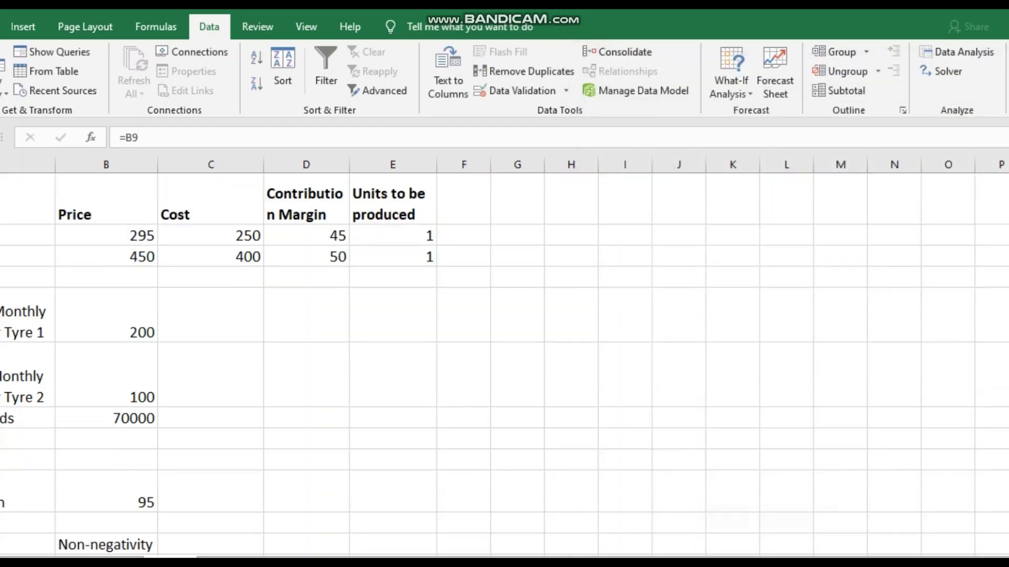
scroll(504, 362, "up", 2)
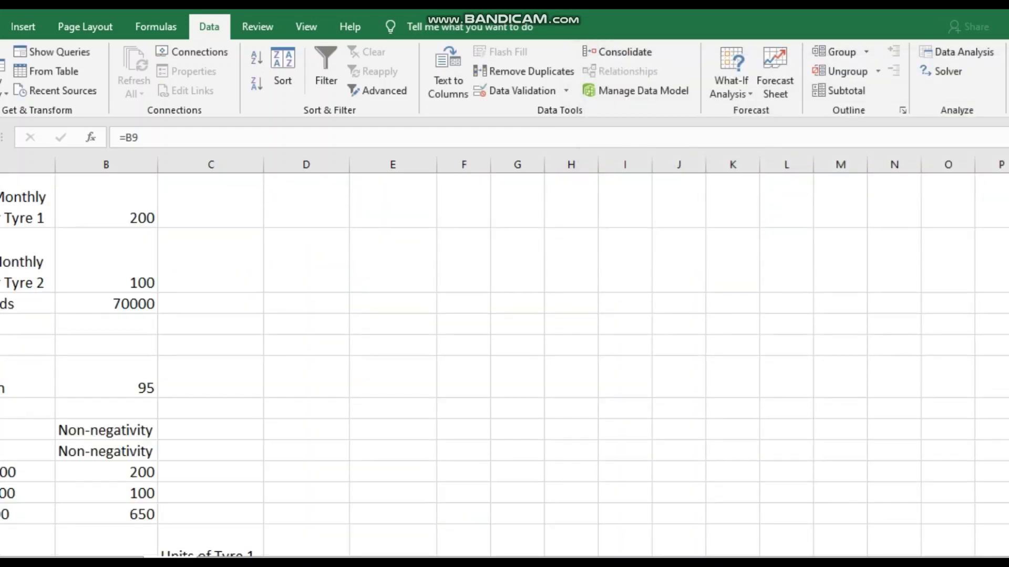
left_click(625, 419)
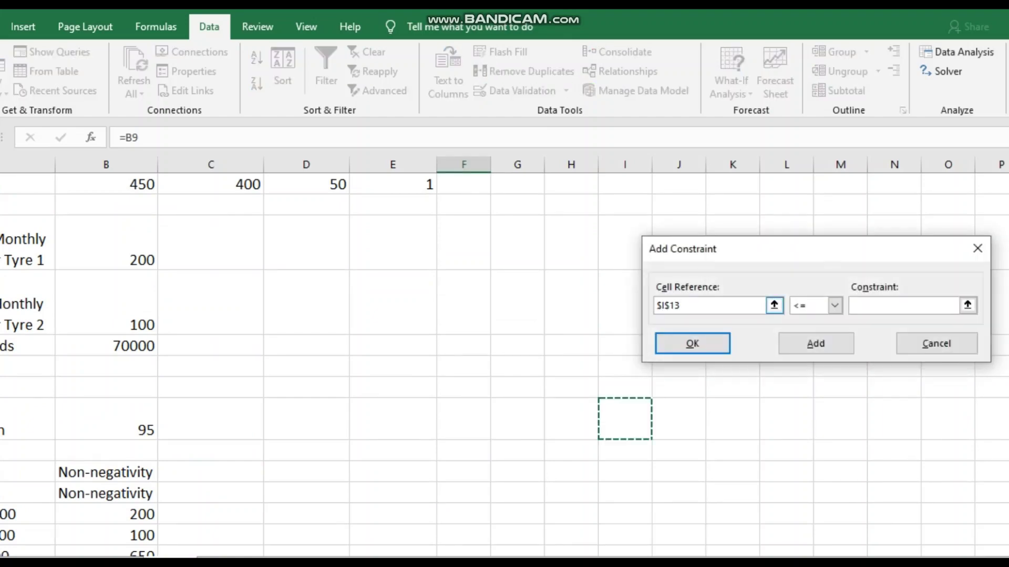
left_click_drag(721, 250, 521, 223)
scroll(504, 362, "down", 3)
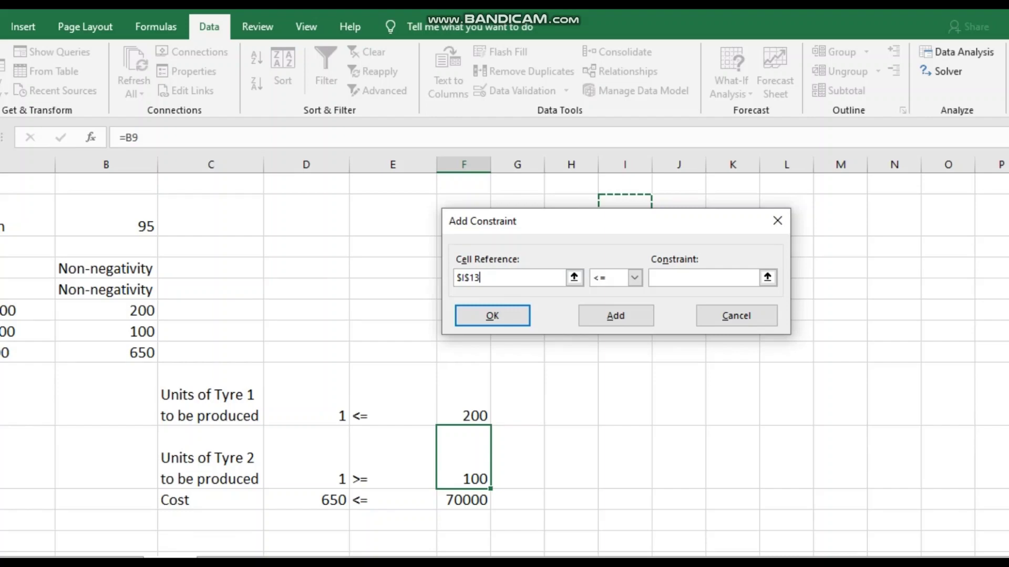
left_click(306, 394)
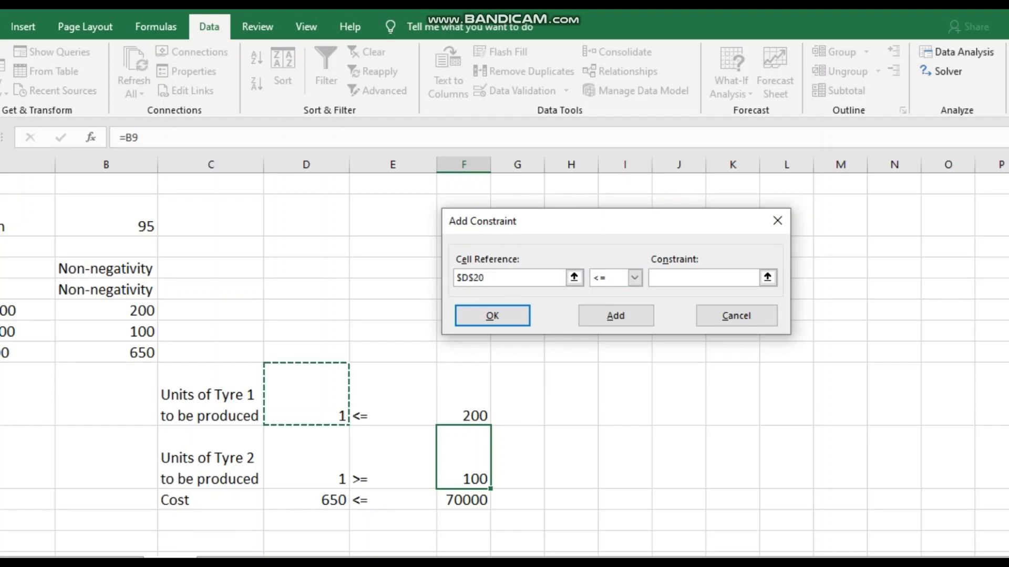
left_click(703, 277)
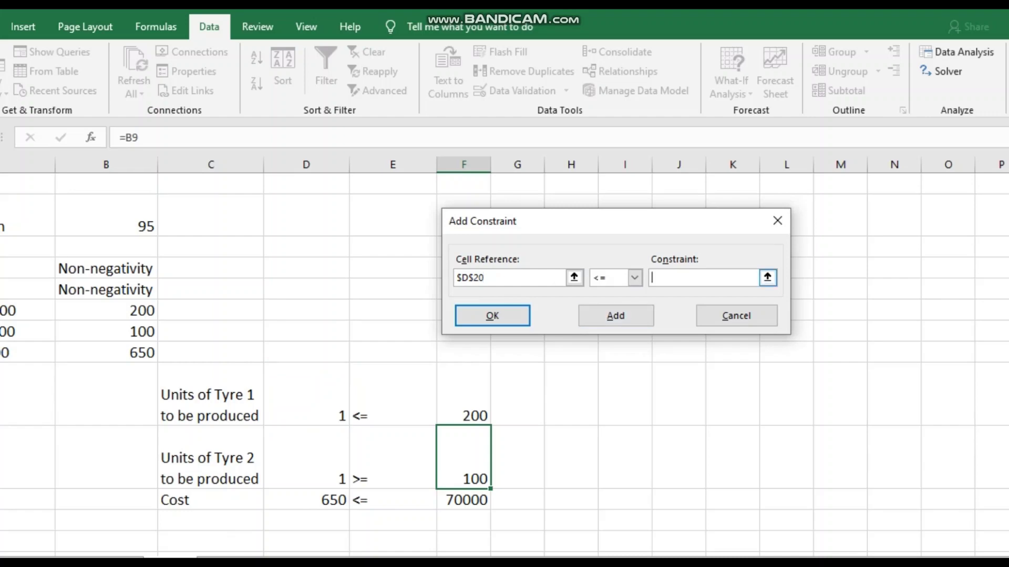
left_click(464, 394)
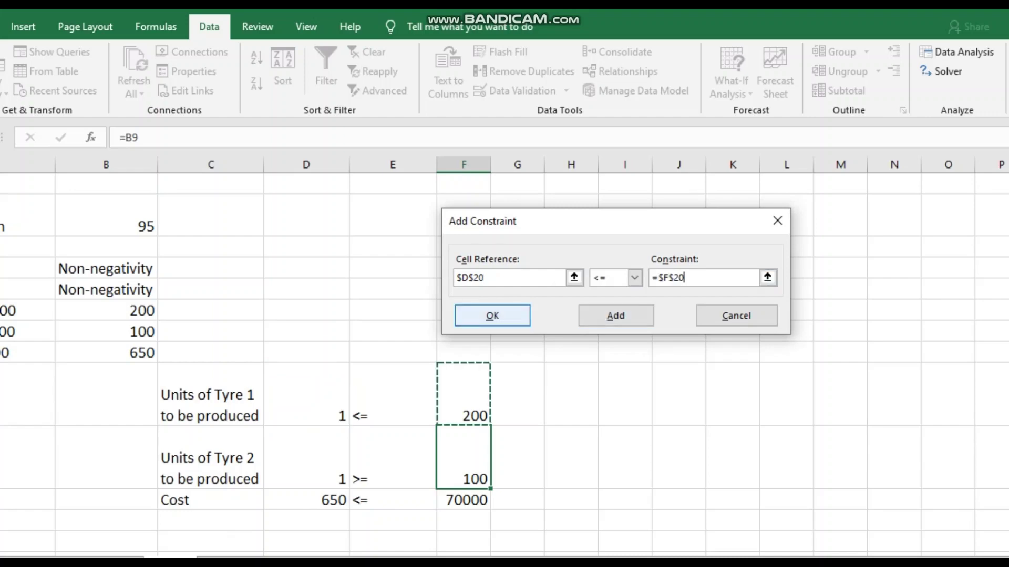
left_click(615, 316)
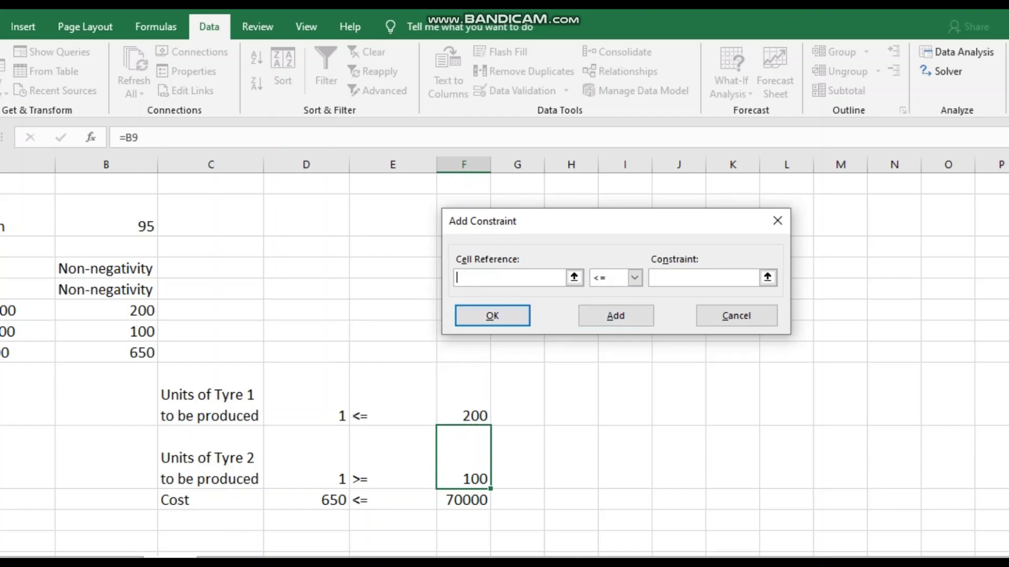
Add the Tyre 2 constraint to Solver, requiring D21 >= F21
left_click(306, 457)
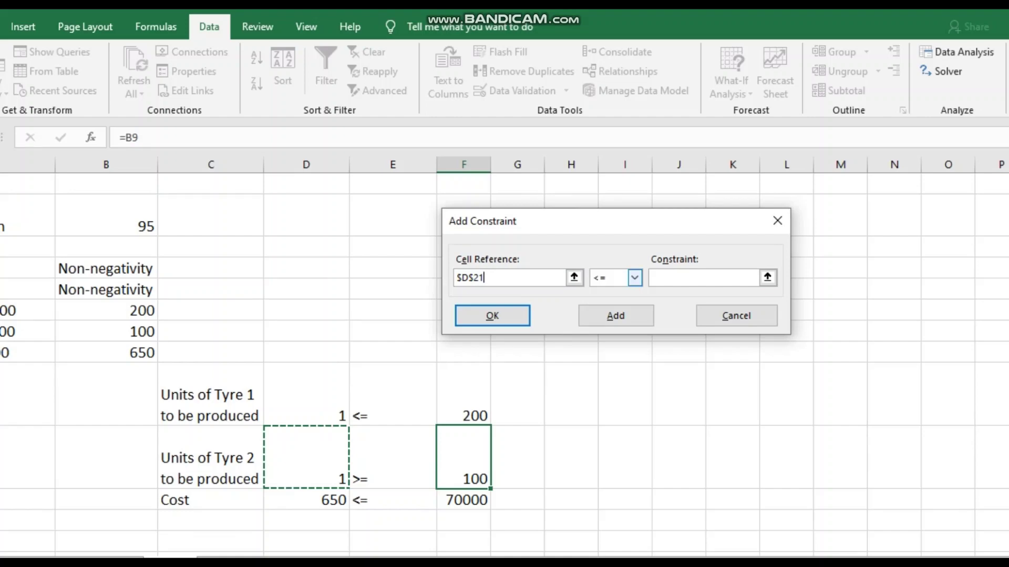
left_click(634, 277)
left_click(599, 315)
left_click(704, 277)
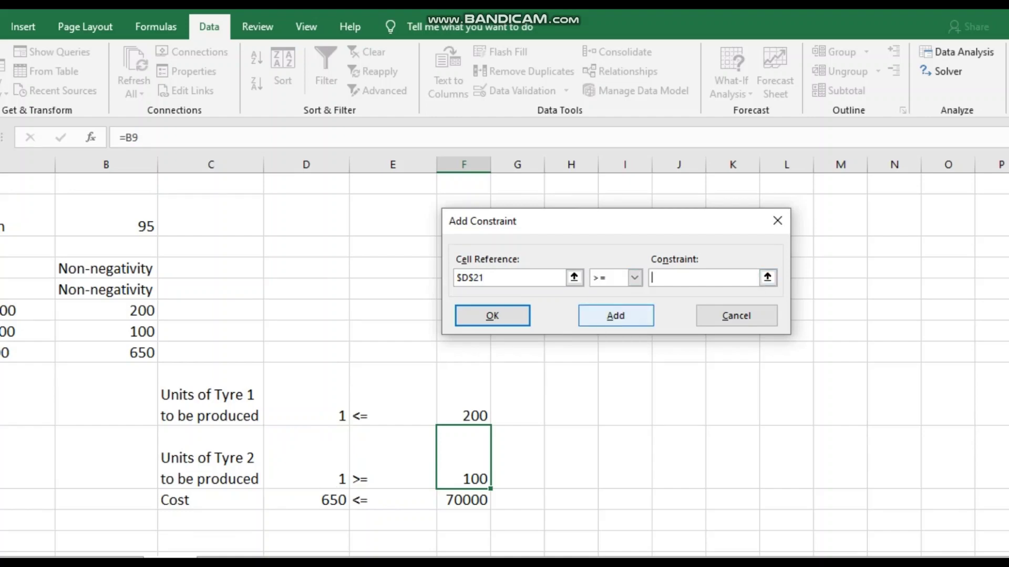
left_click(463, 457)
left_click(615, 316)
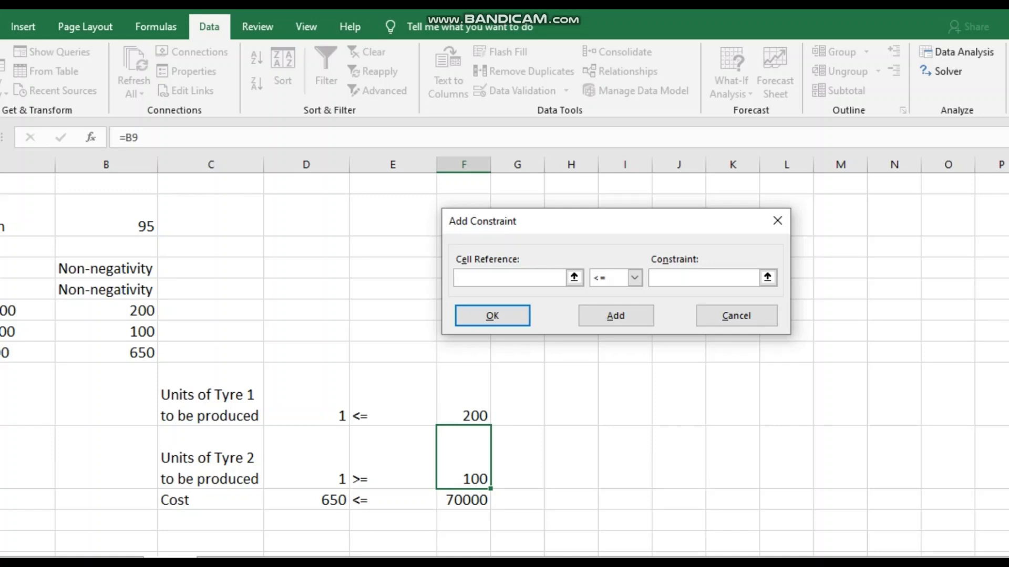
Add the cost constraint D22 <= F22 and return to the Solver parameters
left_click(306, 499)
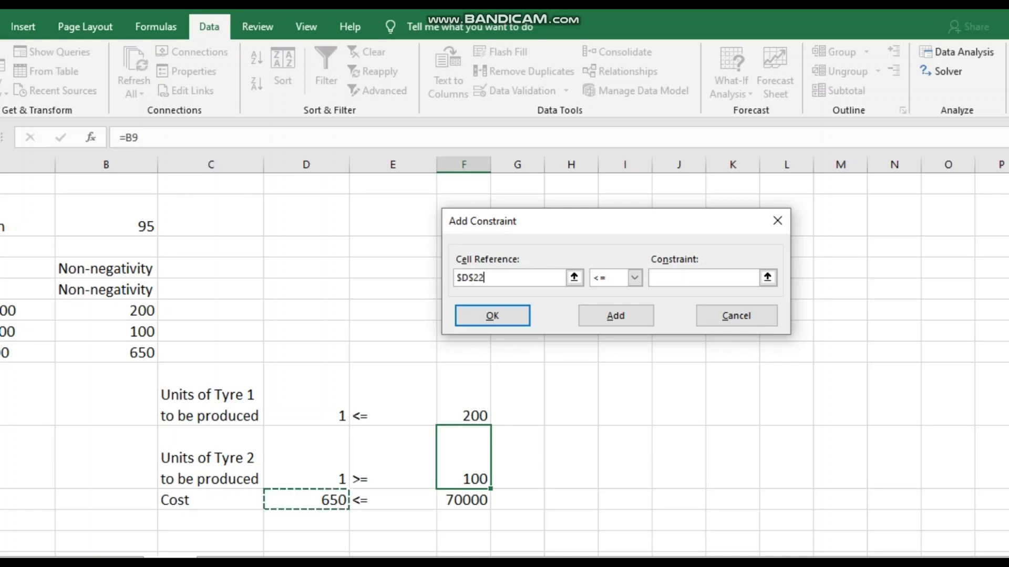
left_click(634, 277)
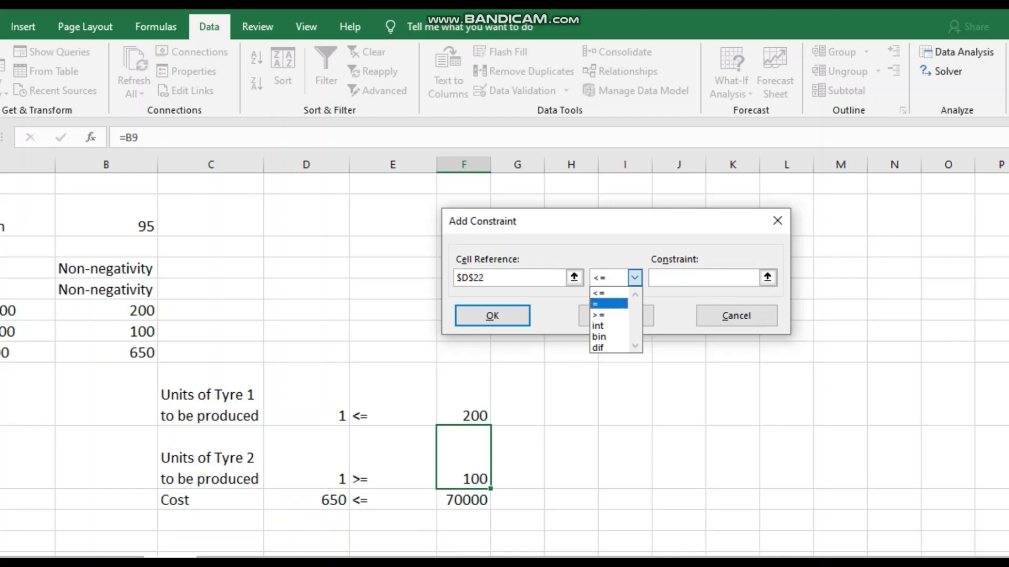
left_click(608, 293)
left_click(704, 277)
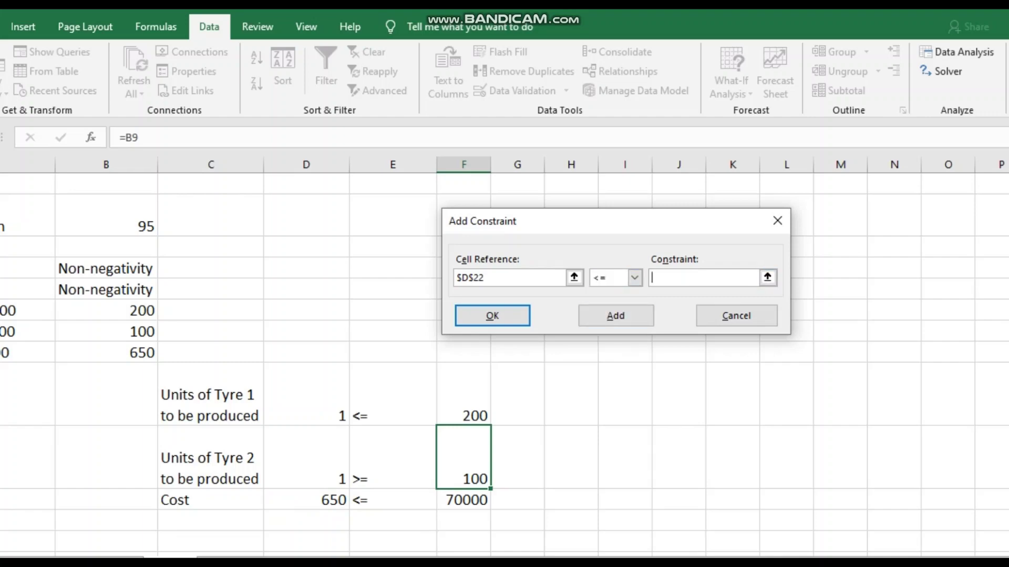
left_click(462, 499)
key("Return")
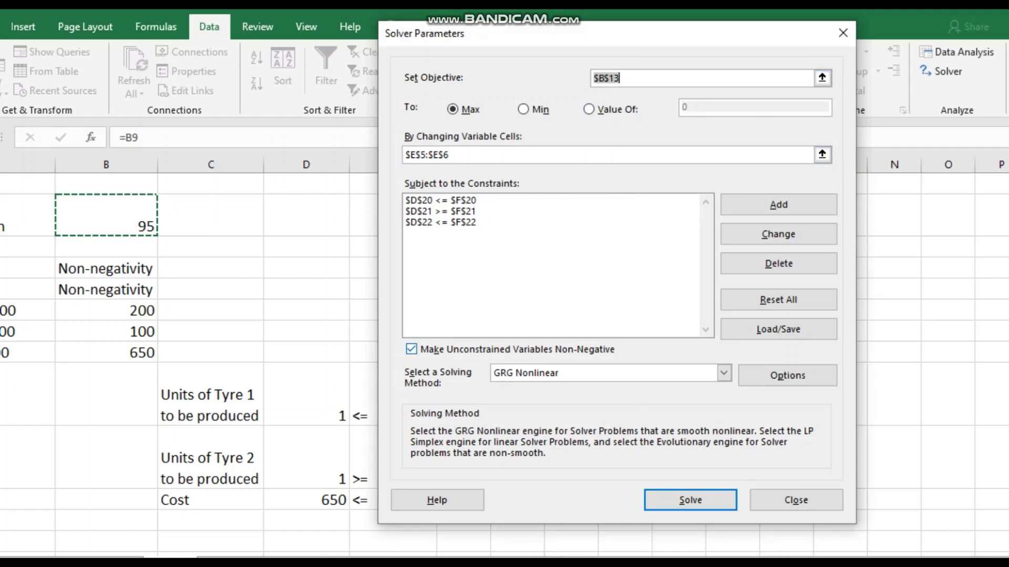
Set the solving method to Simplex LP and solve the model
left_click(724, 373)
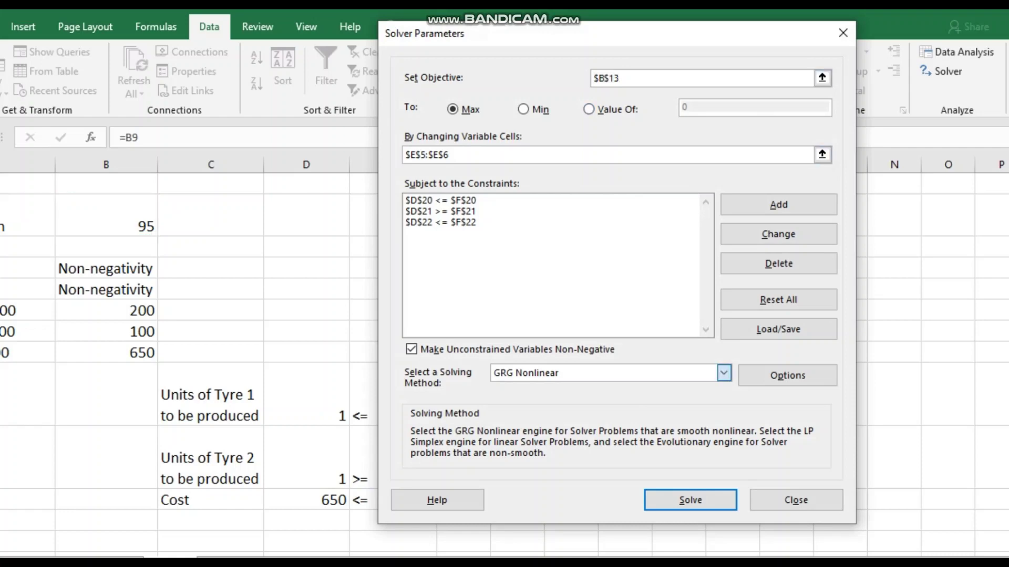
left_click(602, 399)
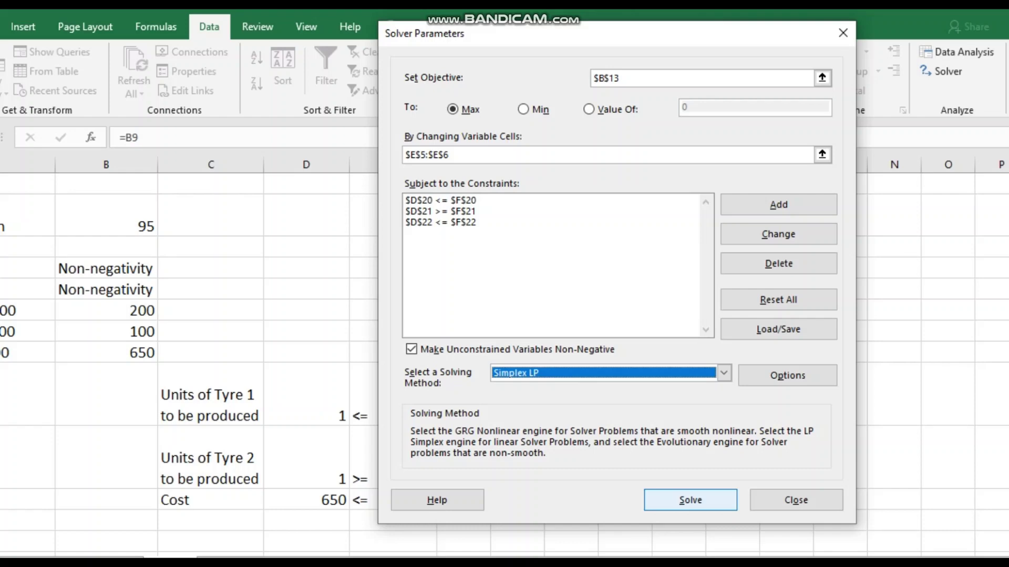
left_click(689, 499)
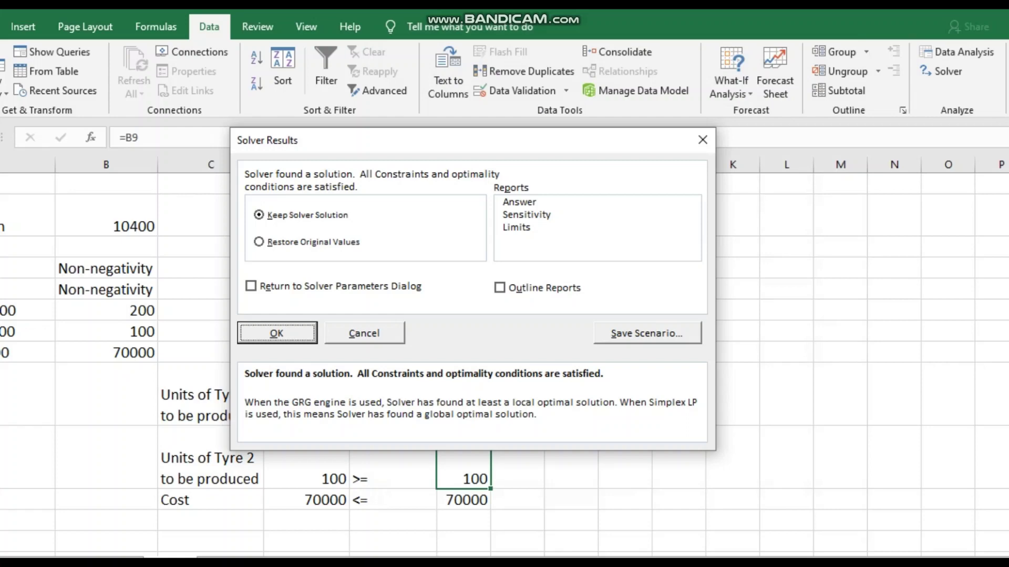
Keep the Solver solution and generate an Answer report
left_click(519, 201)
left_click(519, 202)
left_click(519, 202)
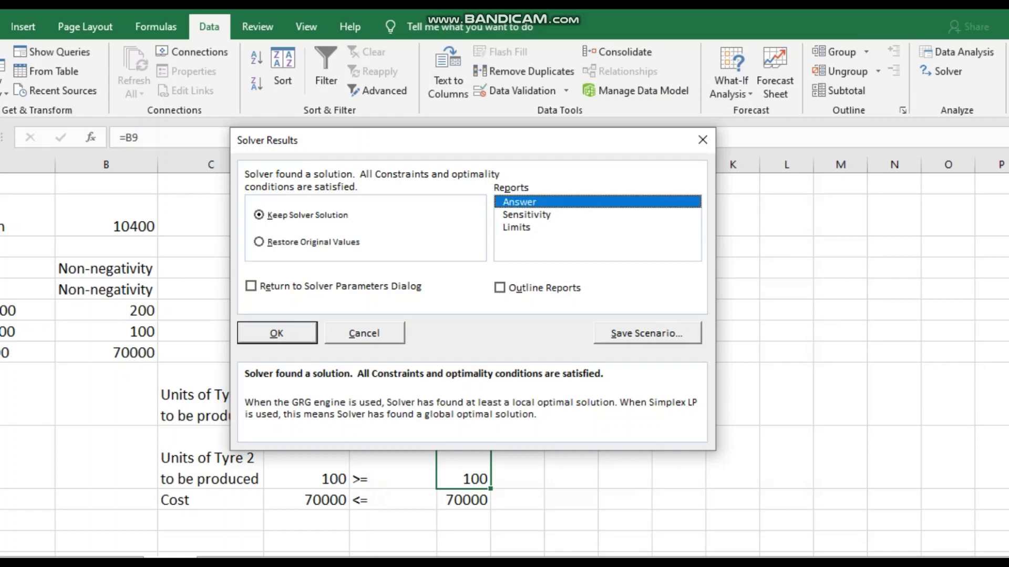
key("Return")
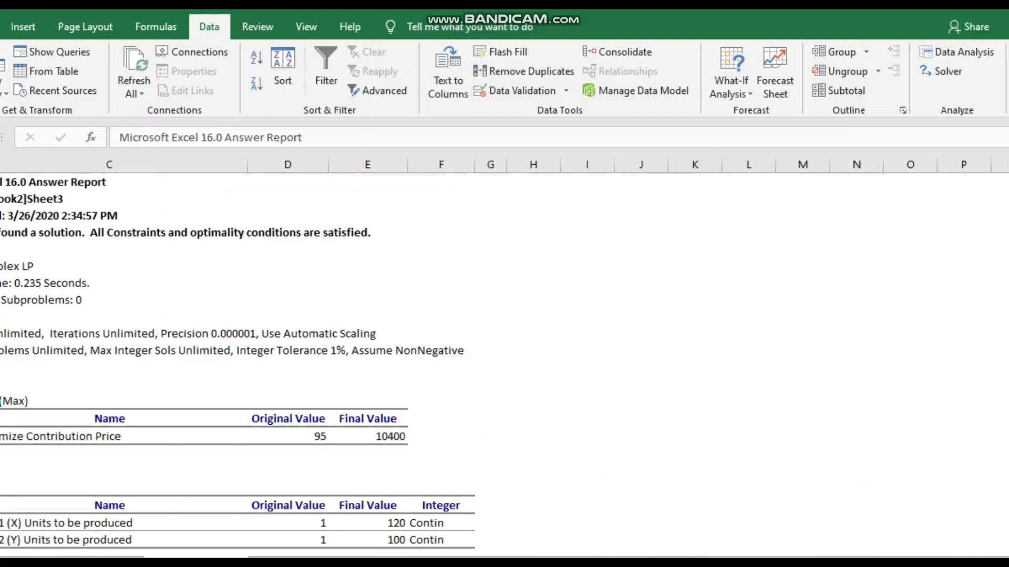
Examine the Answer report's objective cell, variable cells and constraints, including their final values, status and slack
left_click_drag(287, 487, 287, 470)
left_click(440, 470)
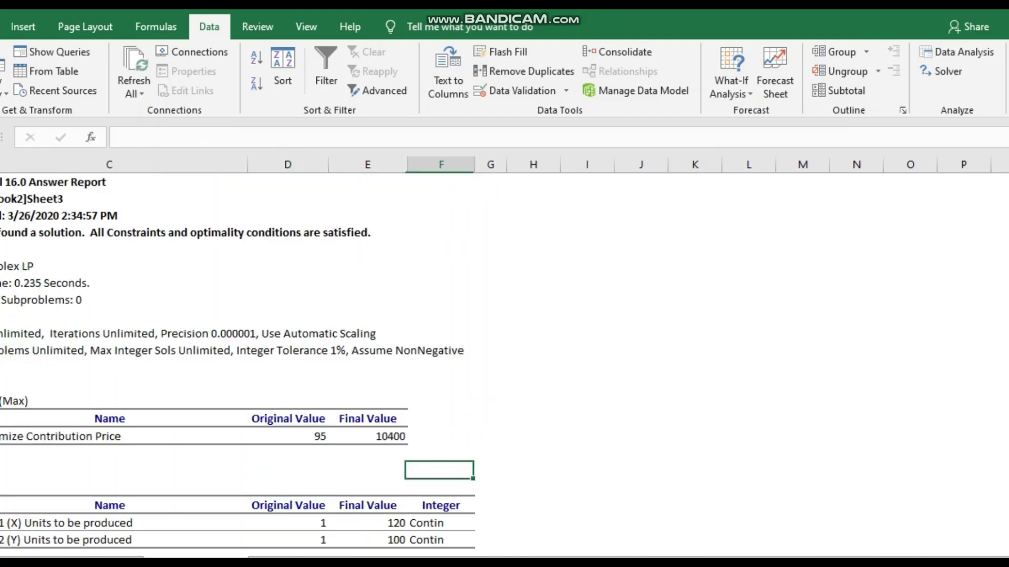
scroll(441, 470, "down", 1)
scroll(239, 362, "down", 1)
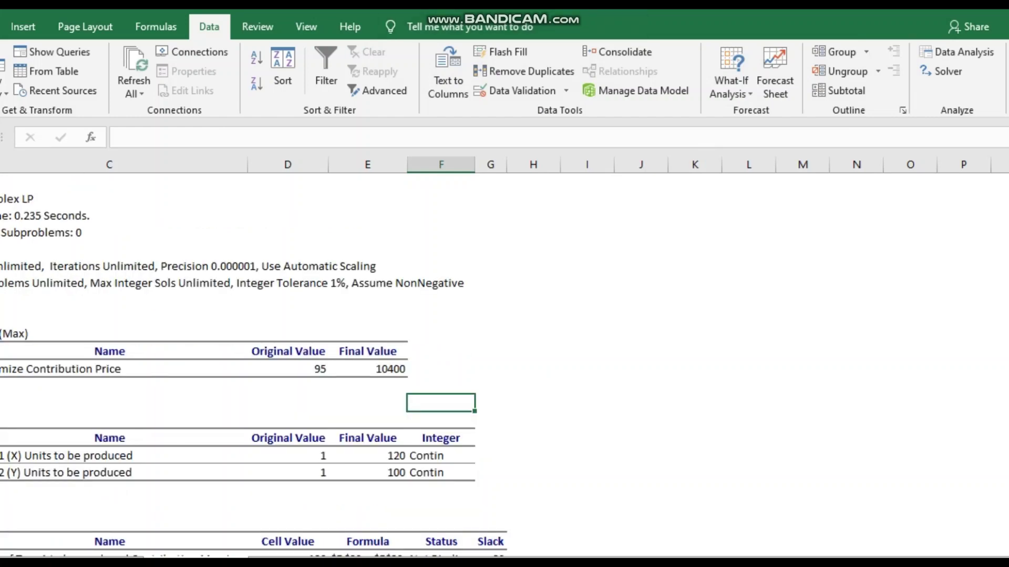
scroll(239, 363, "down", 1)
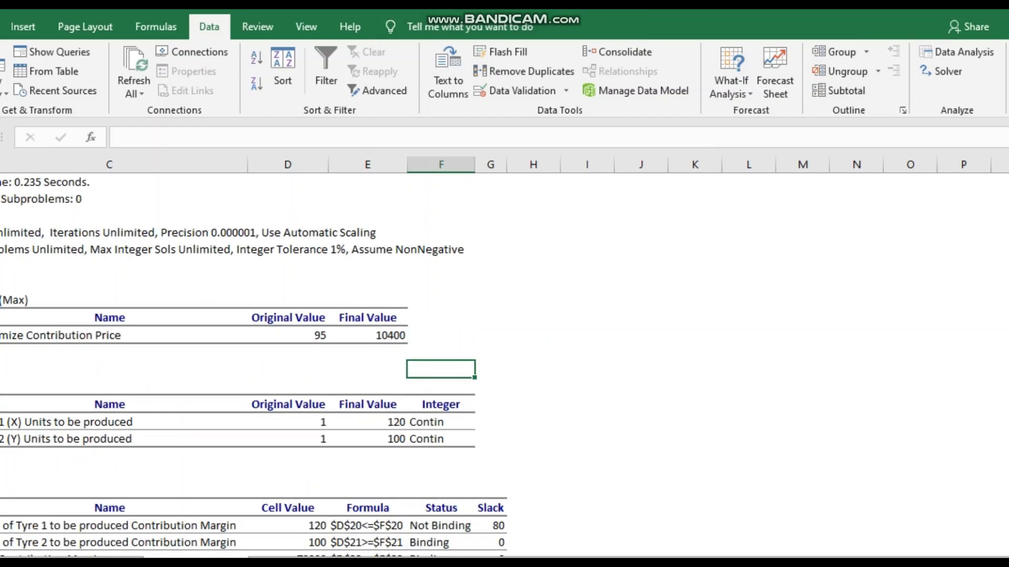
scroll(239, 363, "down", 2)
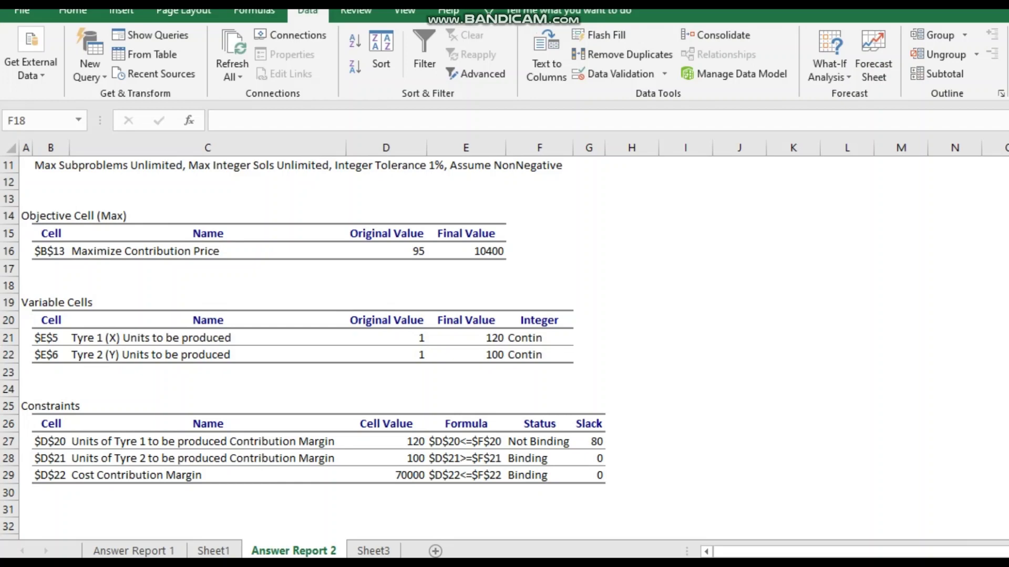
Return to Sheet3 and inspect the solved units to be produced in E5 and the Maximize Contribution formula in B13
key("alt+Tab")
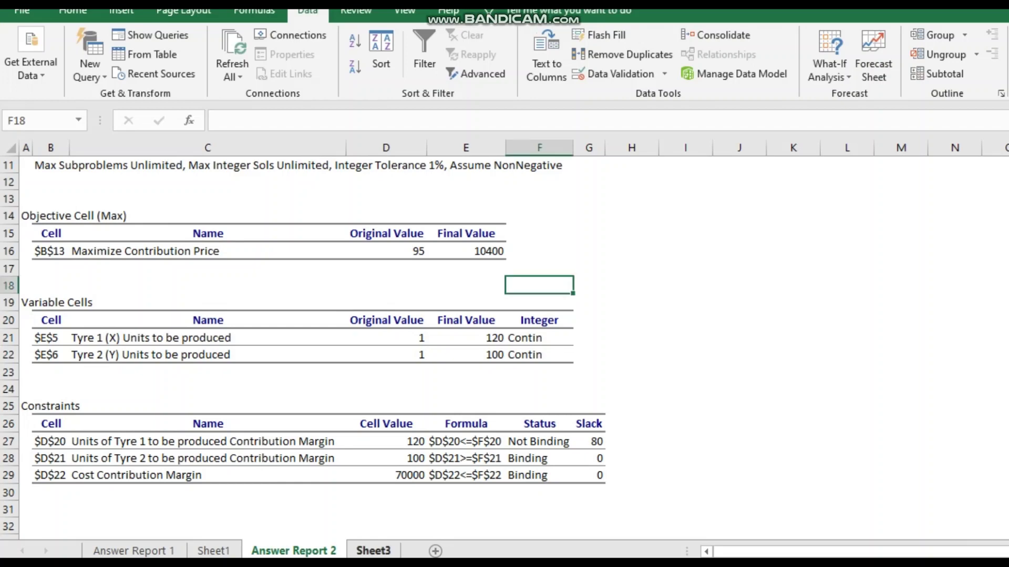
left_click(373, 551)
scroll(504, 341, "up", 4)
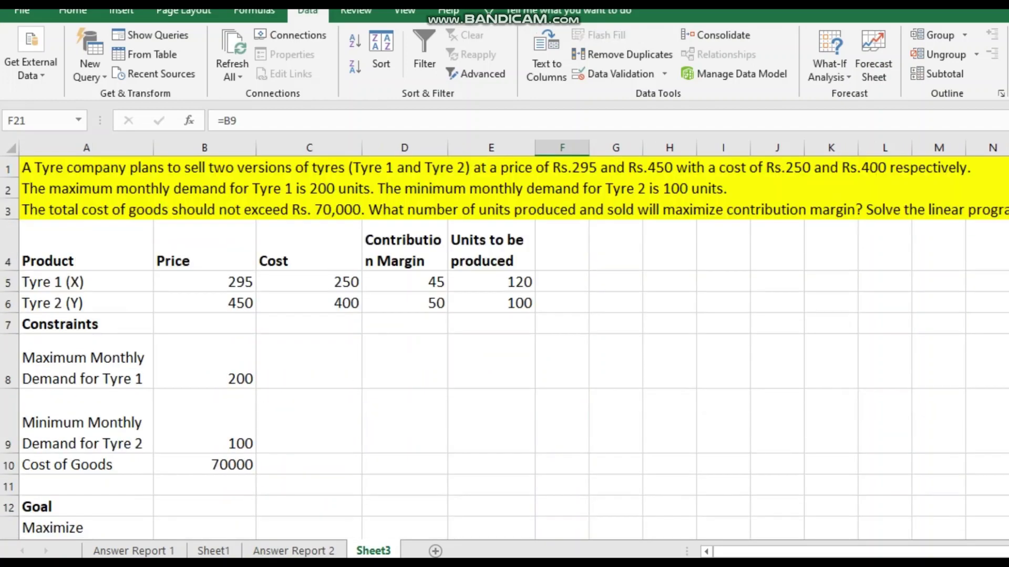
left_click(491, 245)
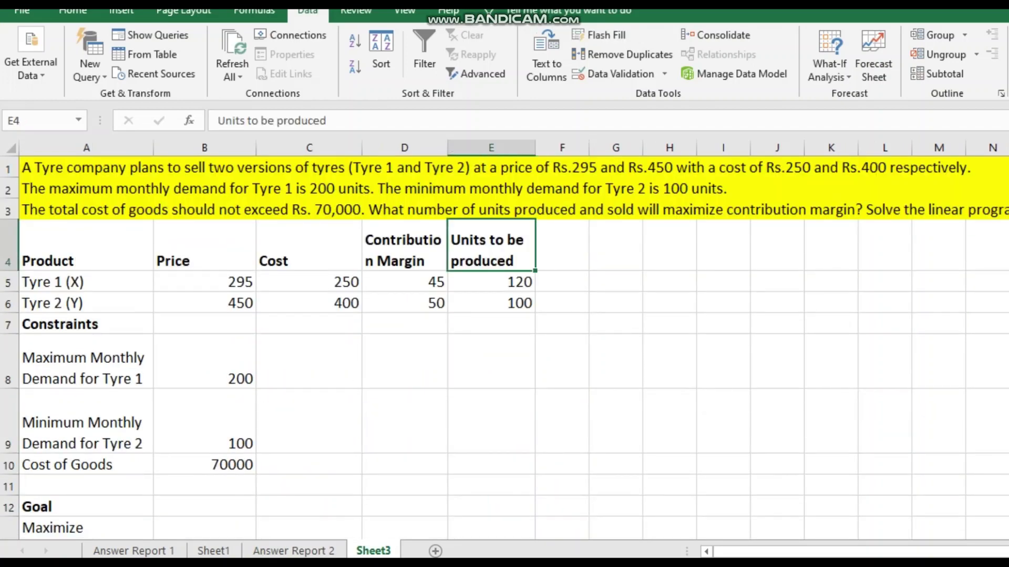
left_click(490, 281)
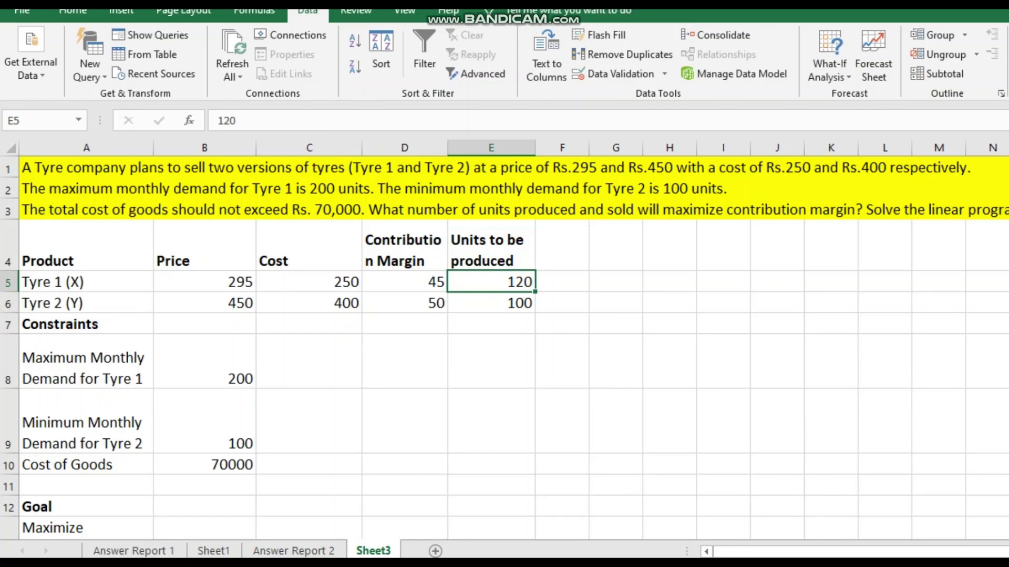
scroll(504, 345, "down", 3)
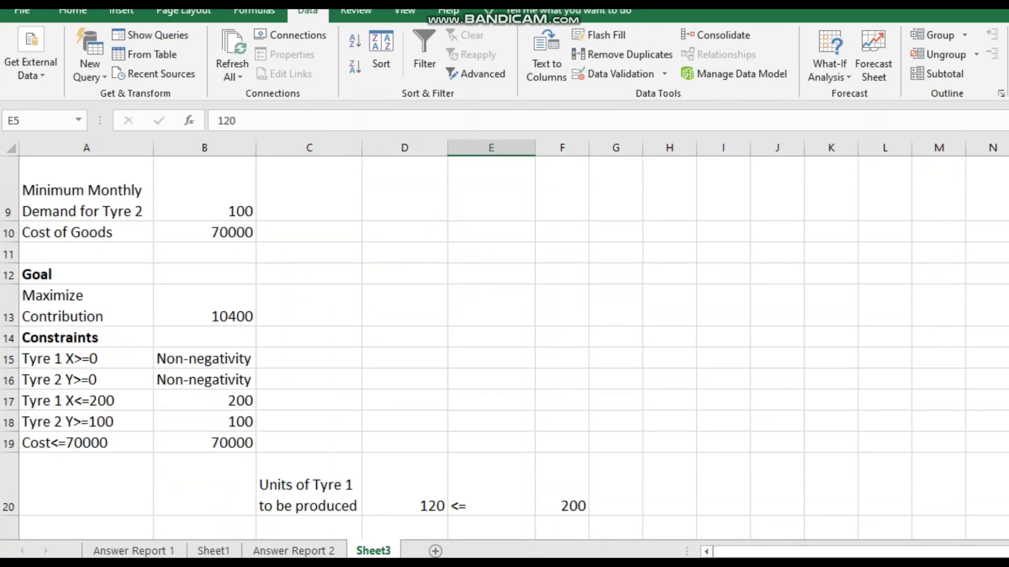
scroll(505, 345, "up", 1)
left_click(204, 381)
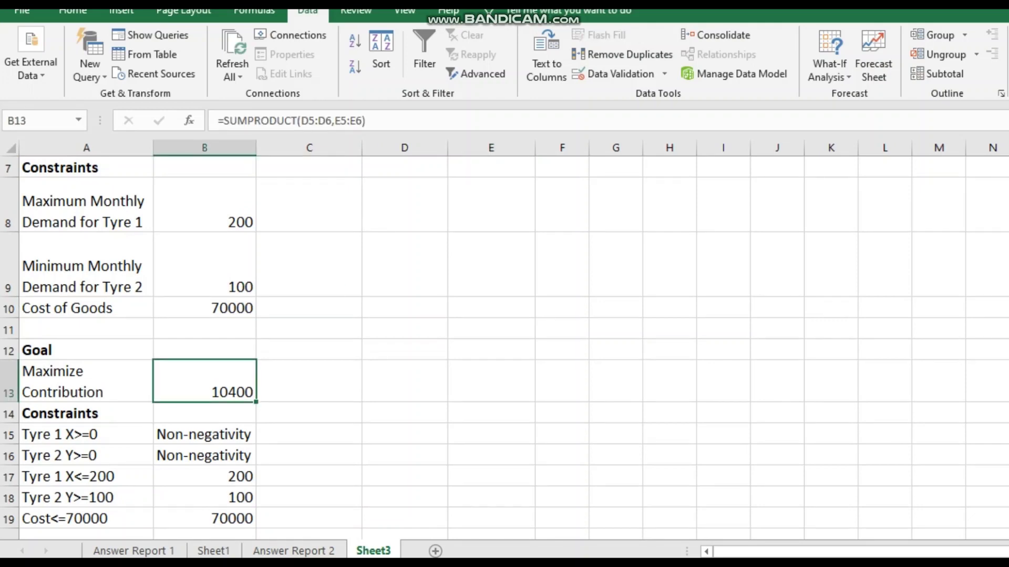
scroll(505, 351, "down", 1)
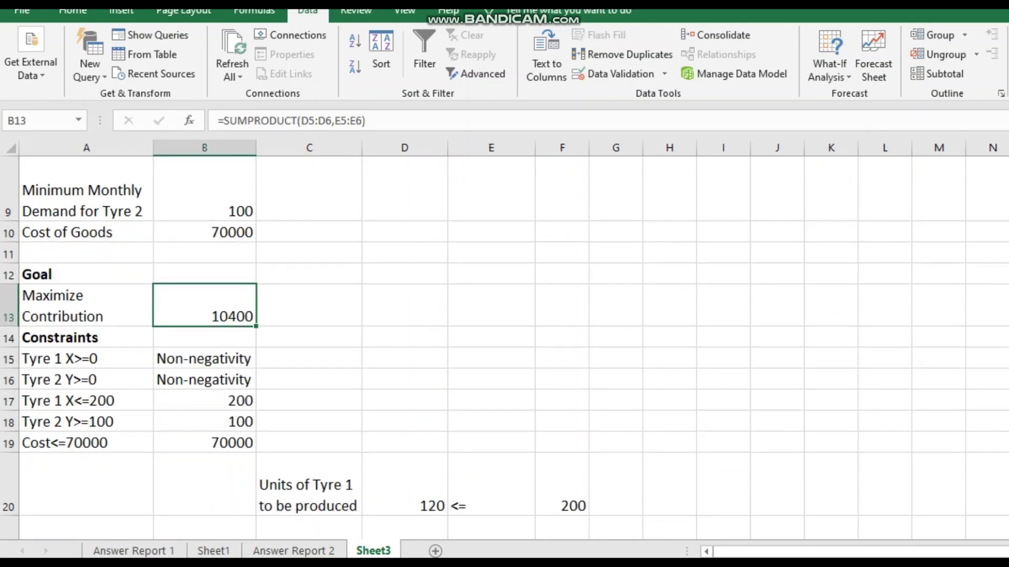
Switch to the PowerPoint presentation and show slide 6 with the graph of the Tyre 1 and Tyre 2 constraints
key("alt+Tab")
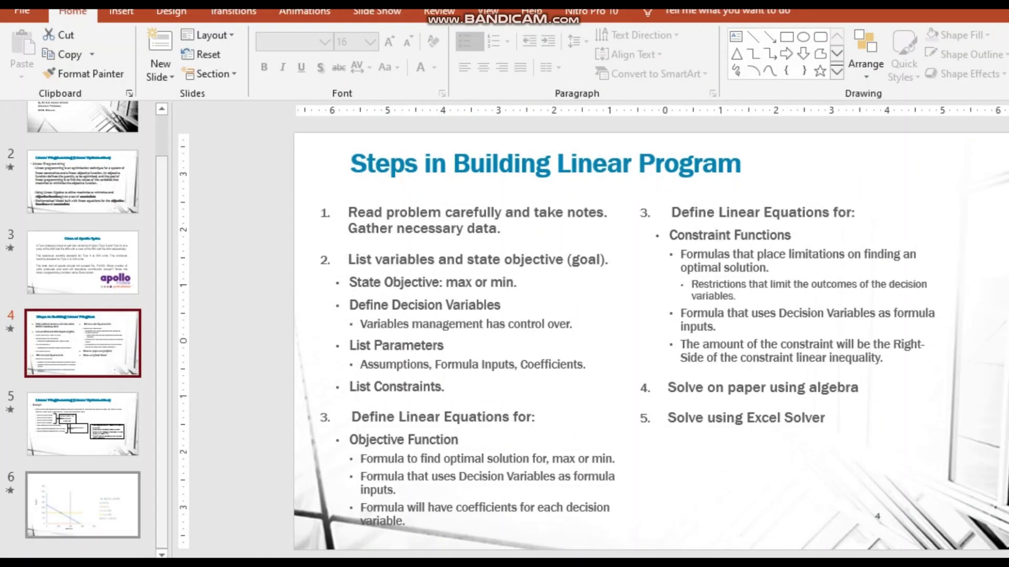
left_click(82, 504)
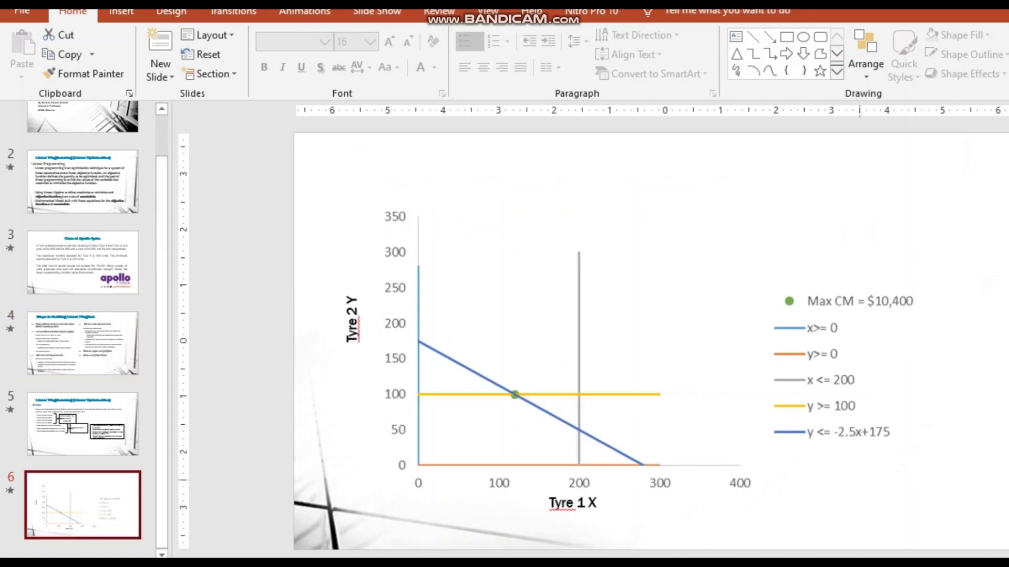